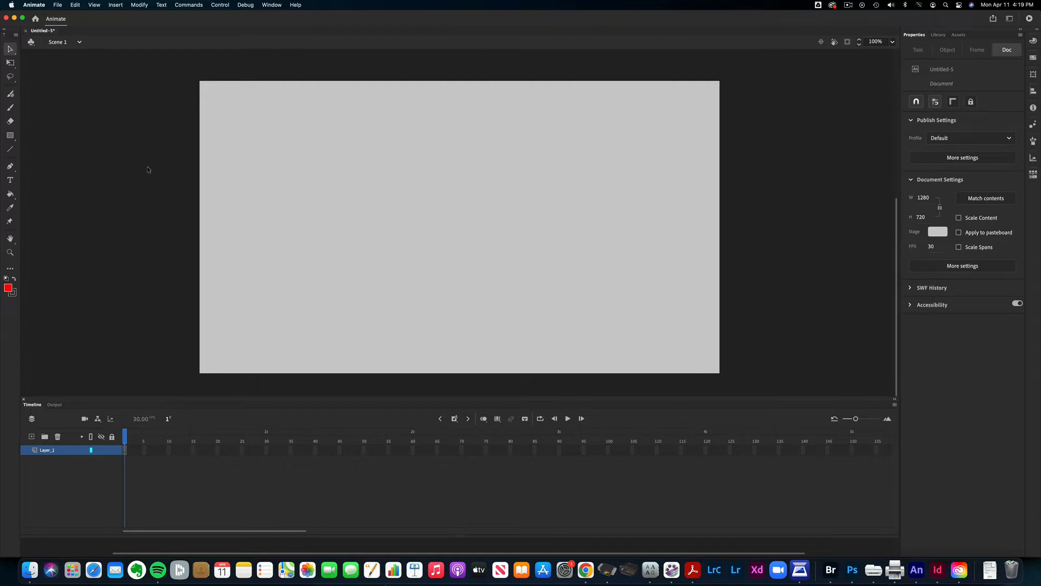
Step: Draw a red oval about 570 by 589 px on the stage with a black stroke of size 22
click(9, 135)
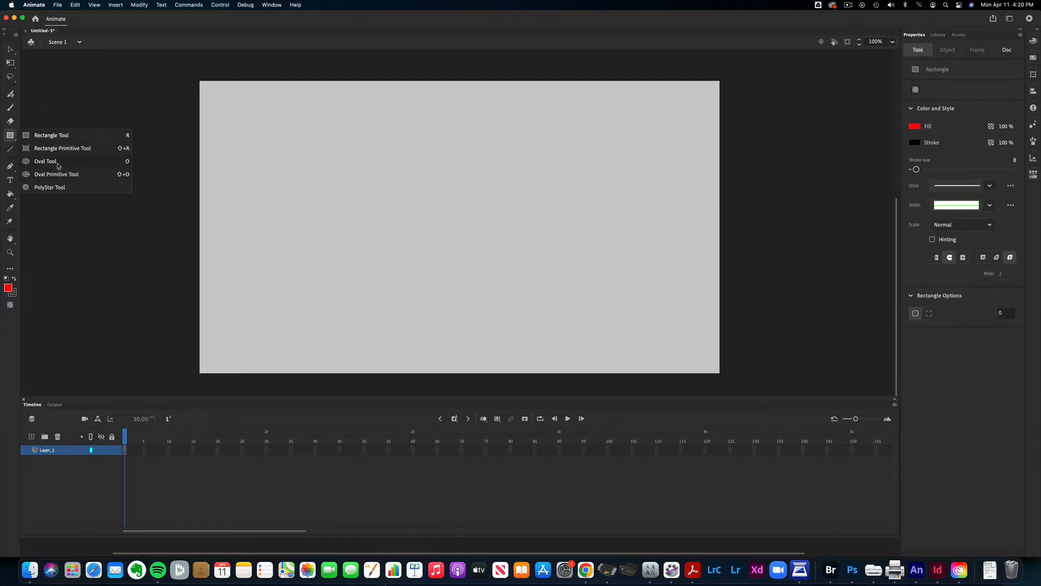
click(59, 162)
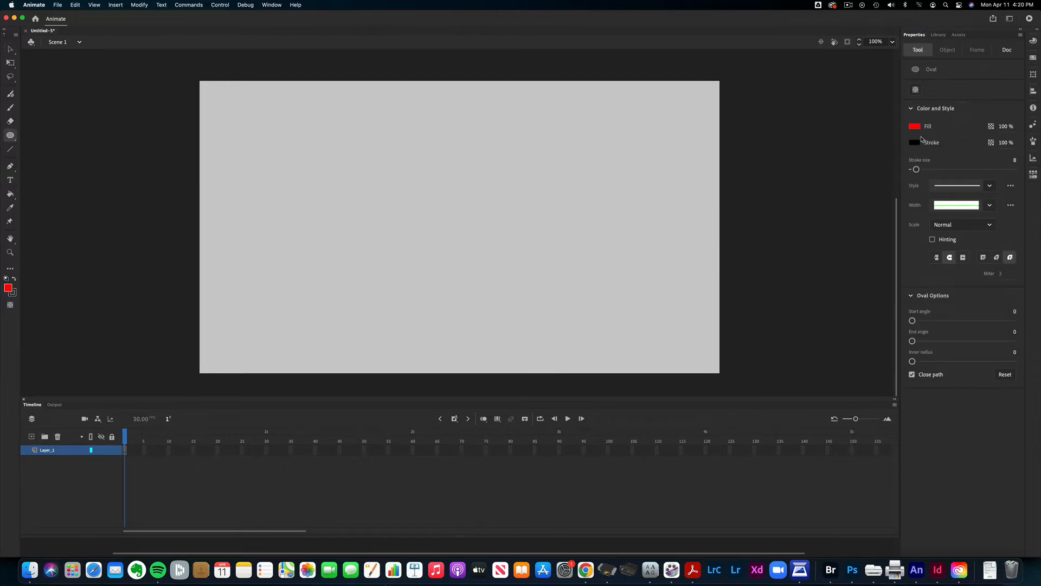
drag(918, 169, 923, 170)
drag(293, 105, 469, 273)
drag(520, 332, 529, 349)
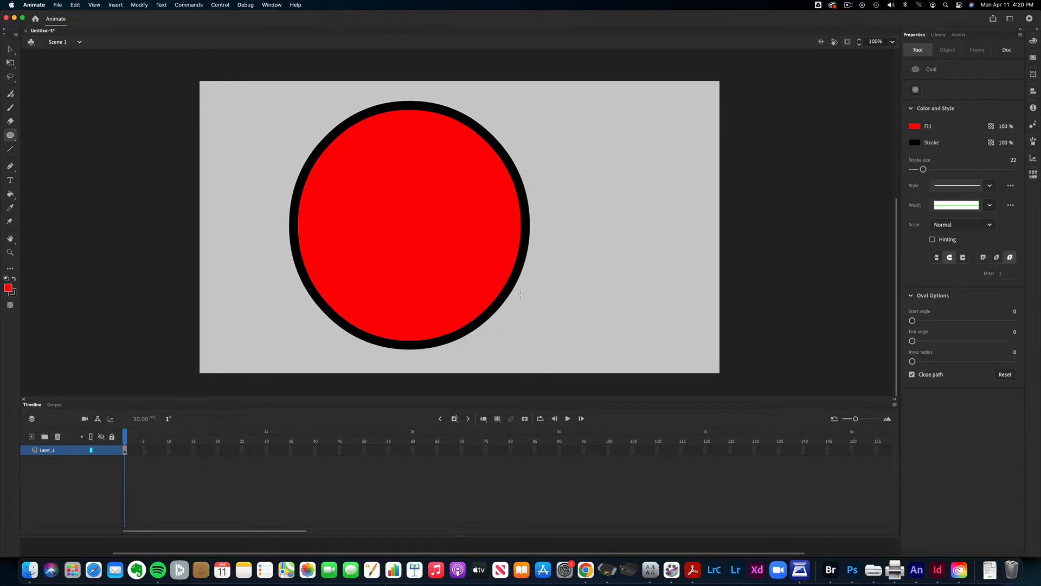
Step: Move only the oval's red fill out of its black outline, over the stage's right edge
click(10, 49)
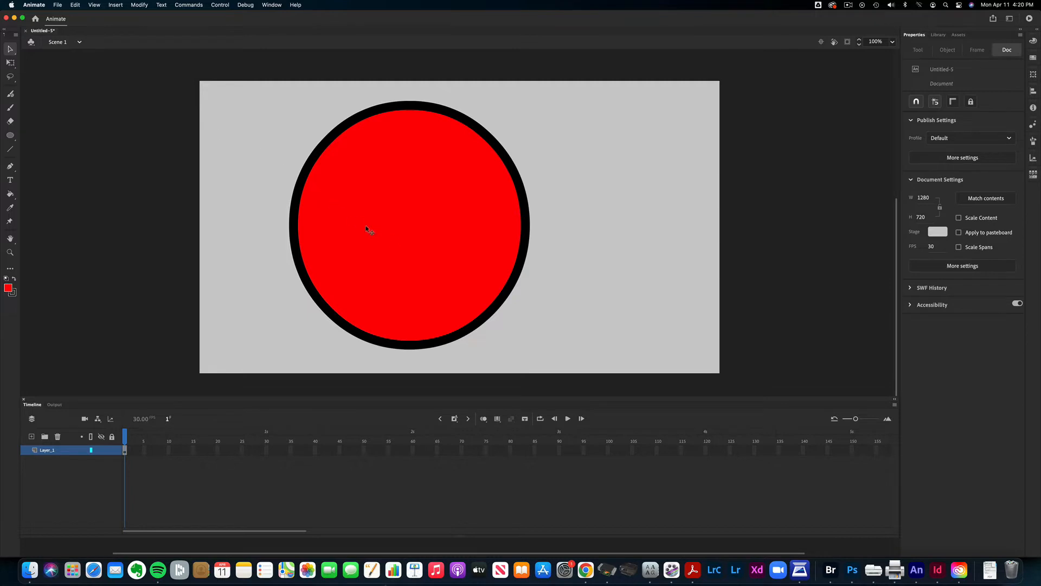
drag(346, 216, 595, 219)
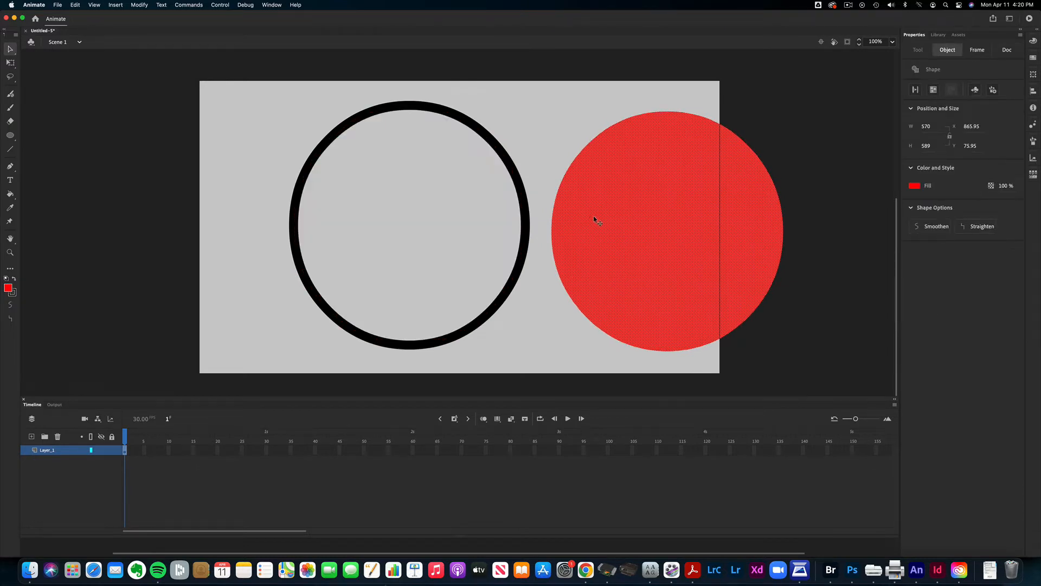
click(544, 309)
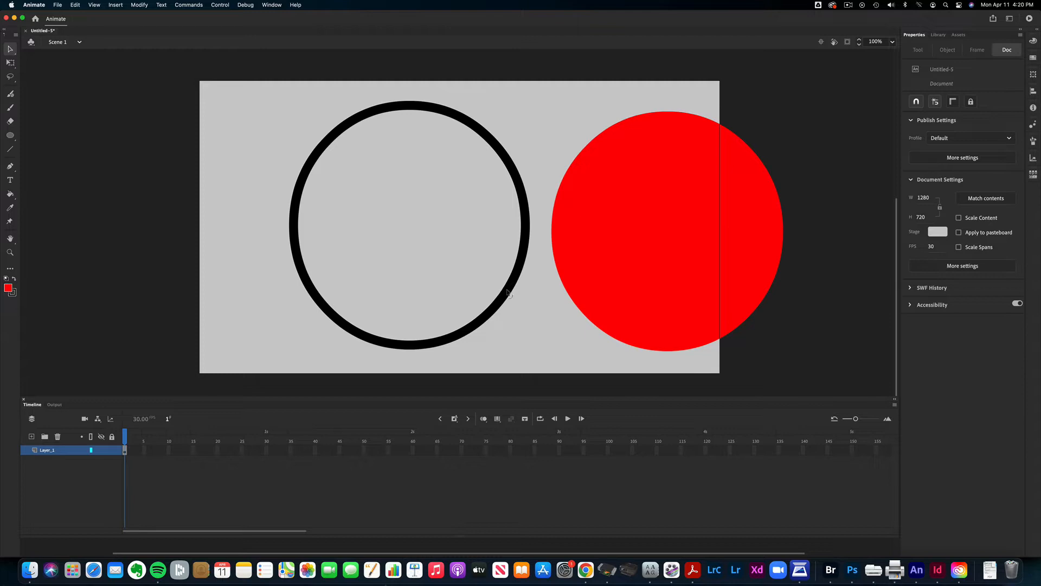
click(630, 273)
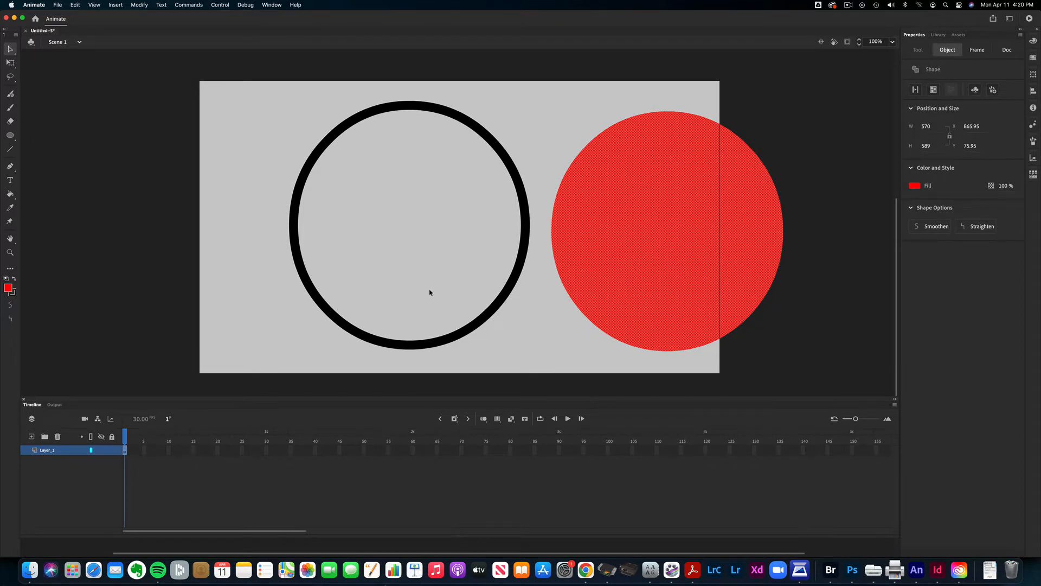
click(526, 345)
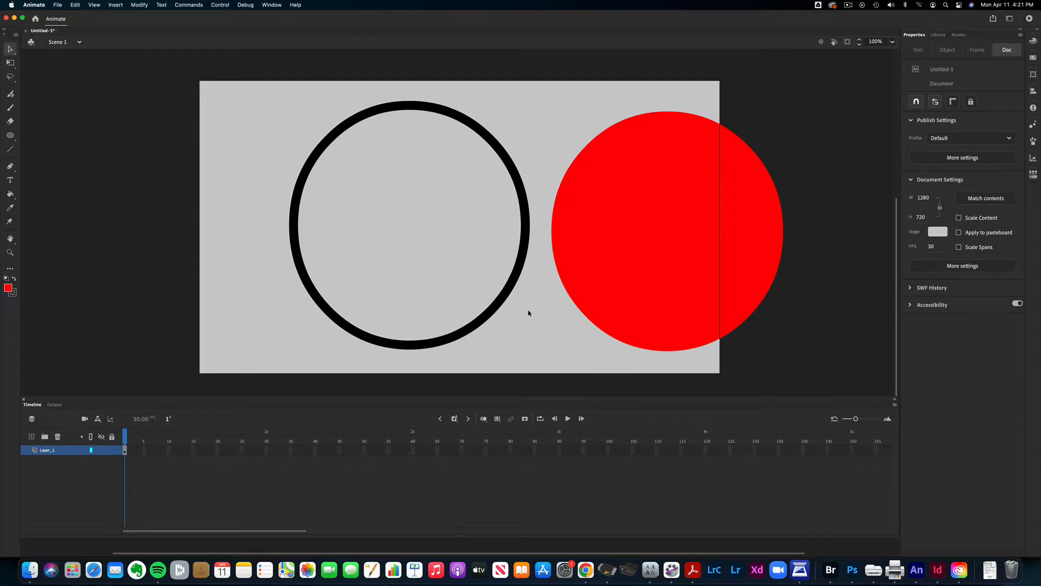
Step: Undo the fill's move out of the black outline
key(super+z)
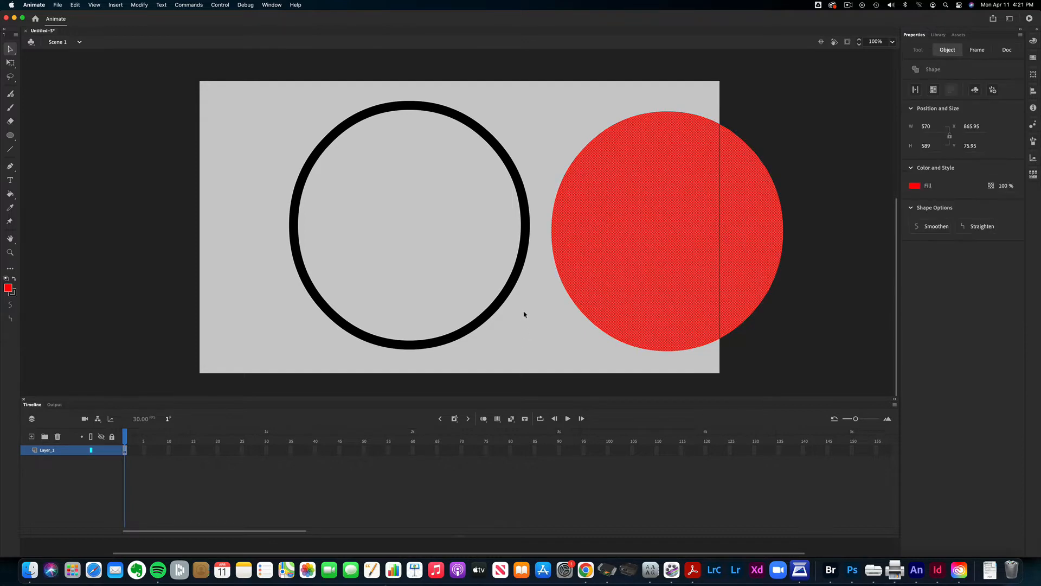
click(523, 314)
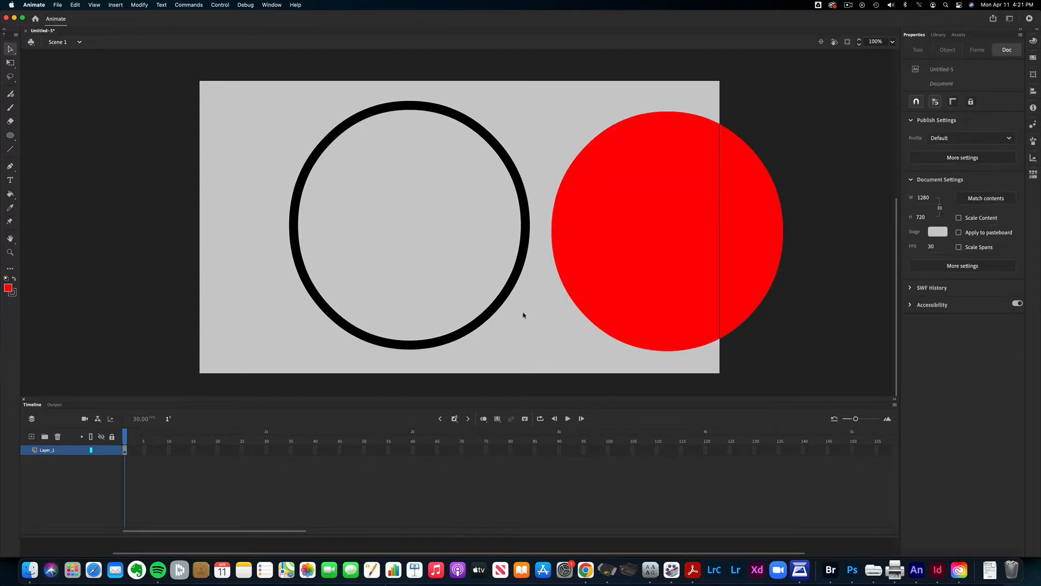
key(super+z)
key(super+z)
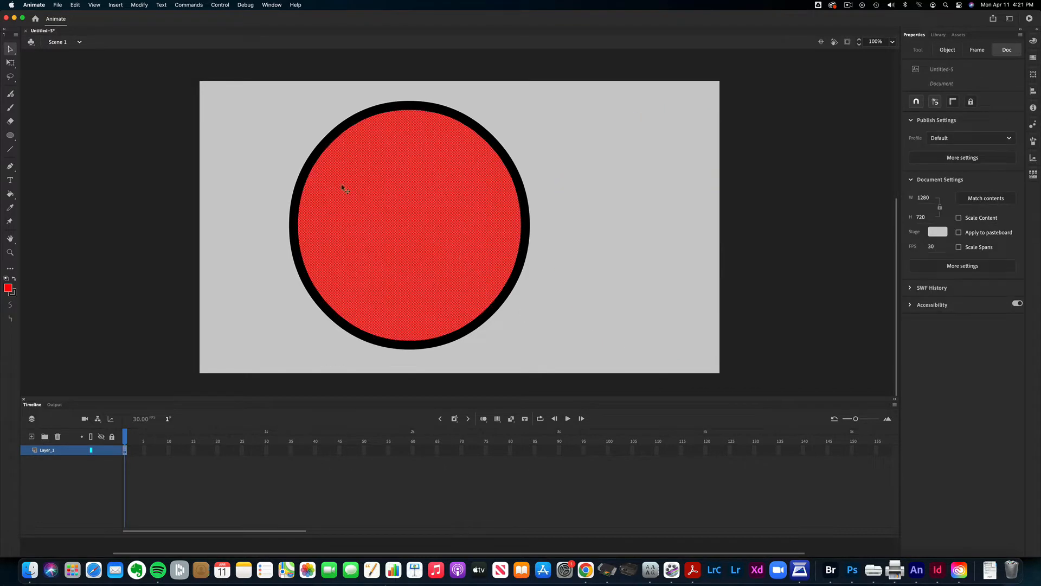
Step: Select the oval's fill and stroke together and move the whole shape slightly toward the stage's left edge
mouse_move(248, 90)
mouse_down()
mouse_move(279, 107)
mouse_move(517, 345)
mouse_move(555, 367)
mouse_up()
mouse_move(249, 90)
mouse_down()
mouse_move(360, 139)
mouse_move(604, 360)
mouse_move(609, 378)
mouse_move(568, 369)
mouse_up()
drag(389, 245, 343, 241)
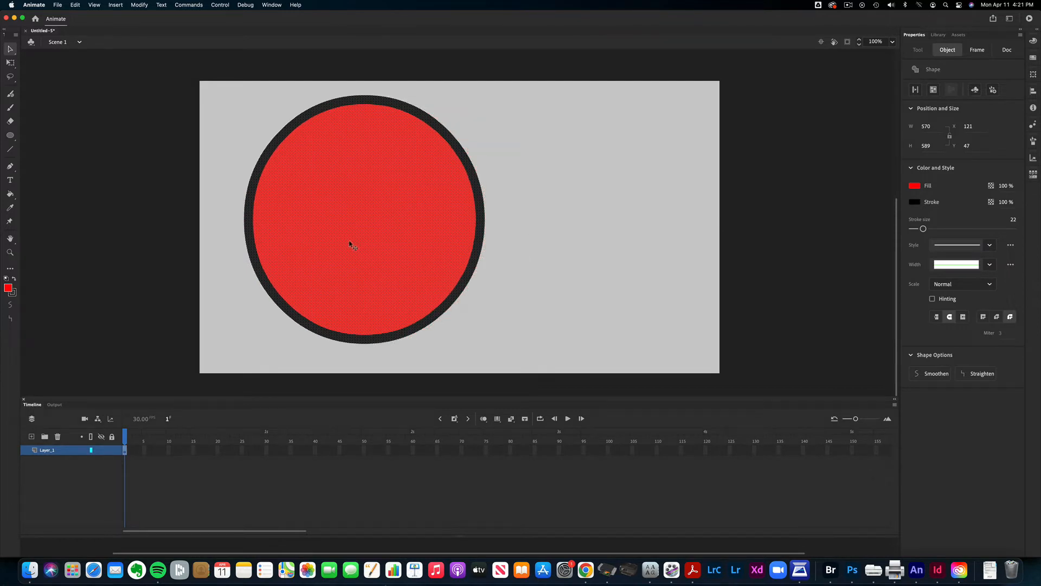
Step: Group the oval's red fill and black stroke into one object
right_click(350, 236)
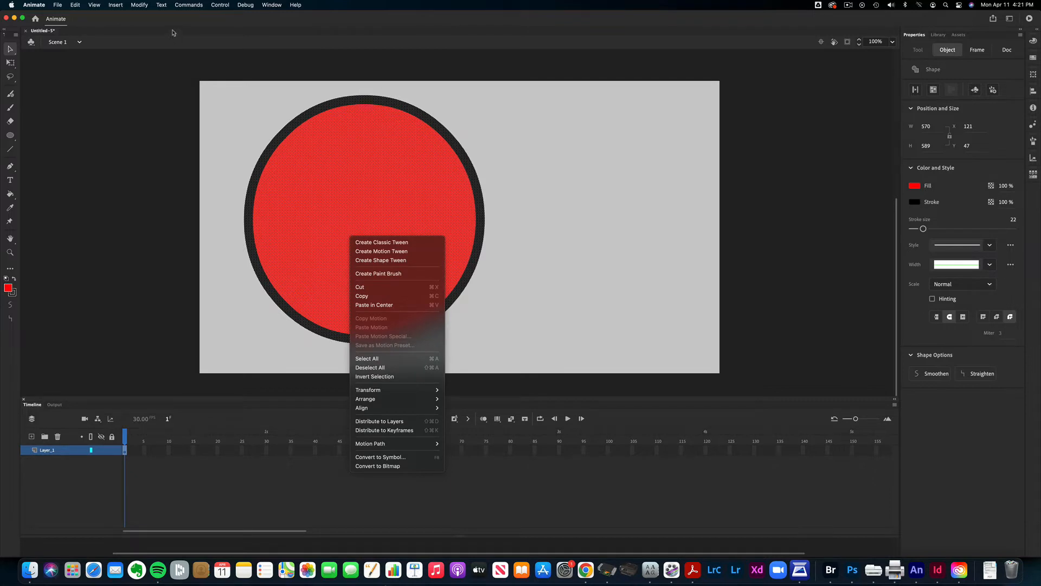
click(140, 6)
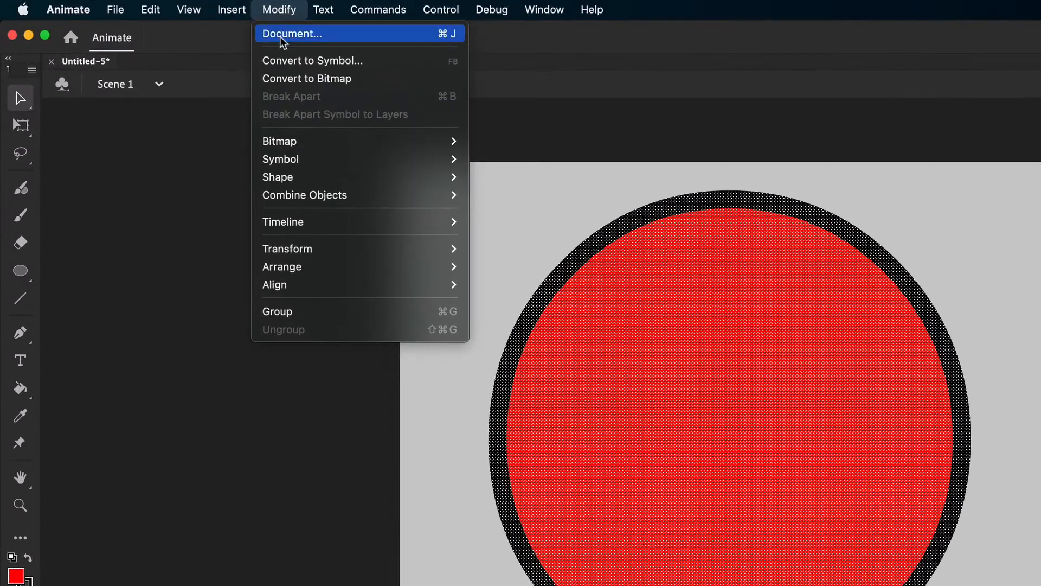
click(314, 311)
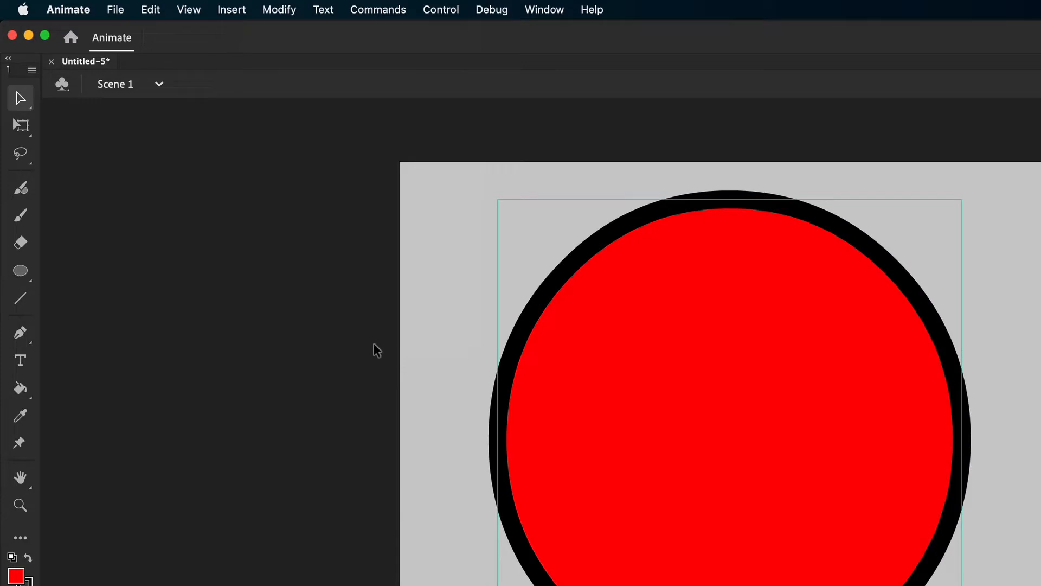
Step: Move the grouped oval across the stage and back, then delete it
drag(881, 467, 1040, 496)
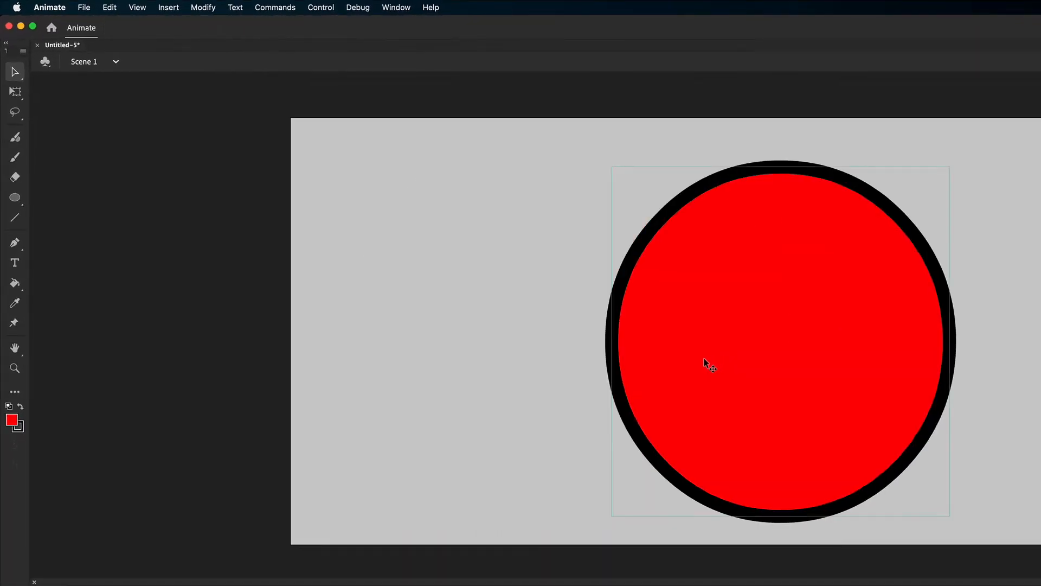
drag(714, 354, 483, 340)
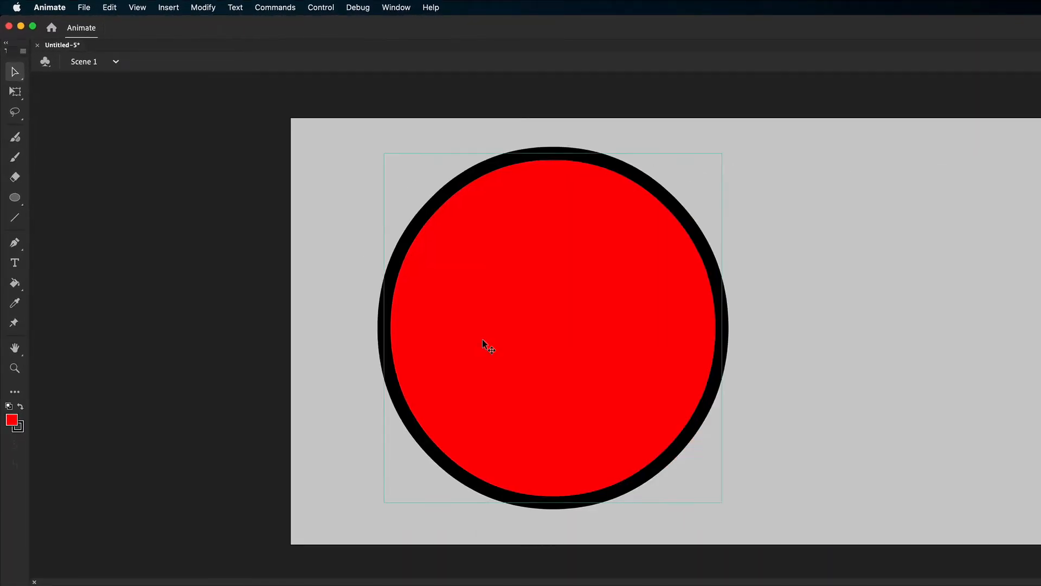
key(Delete)
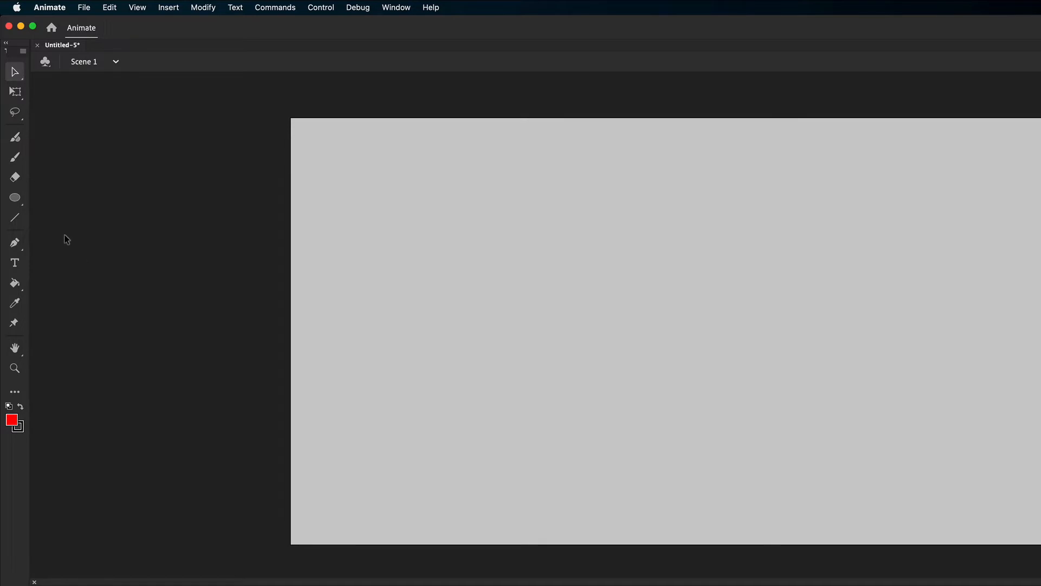
Step: Draw three separate red ovals without a stroke: a small one, a medium one about 233 px wide and a large one about 362 by 341 px
click(21, 201)
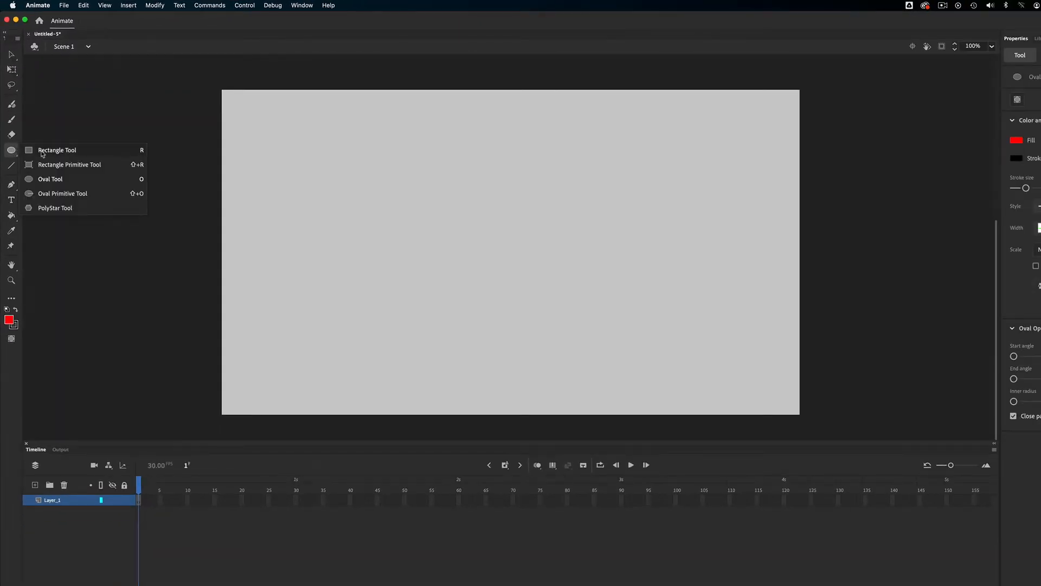
click(59, 180)
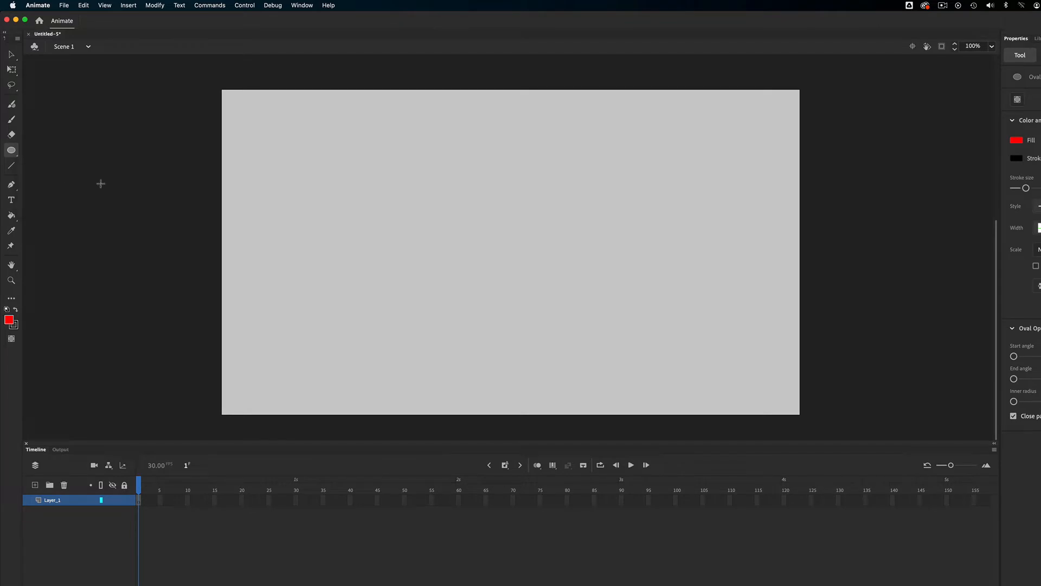
click(1015, 159)
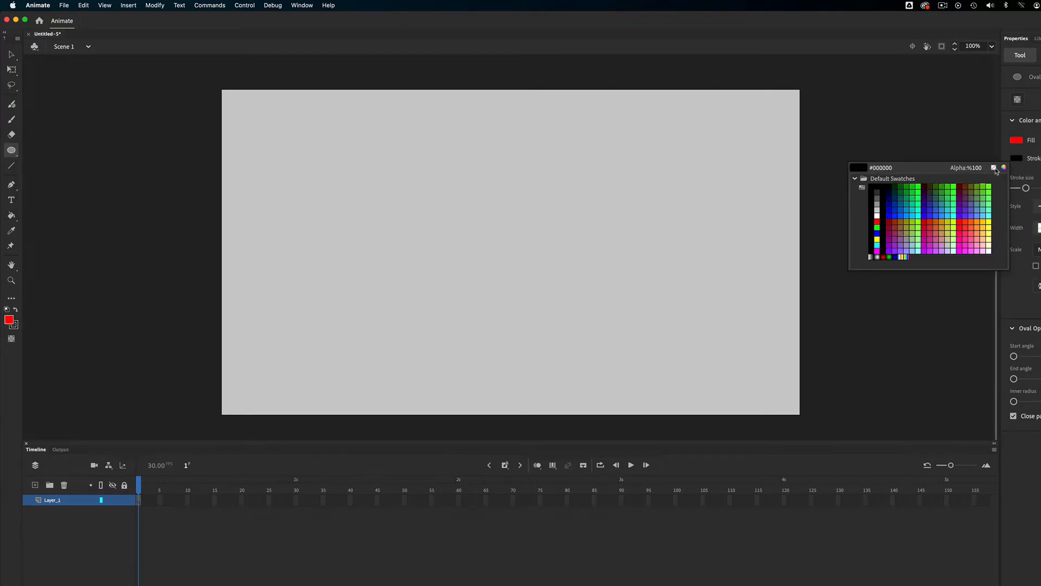
click(995, 170)
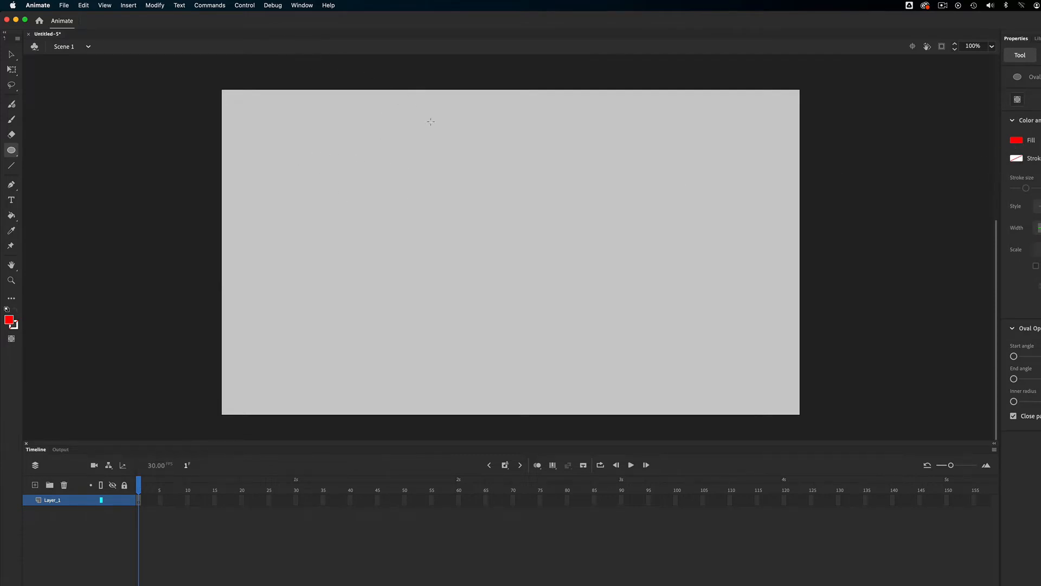
mouse_move(402, 113)
mouse_down()
mouse_move(459, 169)
mouse_move(574, 219)
mouse_move(597, 255)
mouse_move(617, 263)
mouse_up()
mouse_move(343, 227)
mouse_down()
mouse_move(450, 350)
mouse_move(507, 384)
mouse_up()
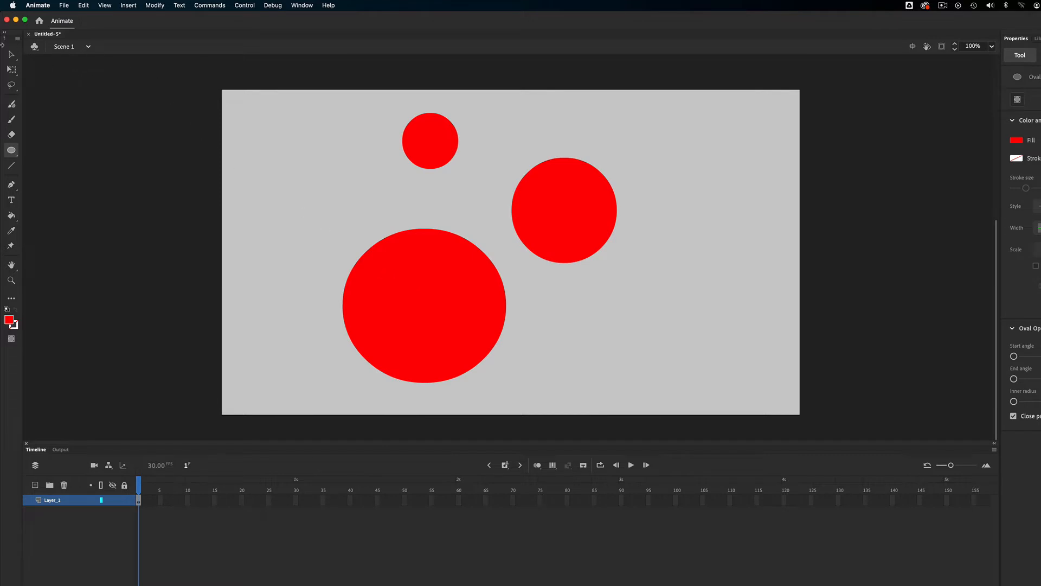
Step: Spread the three ovals apart: the small one up, the medium one right and the large one to the stage's left side
click(9, 54)
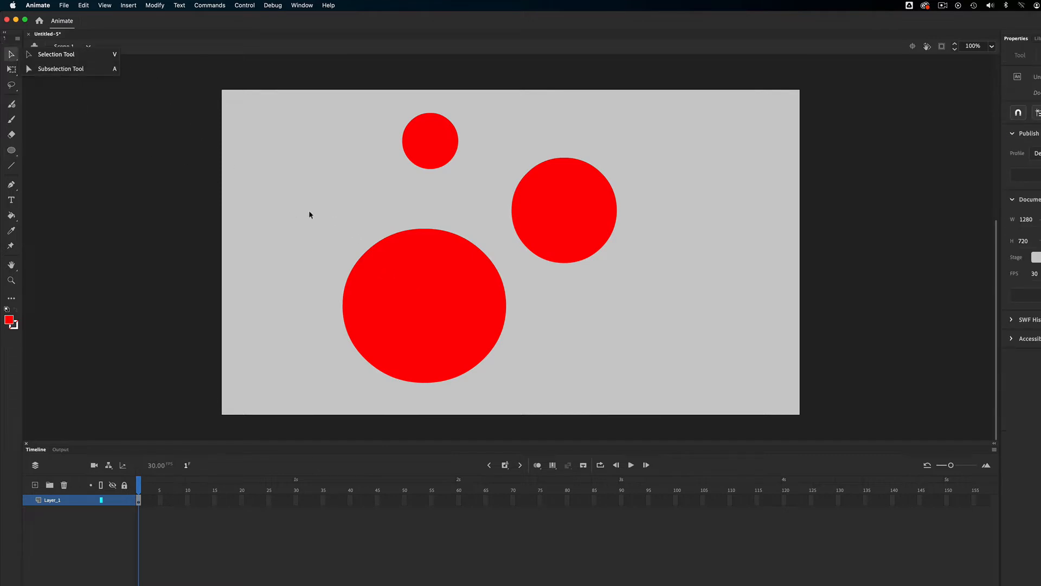
drag(451, 135, 478, 119)
drag(563, 208, 620, 206)
drag(439, 297, 327, 291)
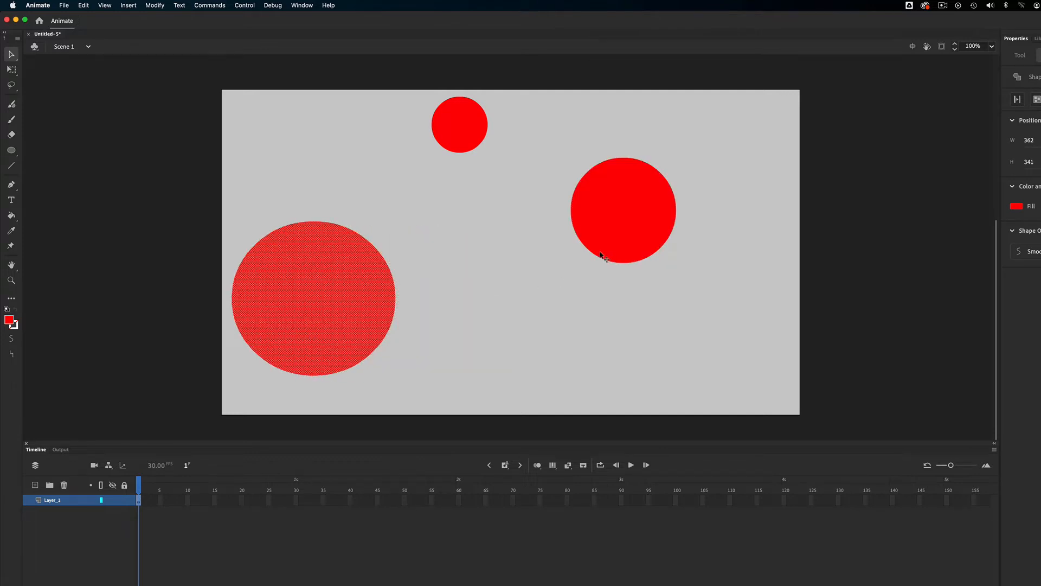
click(609, 300)
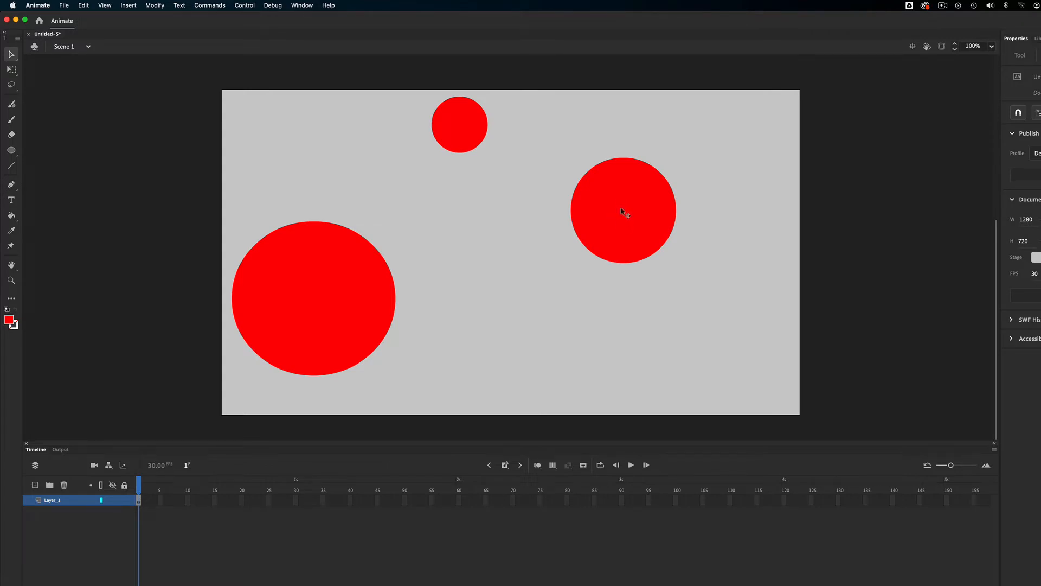
Step: Overlap the medium circle with the small circle's lower edge, deselect to merge them, and nudge the merged shape
drag(608, 210, 454, 193)
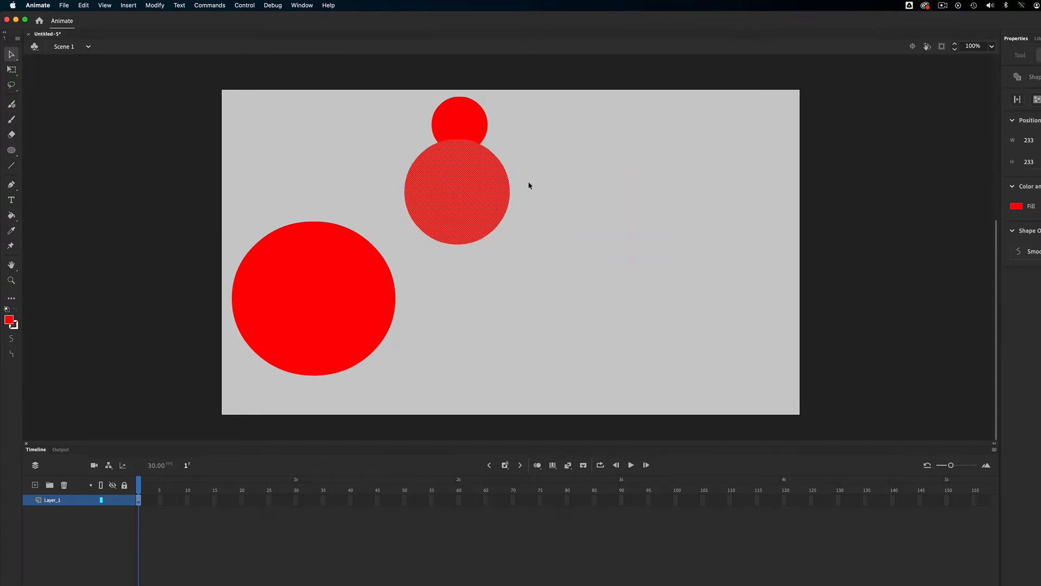
click(582, 176)
drag(582, 189, 579, 181)
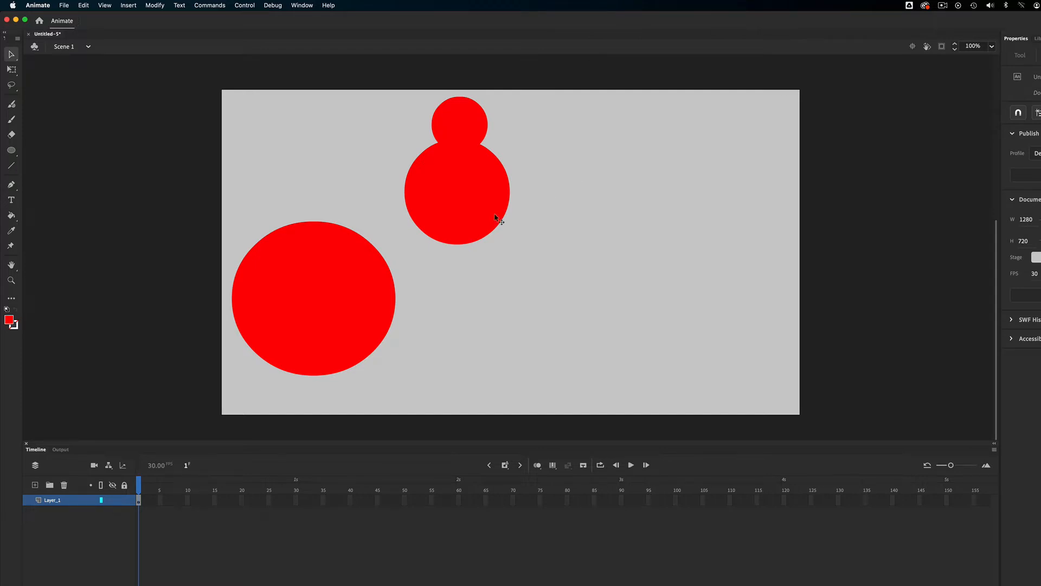
mouse_move(450, 199)
mouse_down()
mouse_move(576, 218)
mouse_move(588, 235)
mouse_move(577, 250)
mouse_move(539, 251)
mouse_move(470, 197)
mouse_move(452, 198)
mouse_up()
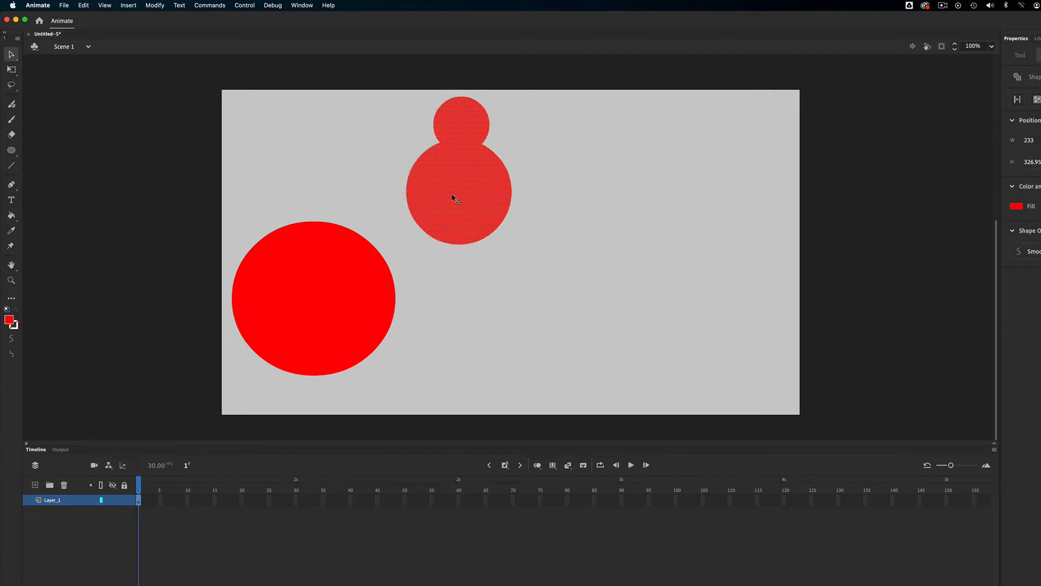
click(630, 231)
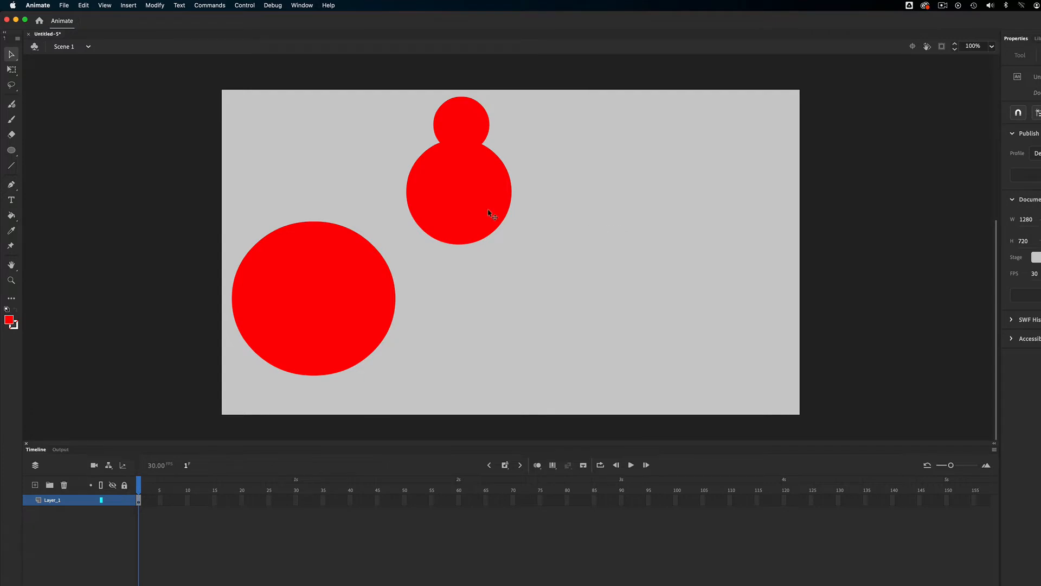
mouse_move(465, 195)
mouse_down()
mouse_move(565, 216)
mouse_move(464, 195)
mouse_up()
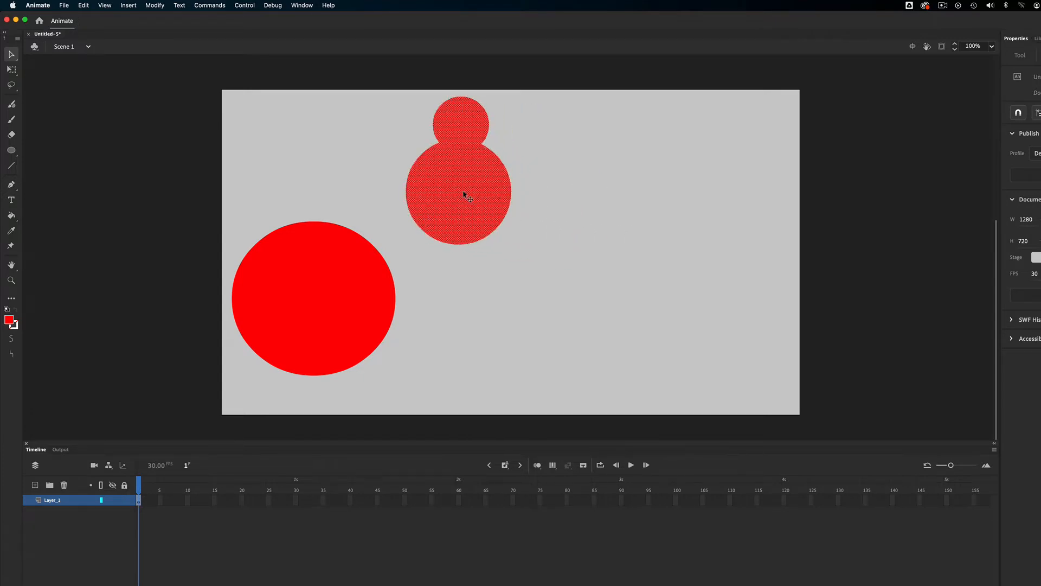
Step: Merge the large oval onto the underside of the two joined circles and move the combined snowman shape toward the stage's left side
drag(318, 319, 462, 308)
drag(591, 255, 640, 296)
drag(602, 250, 661, 298)
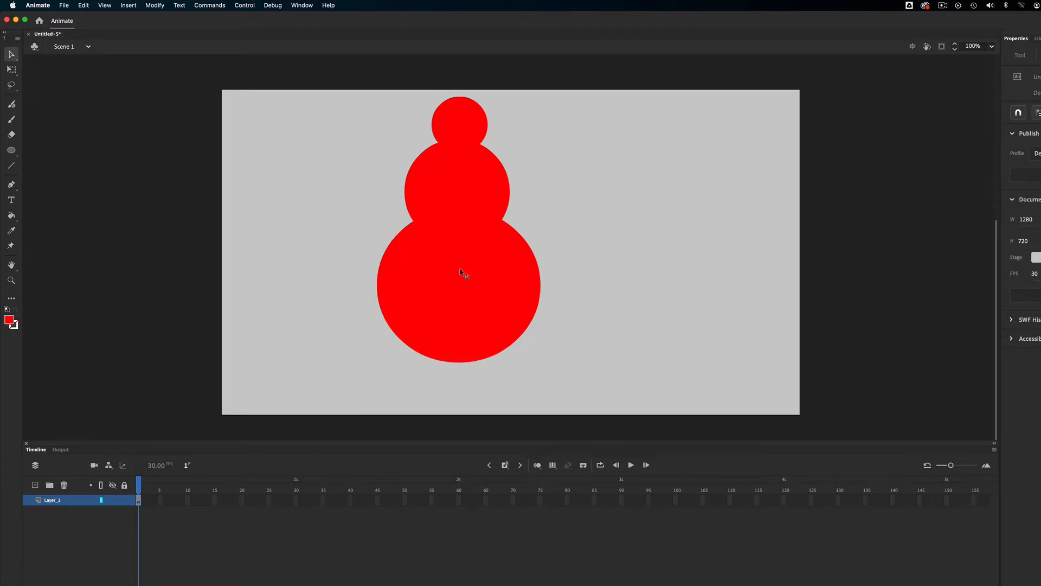
drag(451, 272, 367, 274)
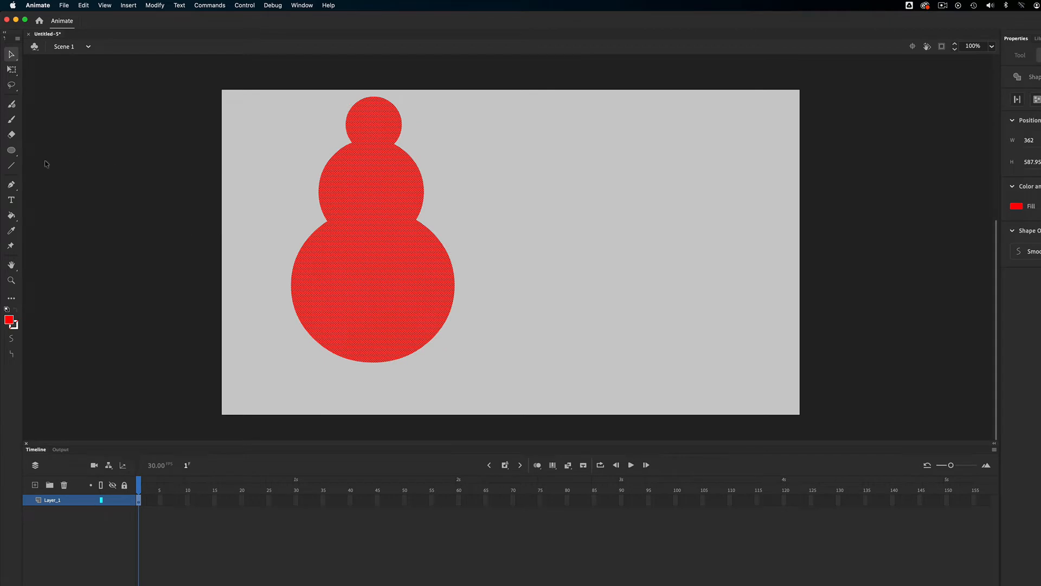
Step: Draw a horizontal green (#00CC33) rectangle about 415 by 127 px and place it beside the red snowman shape's upper part
drag(15, 154, 50, 158)
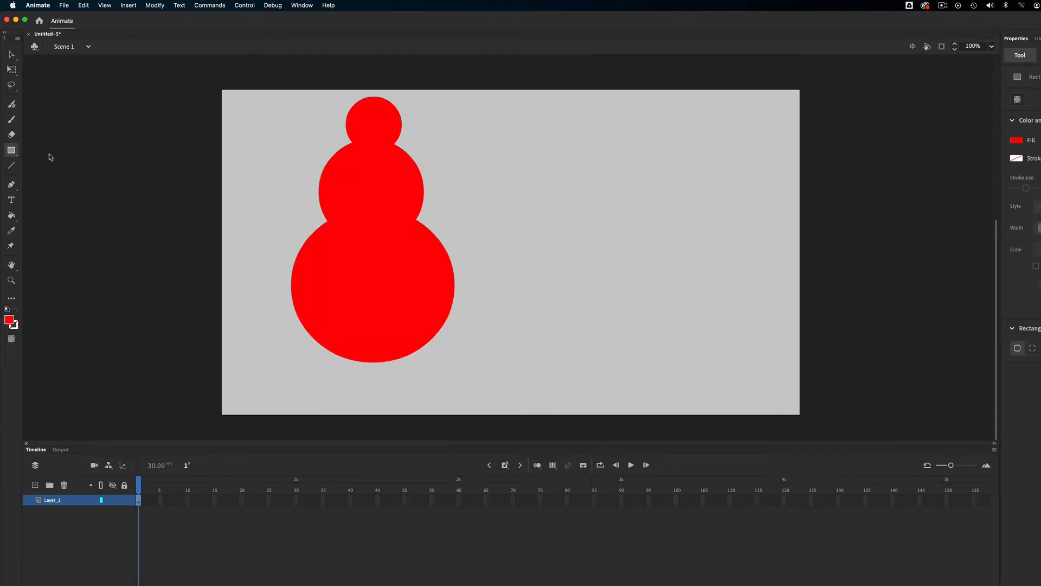
click(1017, 140)
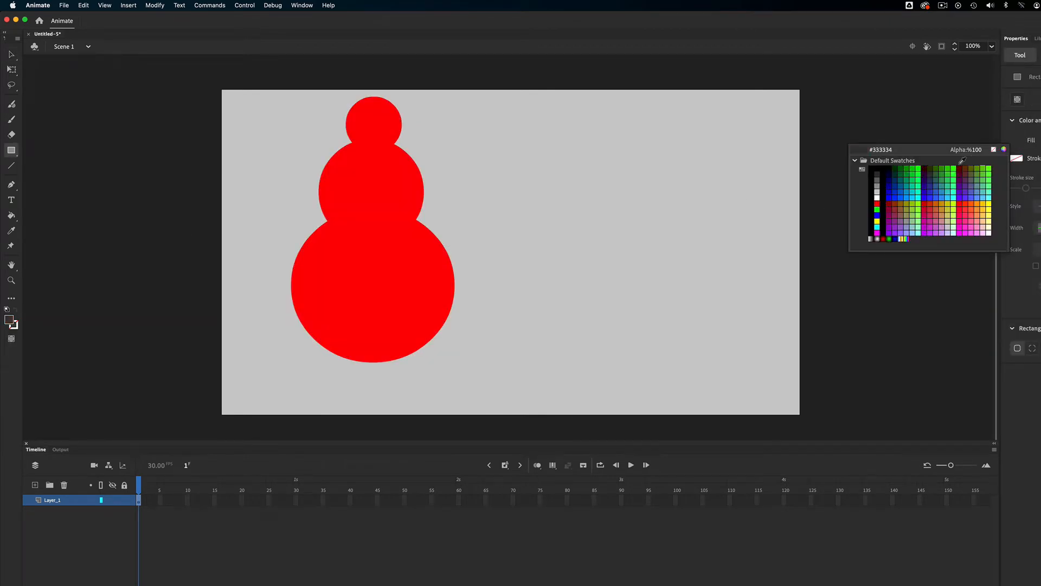
click(910, 174)
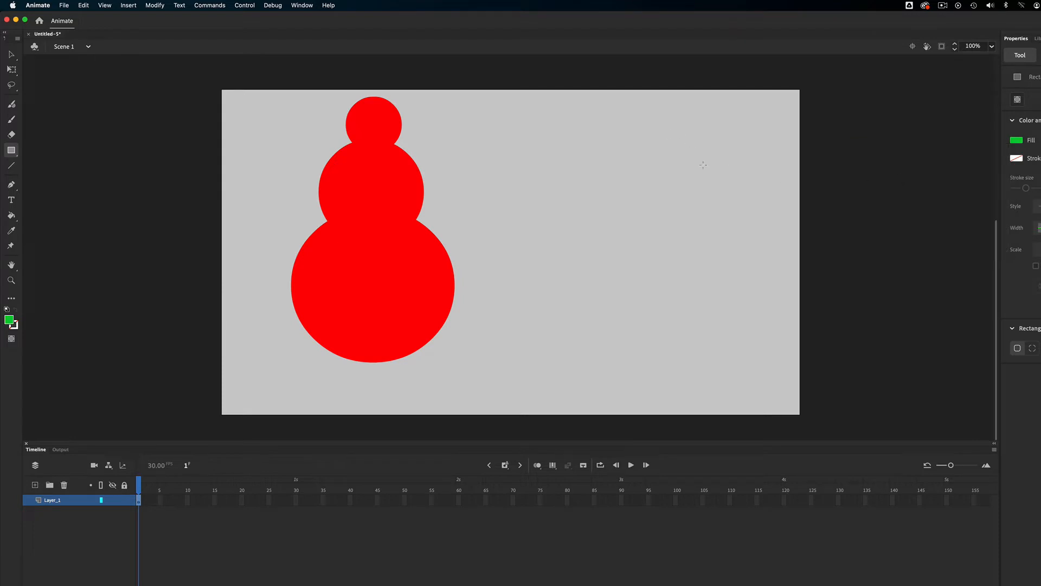
drag(688, 154, 875, 212)
key(v)
drag(777, 186, 592, 159)
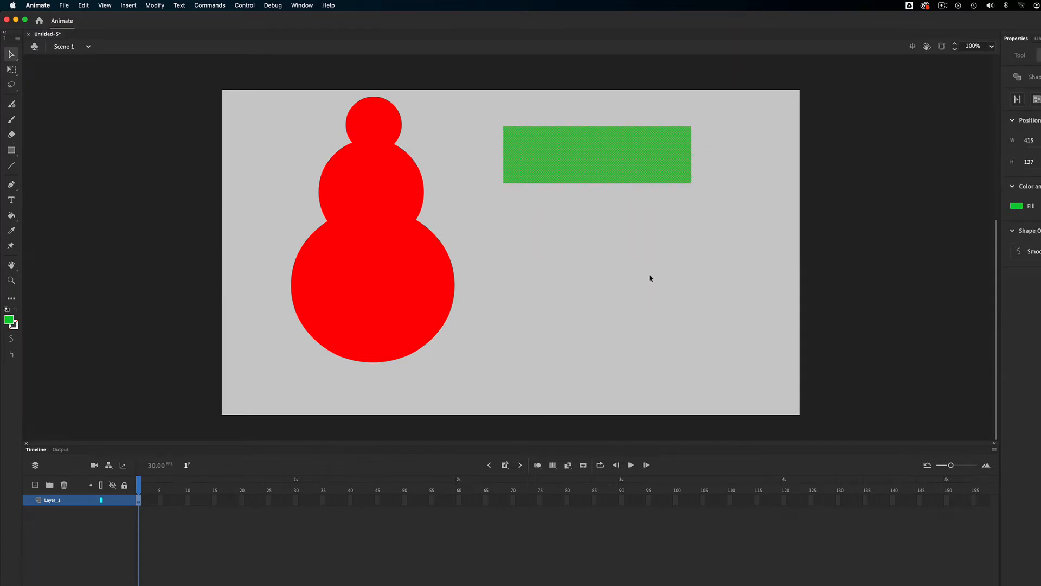
Step: Draw a vertical green rectangle about 113 by 337 px, overlap it with the horizontal bar's centre and deselect to merge them into a T
key(r)
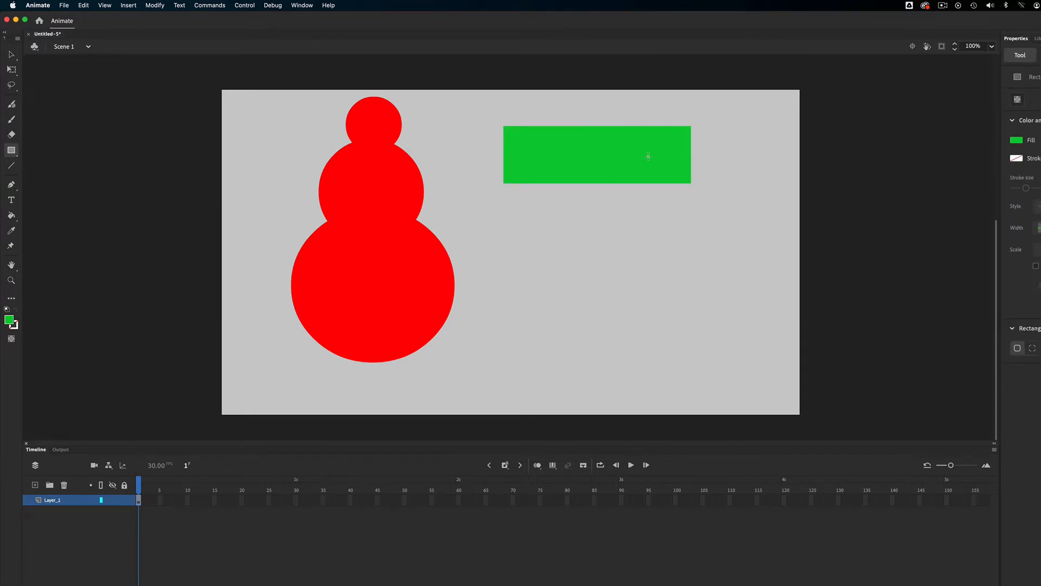
mouse_move(589, 217)
mouse_down()
mouse_move(614, 283)
mouse_move(622, 349)
mouse_move(640, 370)
mouse_up()
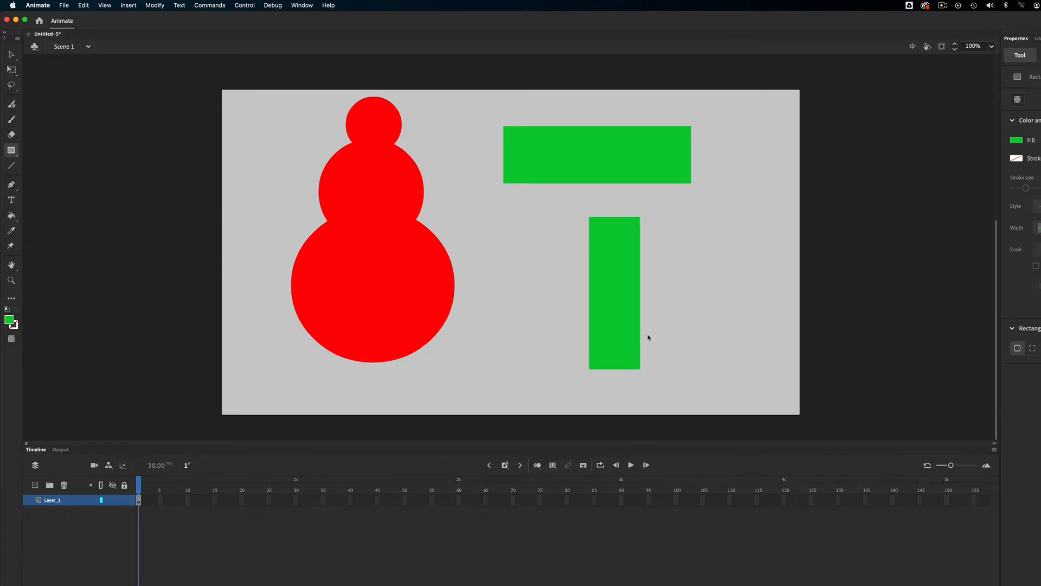
key(v)
drag(623, 320, 606, 249)
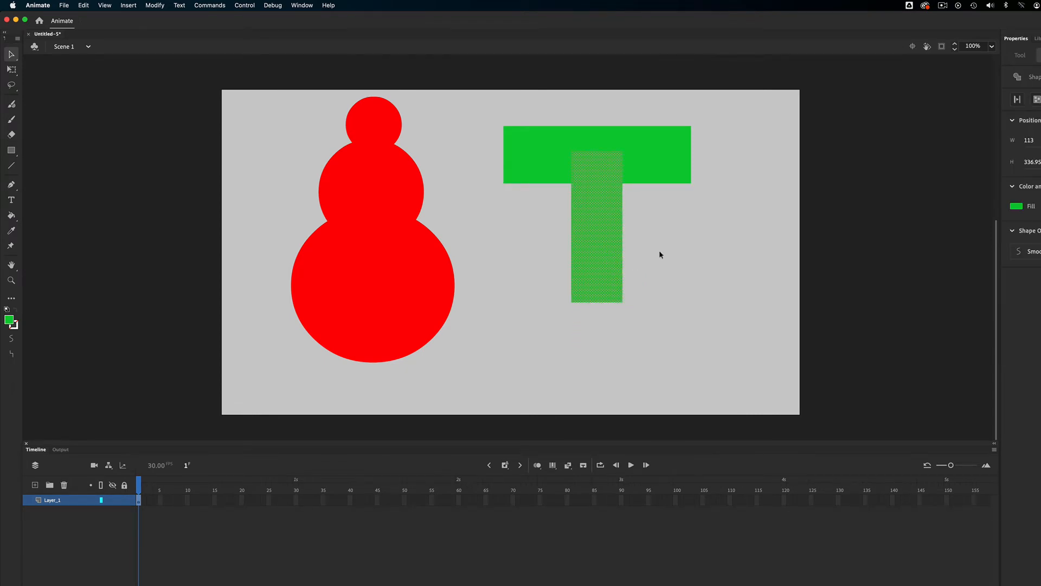
drag(699, 266, 699, 266)
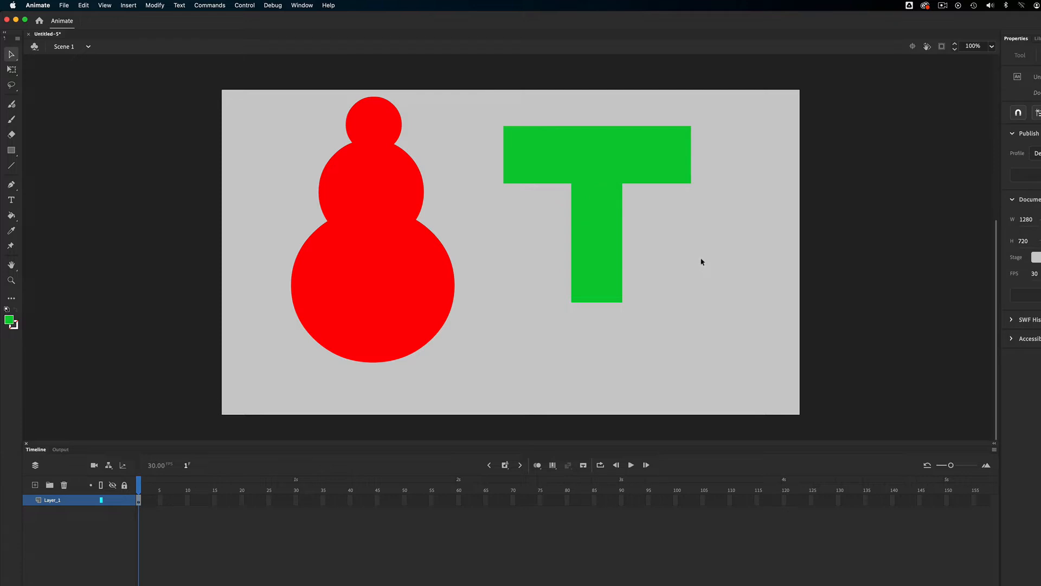
Step: Move the merged green T as one piece closer to the red shape, deselect it, and shift it slightly lower
drag(606, 205, 539, 188)
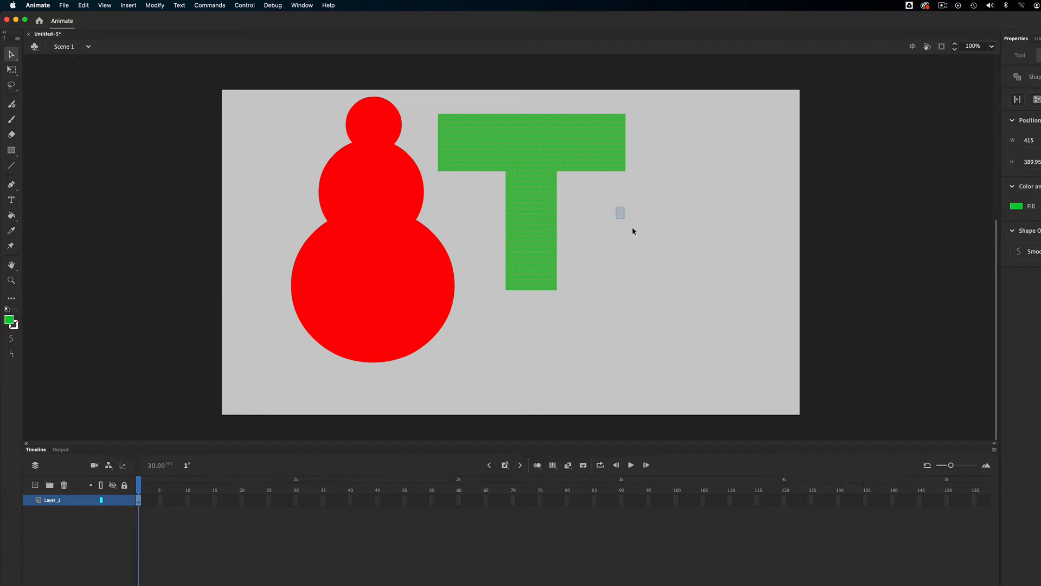
click(630, 241)
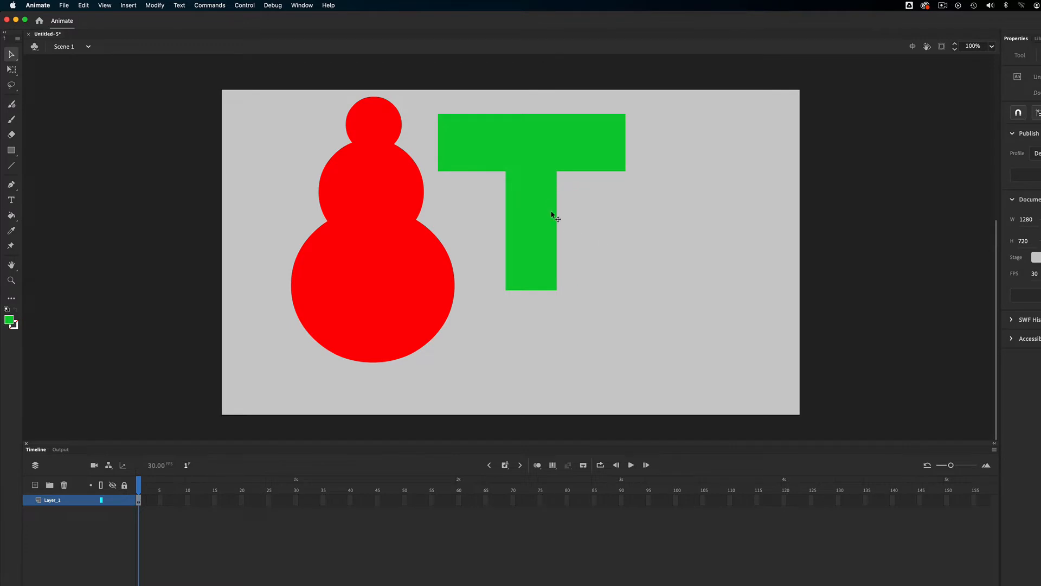
drag(535, 202, 540, 214)
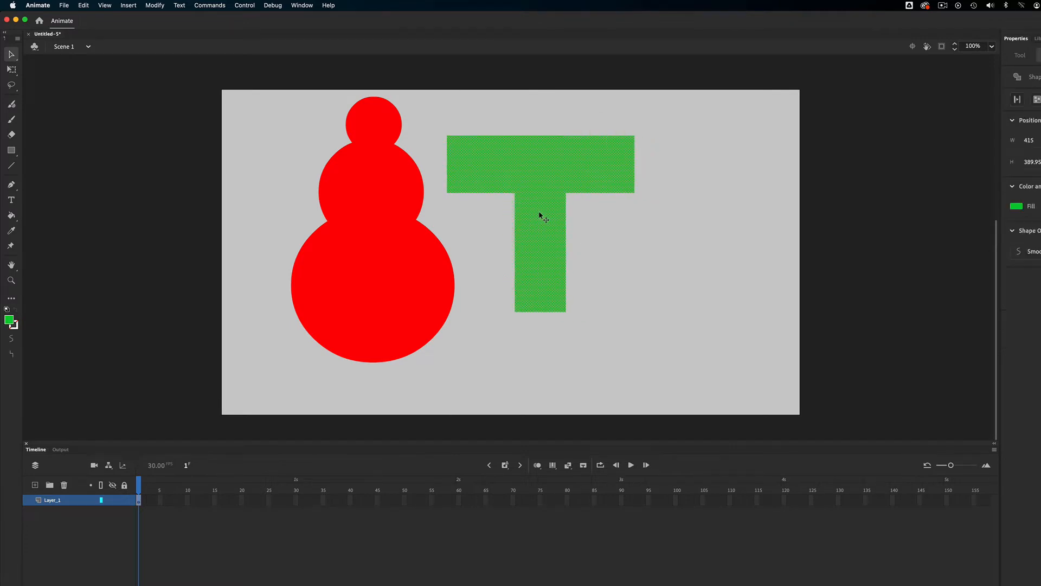
Step: Delete the green T and the red snowman shape from the stage
key(Delete)
click(386, 226)
key(Delete)
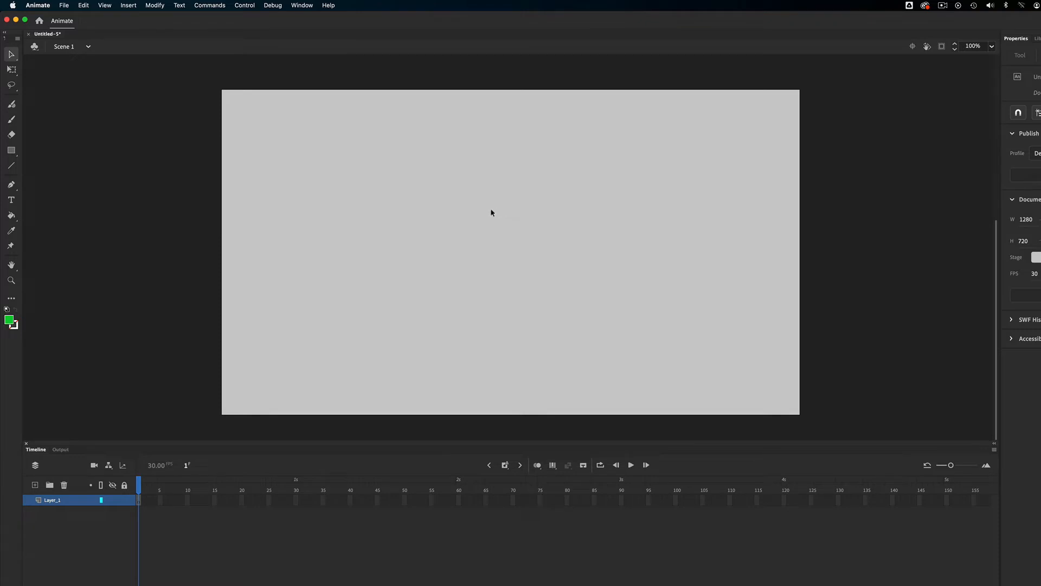
Step: Draw a large, nearly circular green oval about 490 px high on the left half of the stage
click(11, 150)
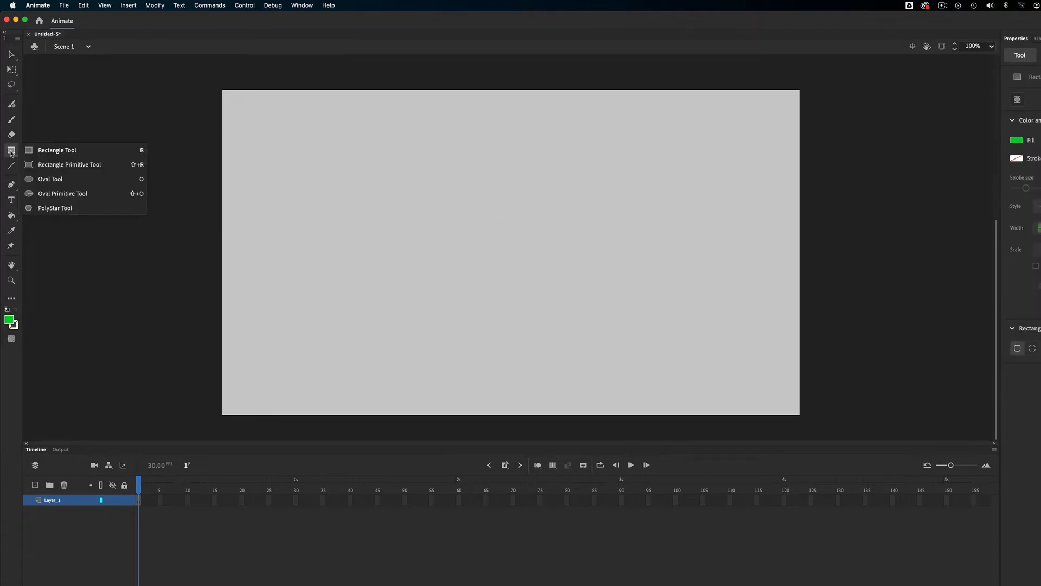
click(48, 182)
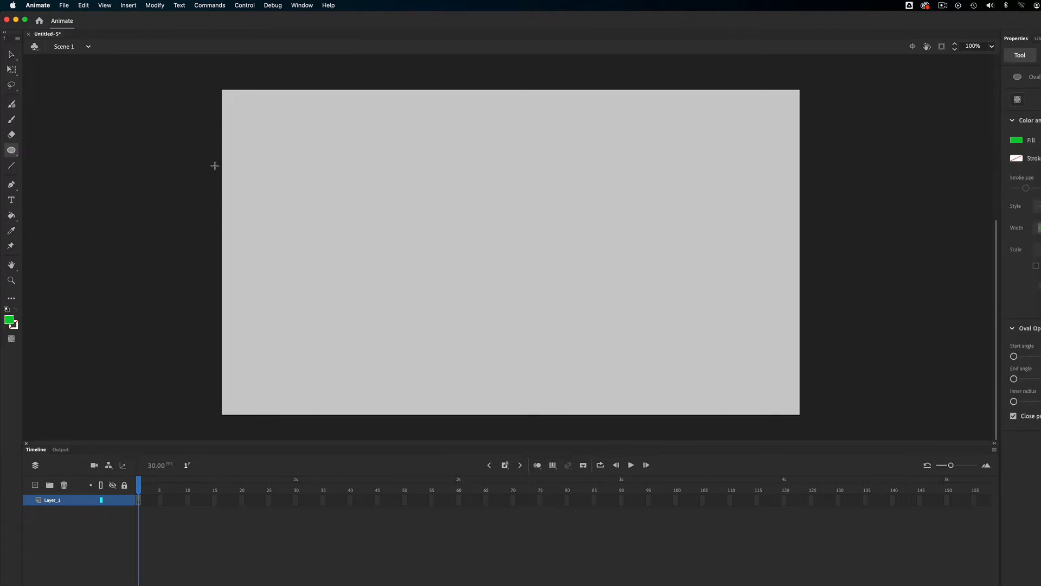
drag(257, 151, 488, 372)
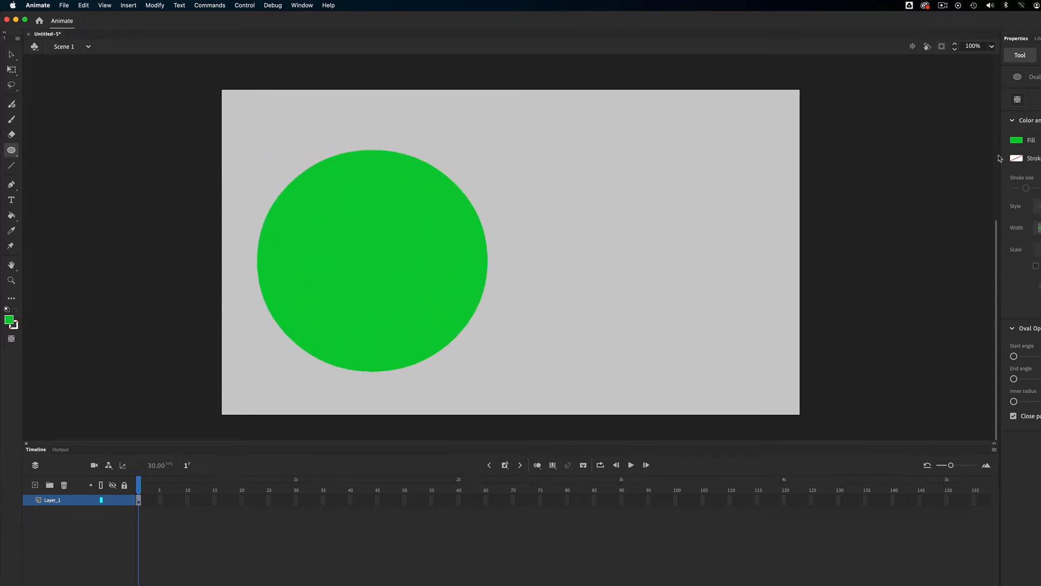
Step: Draw a blue (#3333FF) oval about 494 by 293 px and place it over the green oval's right part
click(1017, 142)
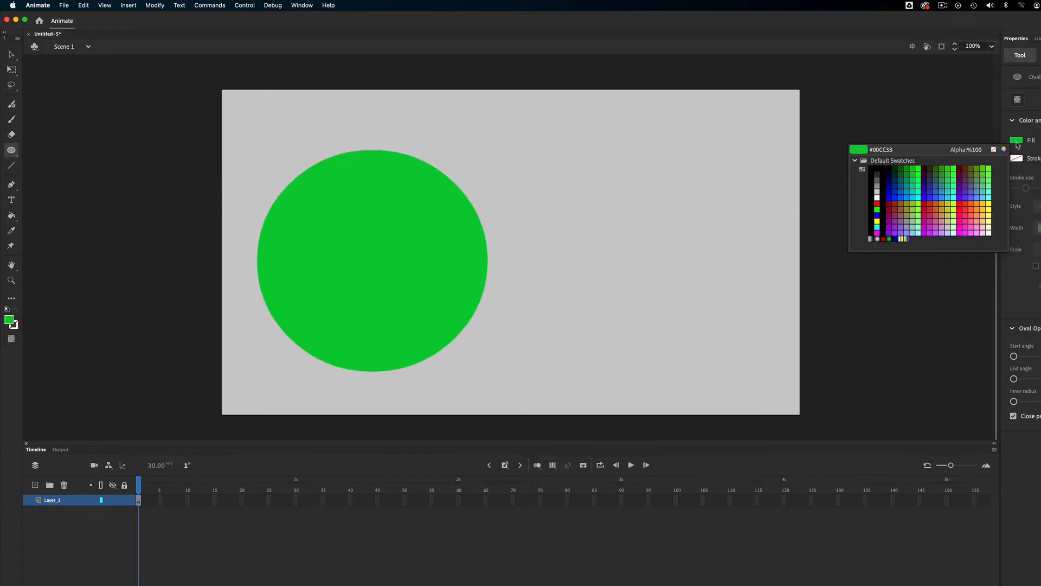
click(933, 195)
drag(677, 157, 897, 287)
key(v)
drag(803, 251, 453, 282)
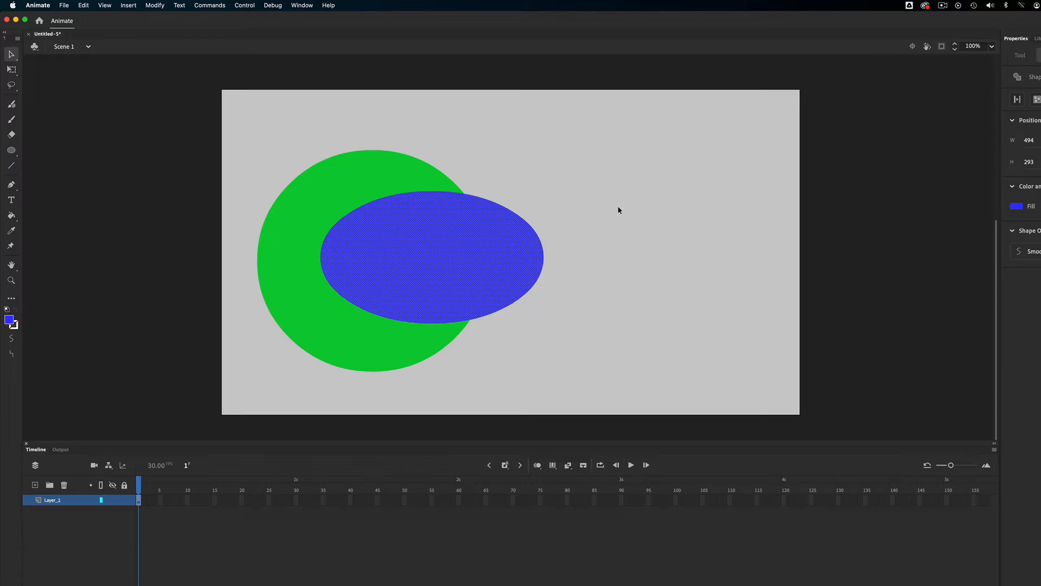
Step: Deselect the blue oval, then move it off to the stage's right half so it cuts the green oval into a crescent
drag(611, 190, 652, 227)
drag(621, 170, 643, 196)
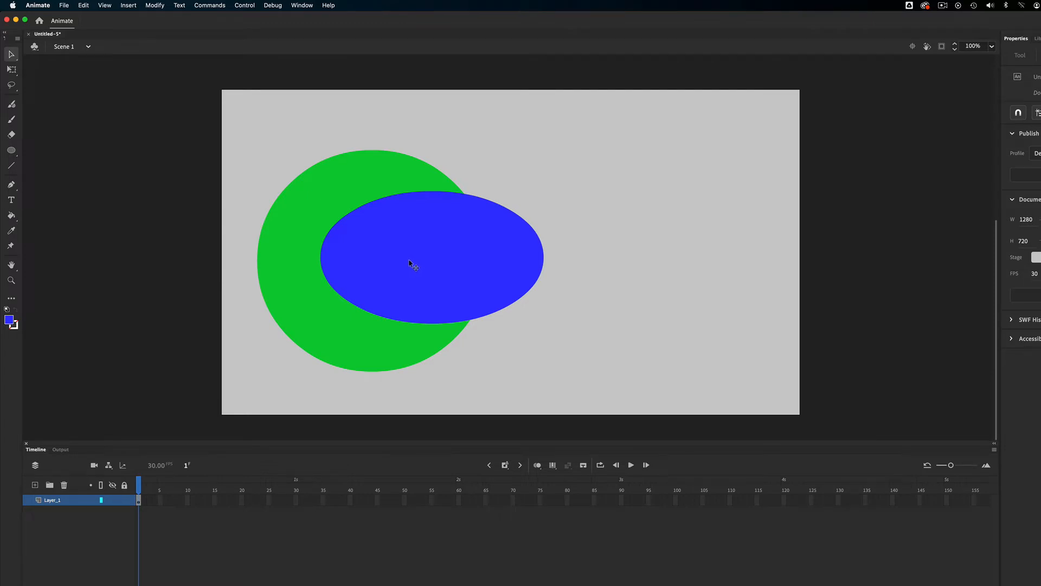
mouse_move(404, 270)
mouse_down()
mouse_move(525, 265)
mouse_move(614, 243)
mouse_move(617, 227)
mouse_move(607, 233)
mouse_up()
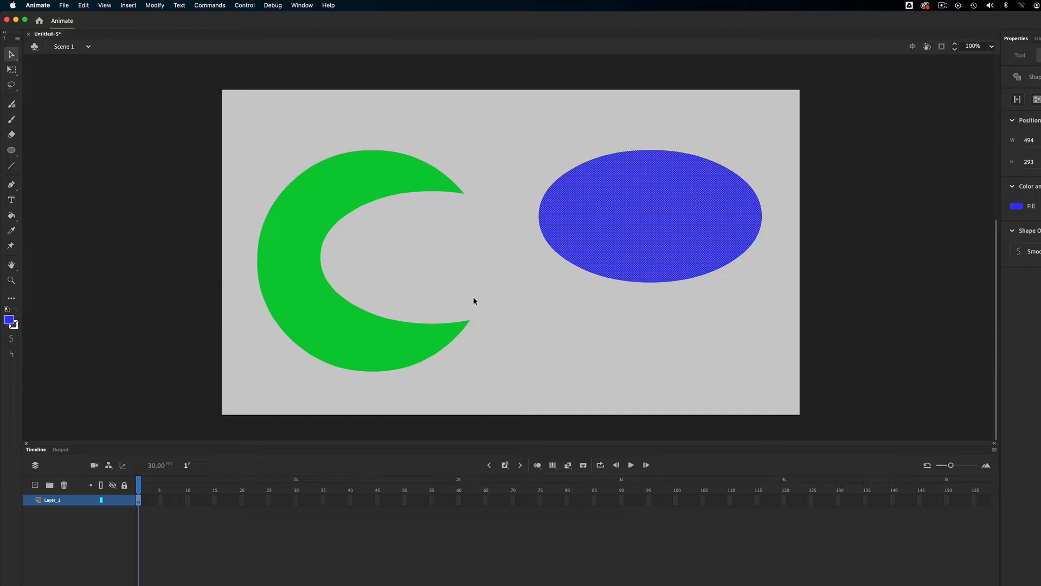
Step: Draw a tall, narrow yellow rectangle about 67 by 514 px vertically across the middle of the blue oval
click(13, 151)
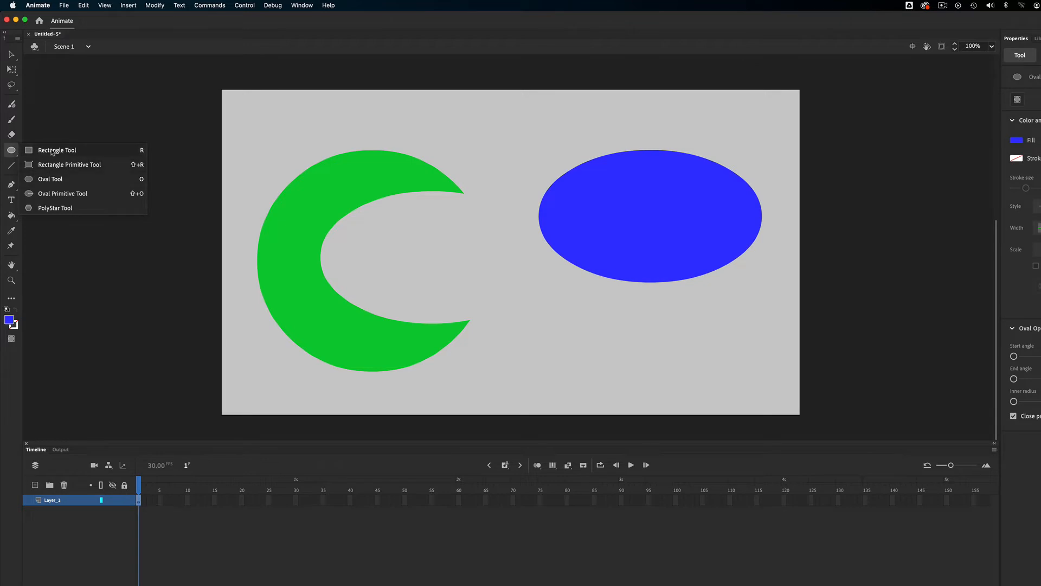
click(53, 151)
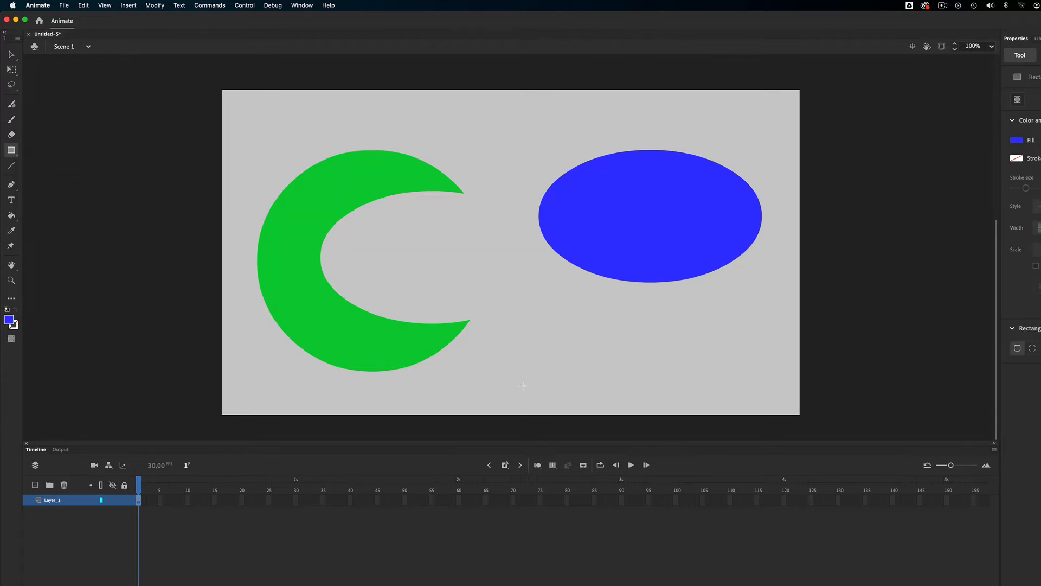
click(1016, 141)
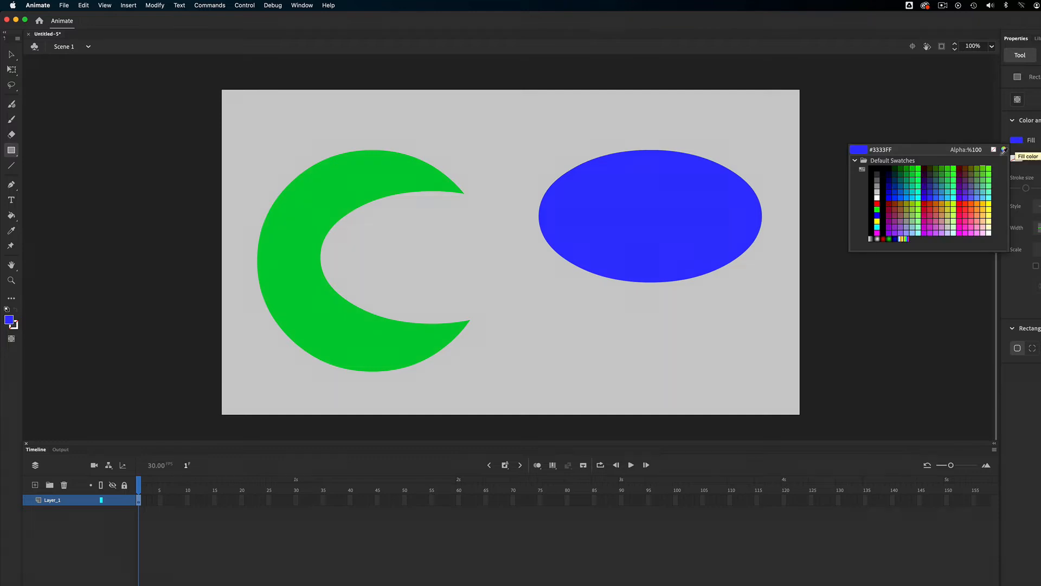
click(986, 202)
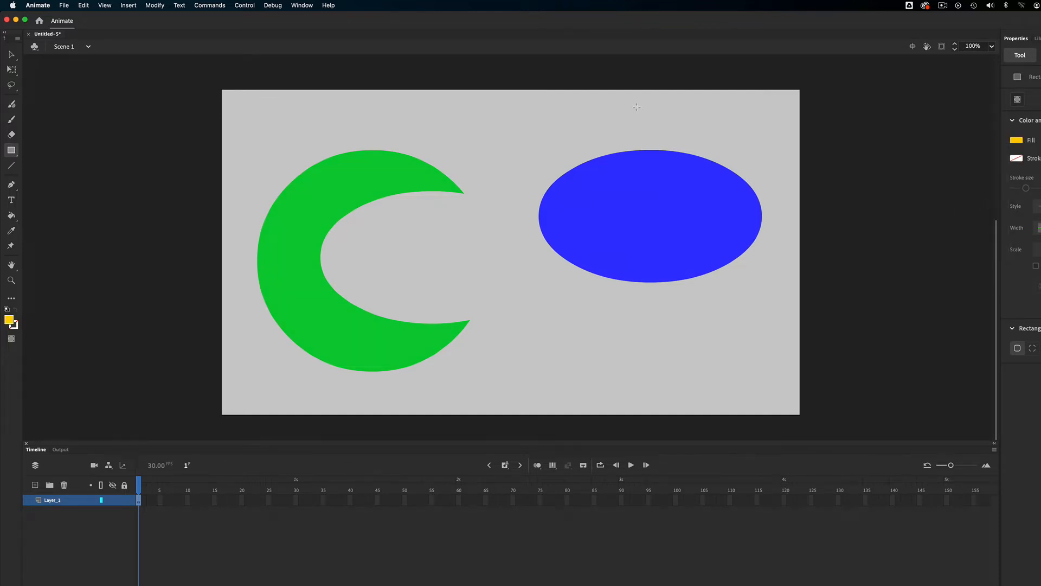
mouse_move(625, 105)
mouse_down()
mouse_move(657, 288)
mouse_move(652, 240)
mouse_move(653, 249)
mouse_move(656, 337)
mouse_up()
key(v)
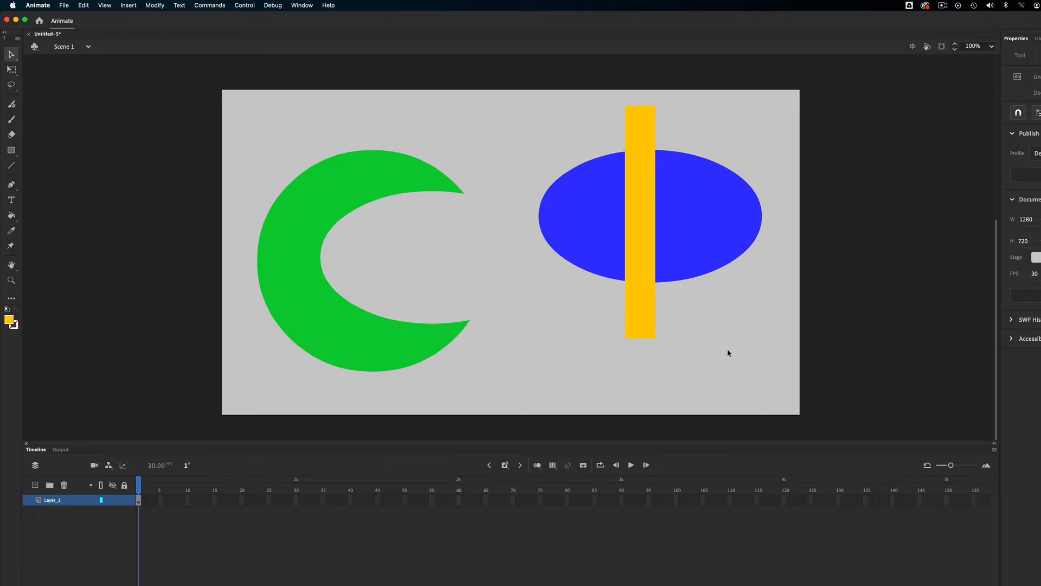
Step: Pull the yellow bar out of the blue oval and spread the two cut halves apart
drag(736, 347, 736, 353)
drag(643, 208, 520, 328)
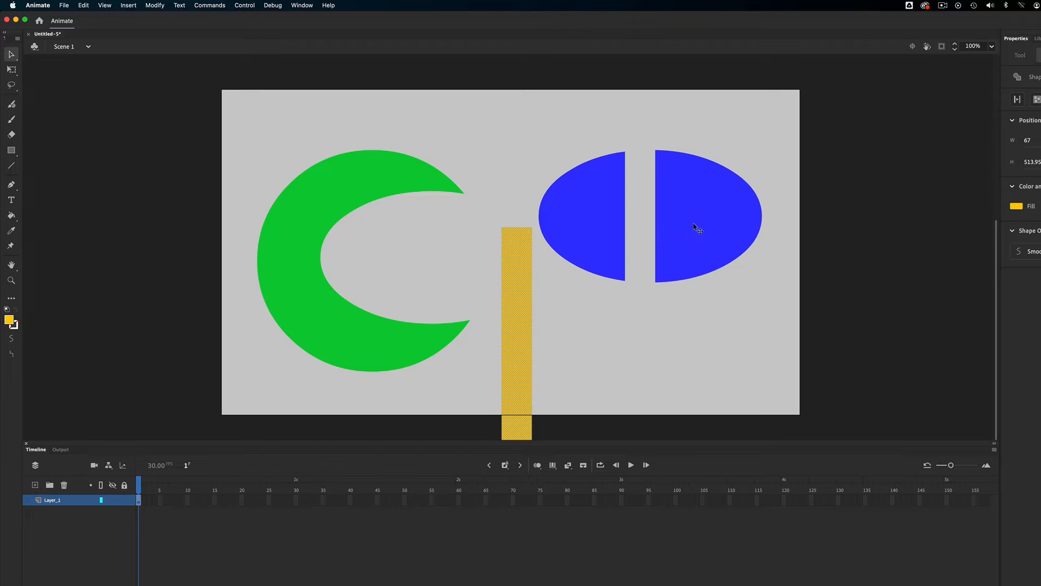
drag(691, 221, 705, 192)
drag(596, 227, 574, 179)
drag(524, 301, 544, 330)
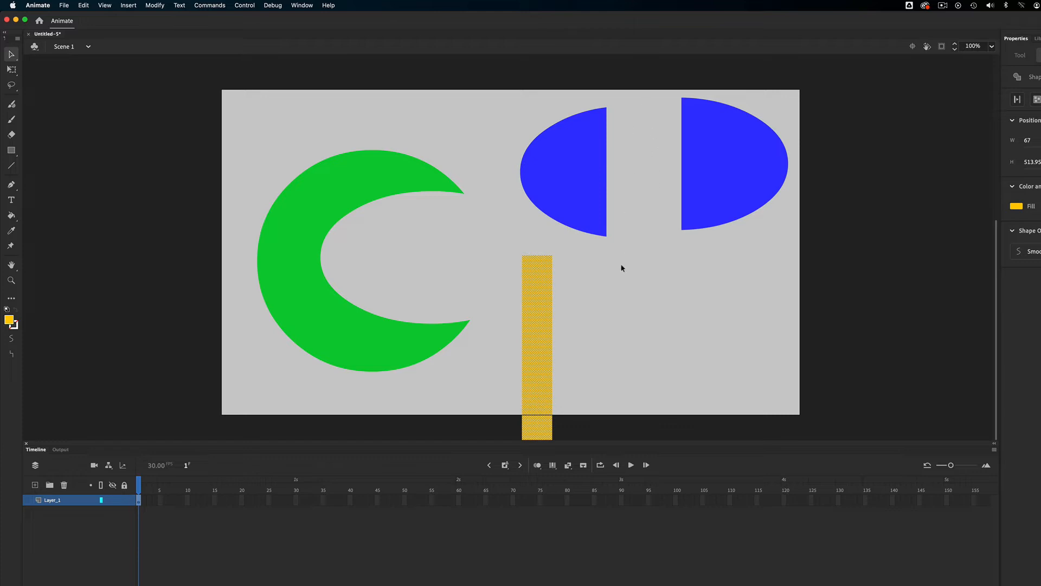
Step: Delete both blue halves, the yellow bar and the green crescent to empty the stage
click(579, 208)
key(Delete)
click(730, 190)
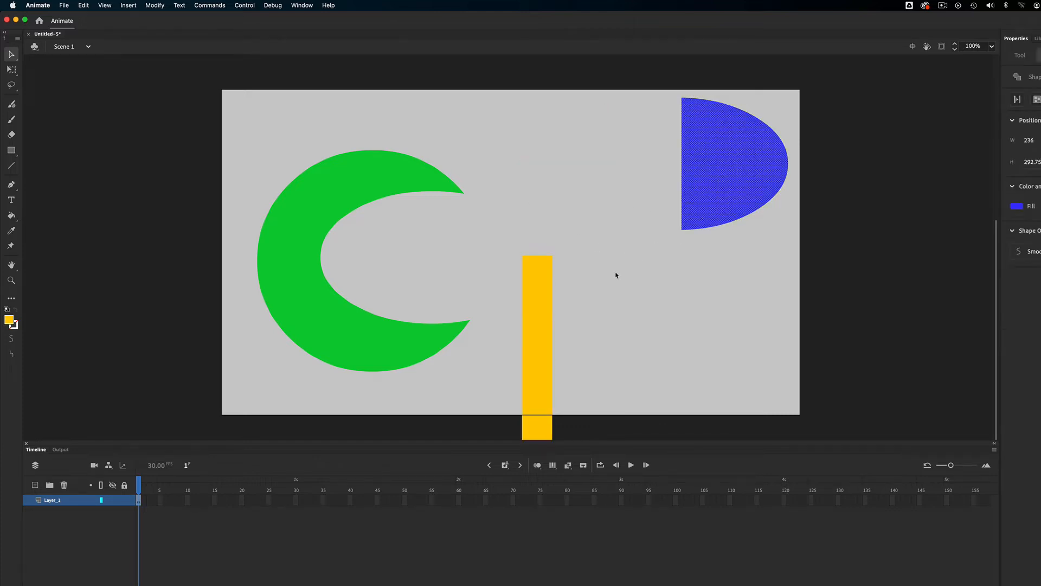
key(Delete)
click(540, 307)
key(Delete)
click(393, 346)
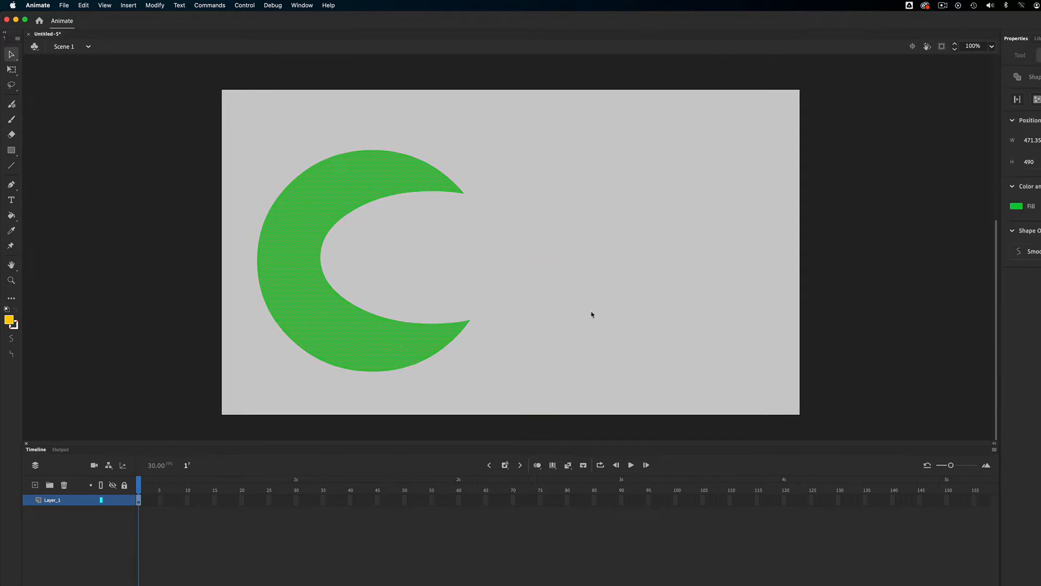
key(Delete)
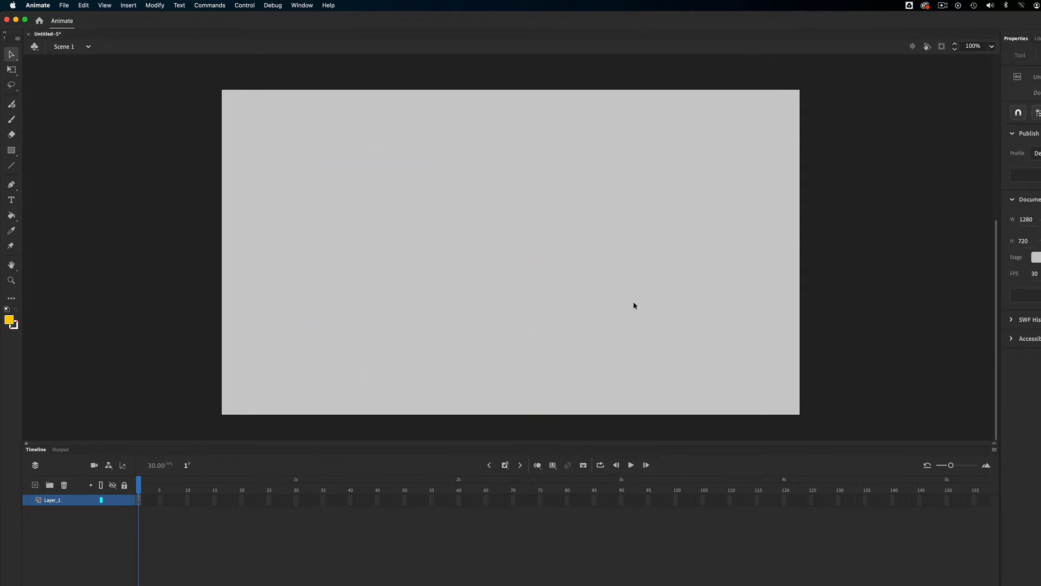
Step: Draw a large yellow rectangle without a stroke, slightly left of the stage's centre
click(12, 152)
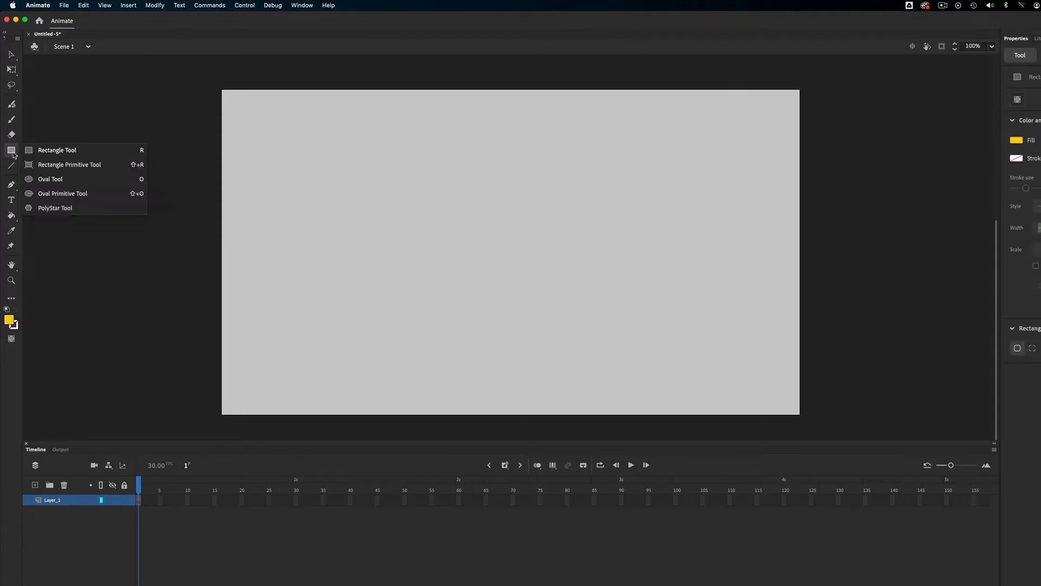
click(60, 150)
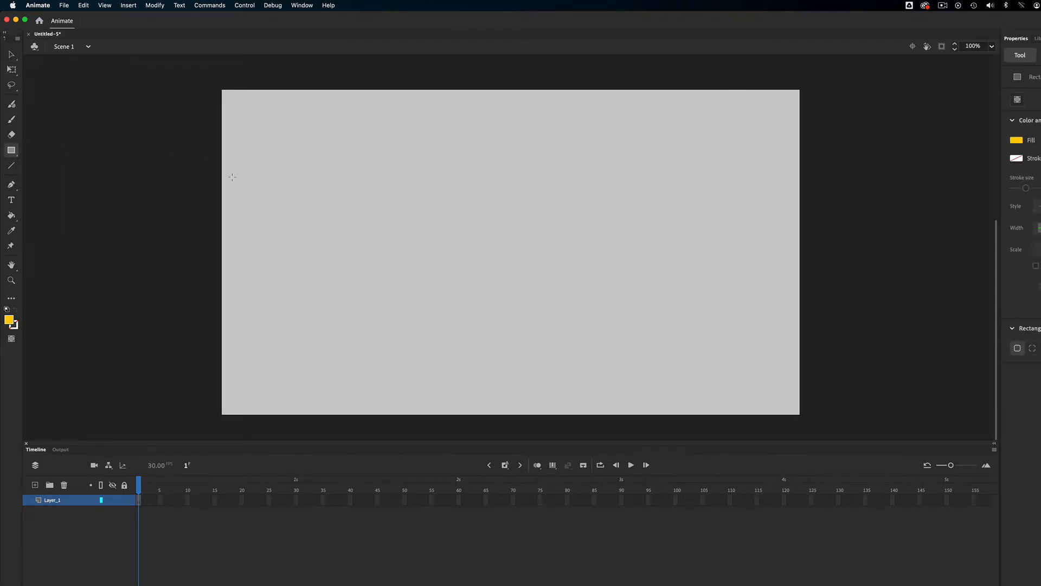
drag(302, 154, 393, 221)
drag(546, 357, 595, 361)
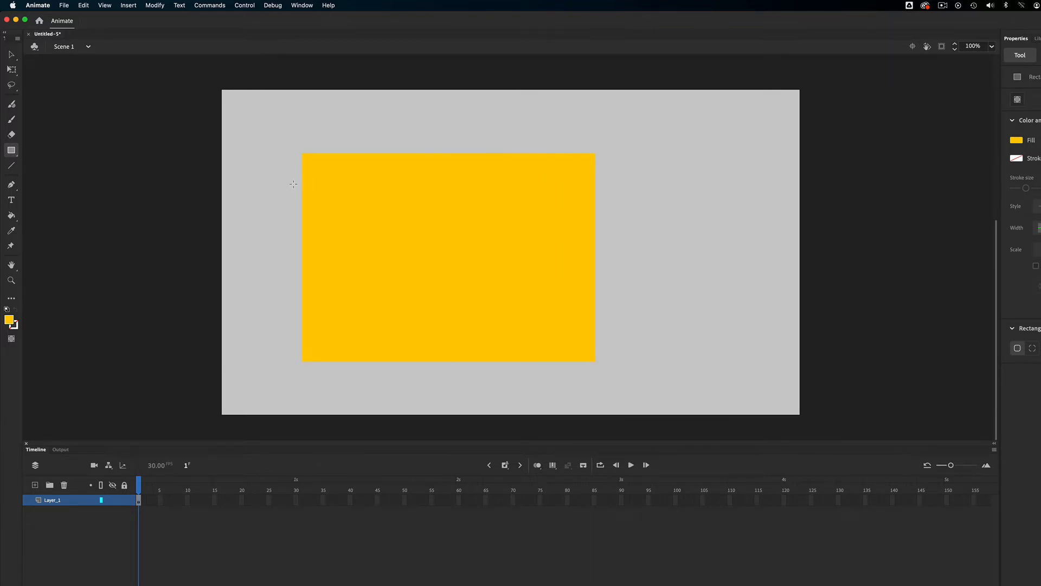
Step: Bend the yellow rectangle's straight upper edge down into a deep concave curve with the Selection tool
key(v)
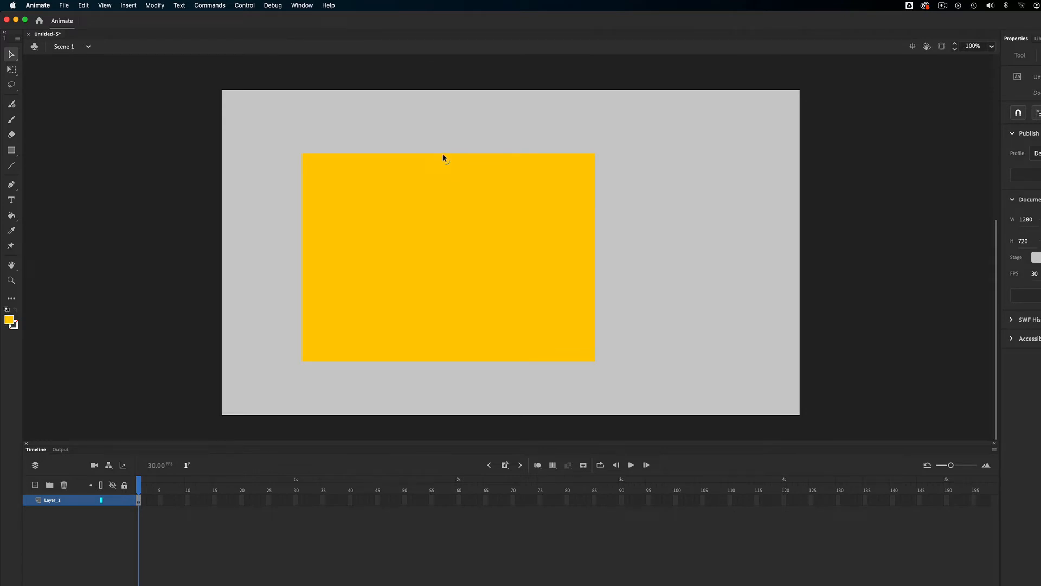
drag(443, 157, 440, 200)
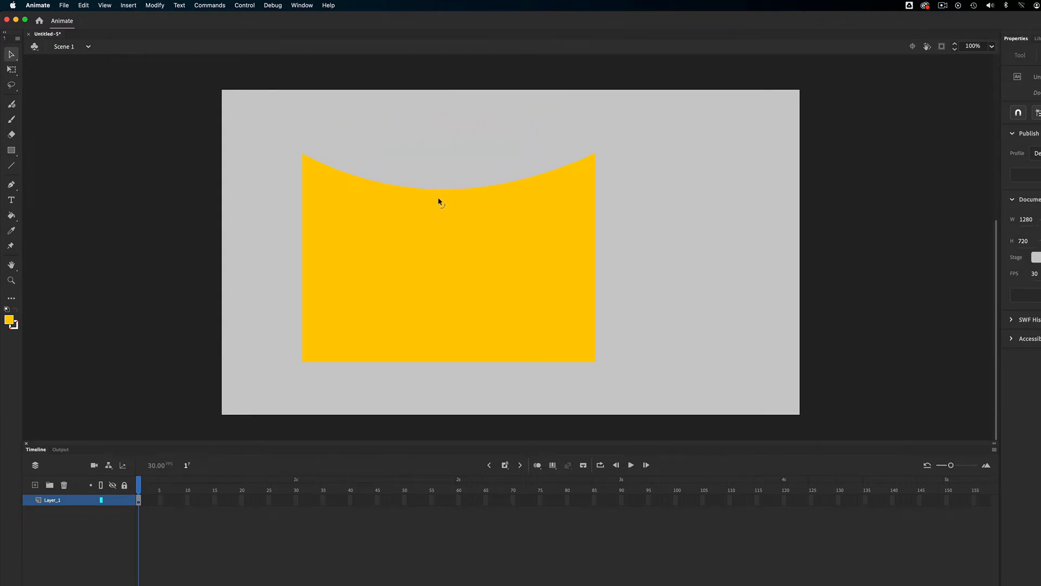
drag(442, 241, 442, 107)
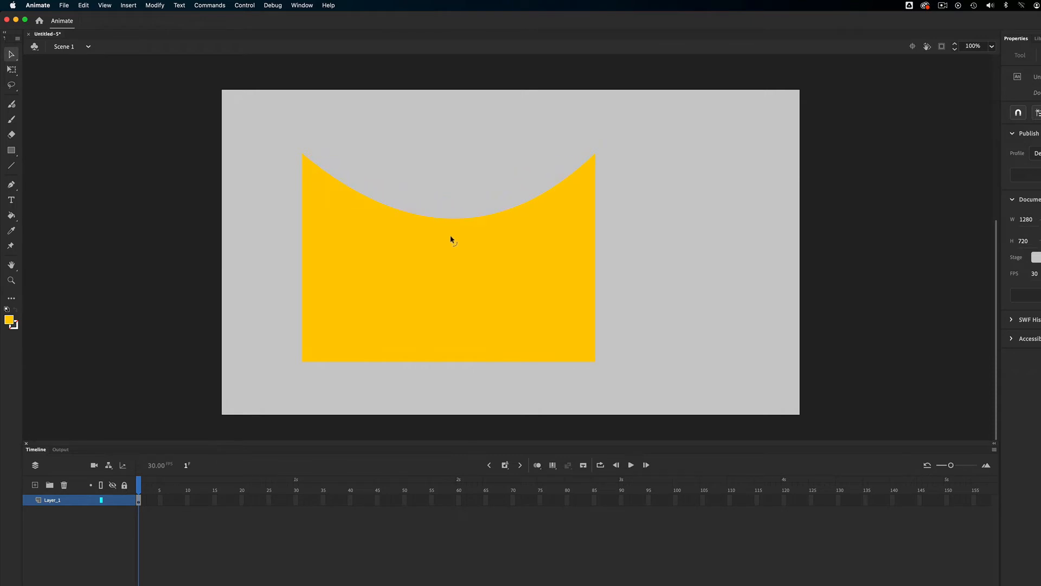
Step: Bend the yellow rectangle's four edges into shallow inward curves, leaving its corners as sharp points
drag(449, 235, 443, 195)
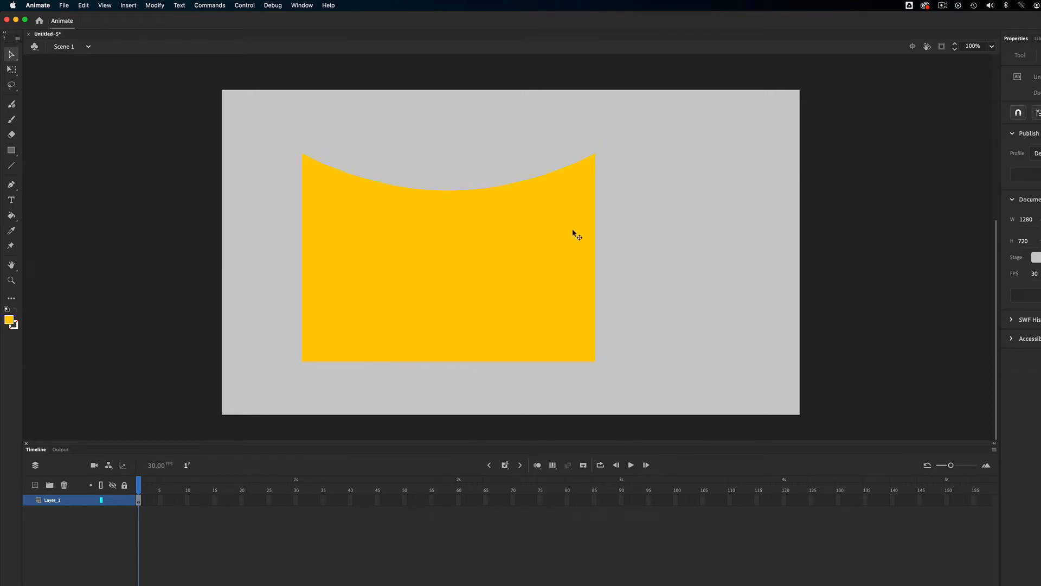
drag(594, 244, 573, 246)
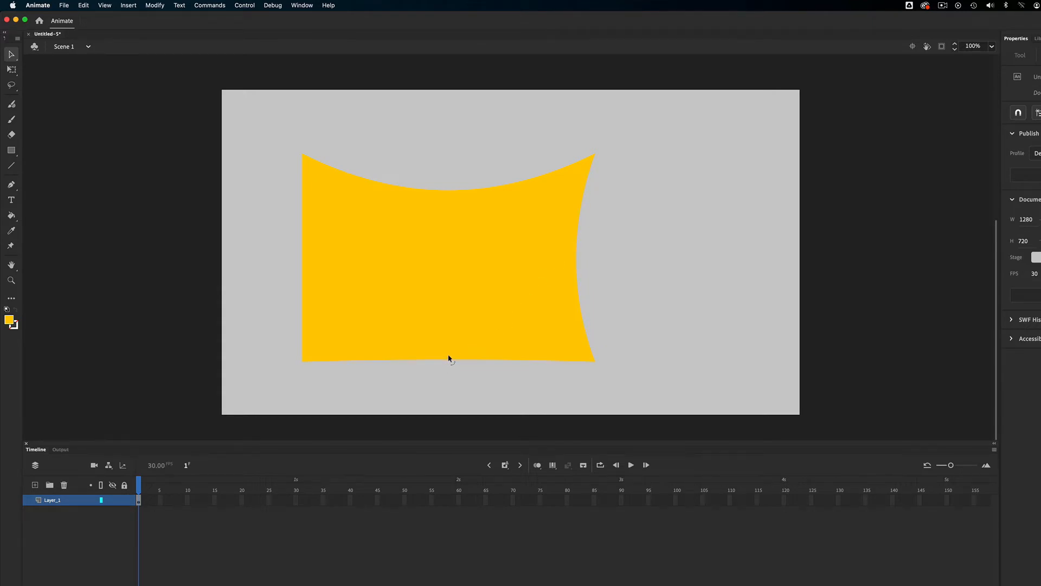
drag(441, 339, 439, 333)
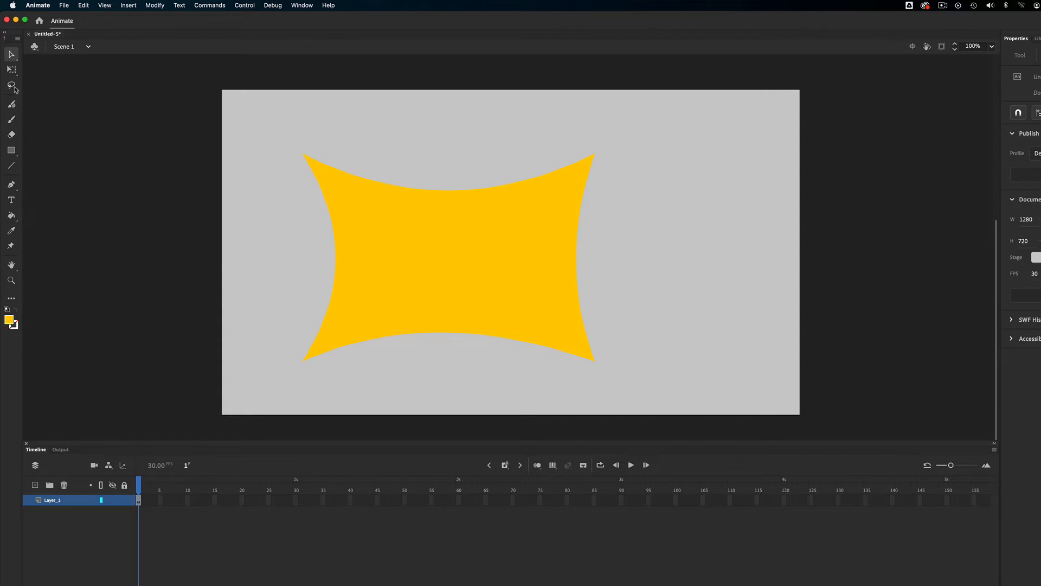
Step: Draw a red #CC3300 oval without a stroke beside the yellow shape, in the stage's upper right area
click(11, 150)
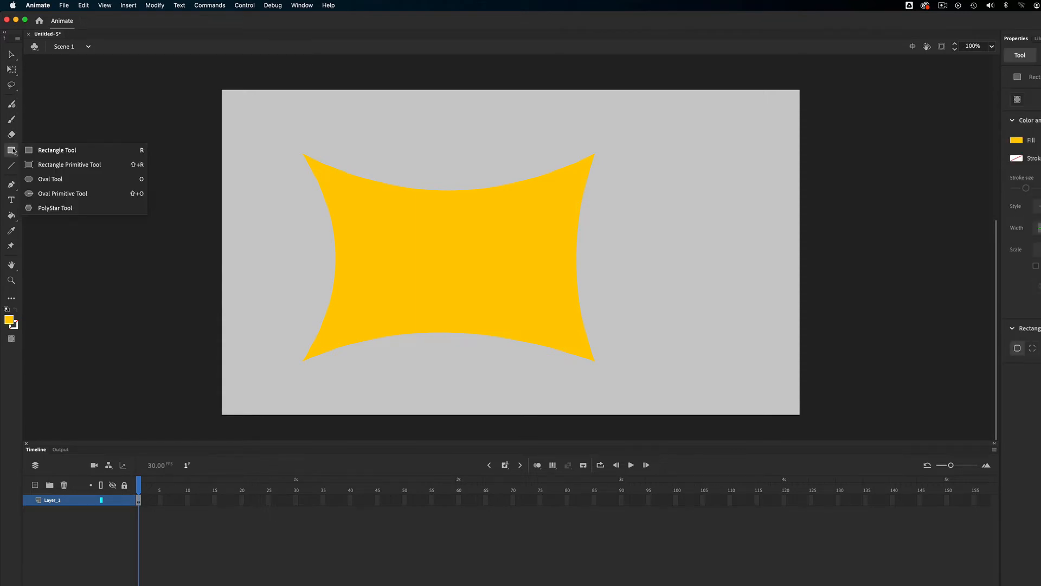
click(47, 179)
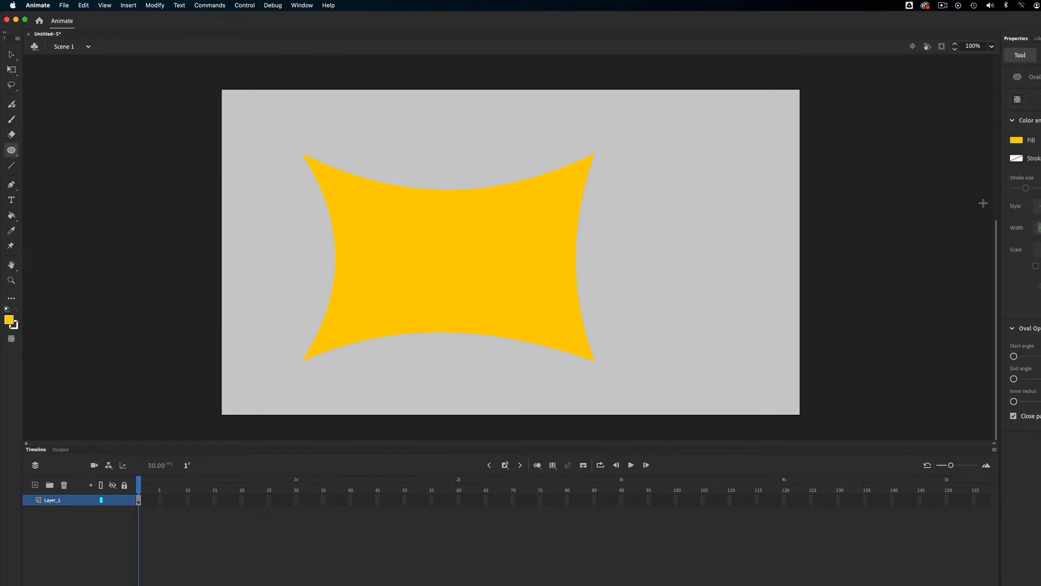
click(1016, 140)
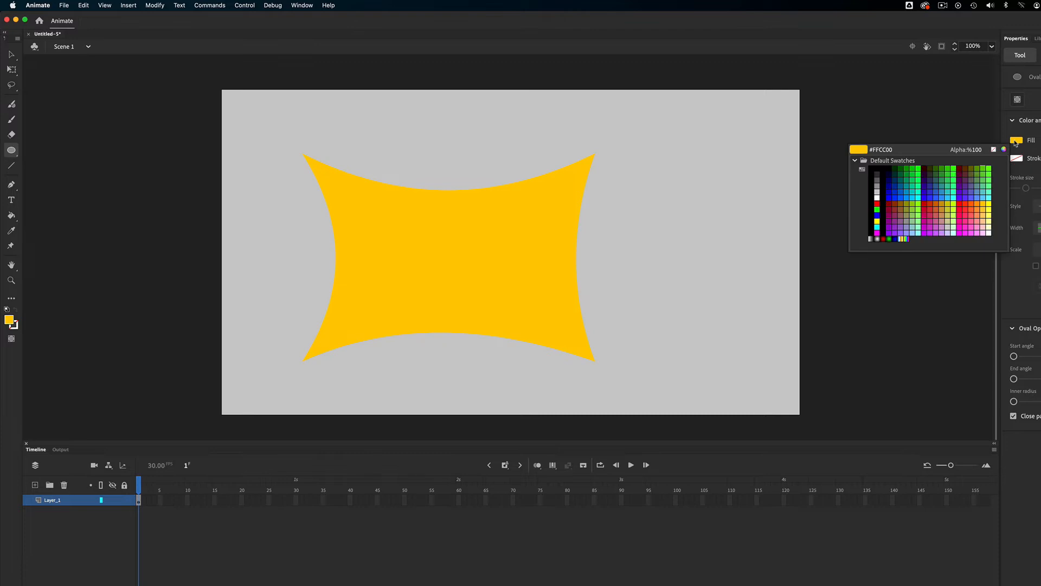
click(930, 204)
drag(616, 140, 776, 279)
Step: Reshape the red oval into an irregular rounded blob by pulling its edges outward with the Selection tool
key(v)
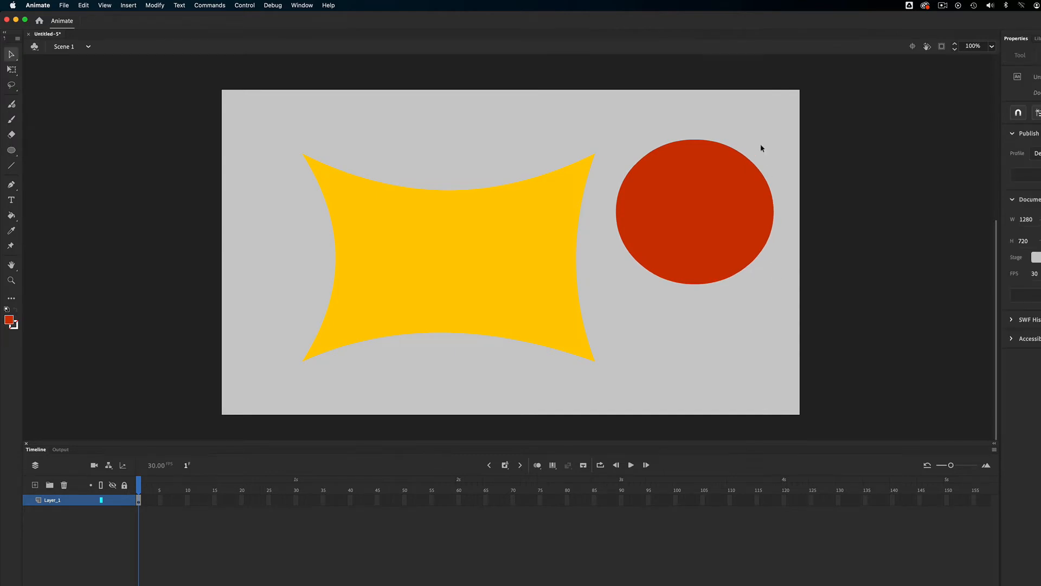
drag(742, 153, 781, 107)
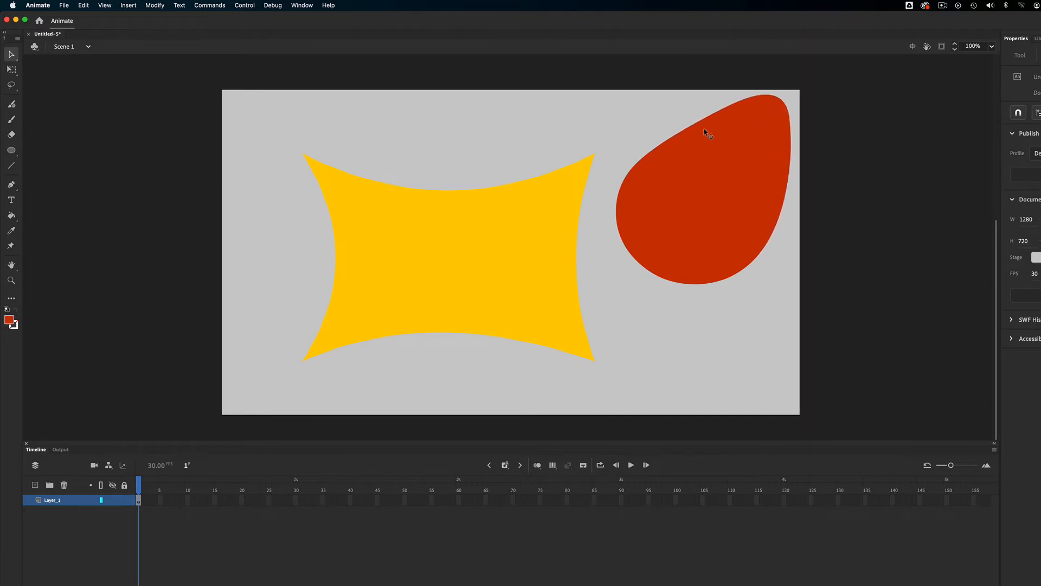
drag(693, 128, 679, 119)
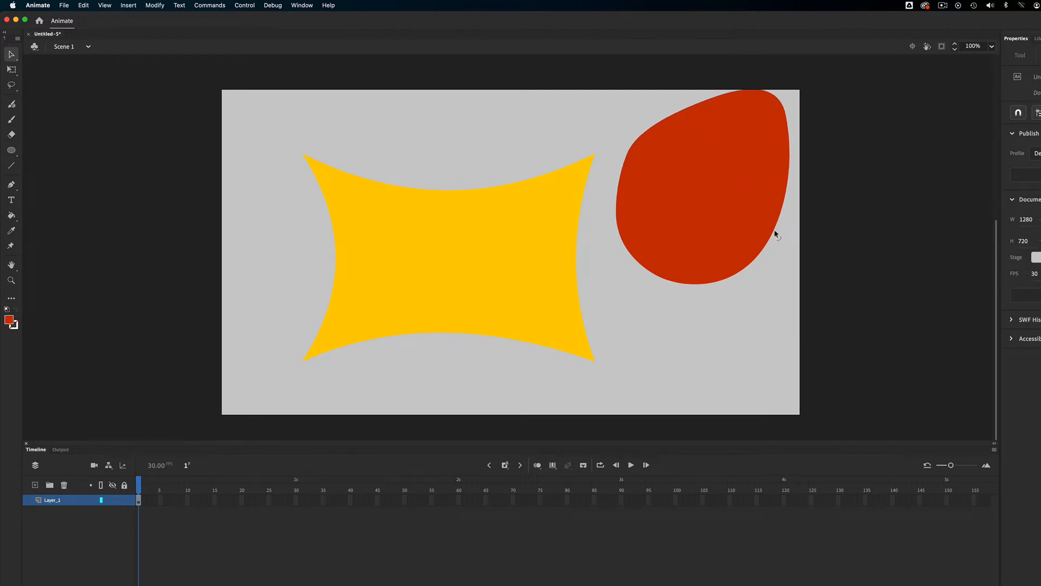
mouse_move(774, 234)
mouse_down()
mouse_move(685, 187)
mouse_move(777, 230)
mouse_up()
drag(651, 281, 627, 313)
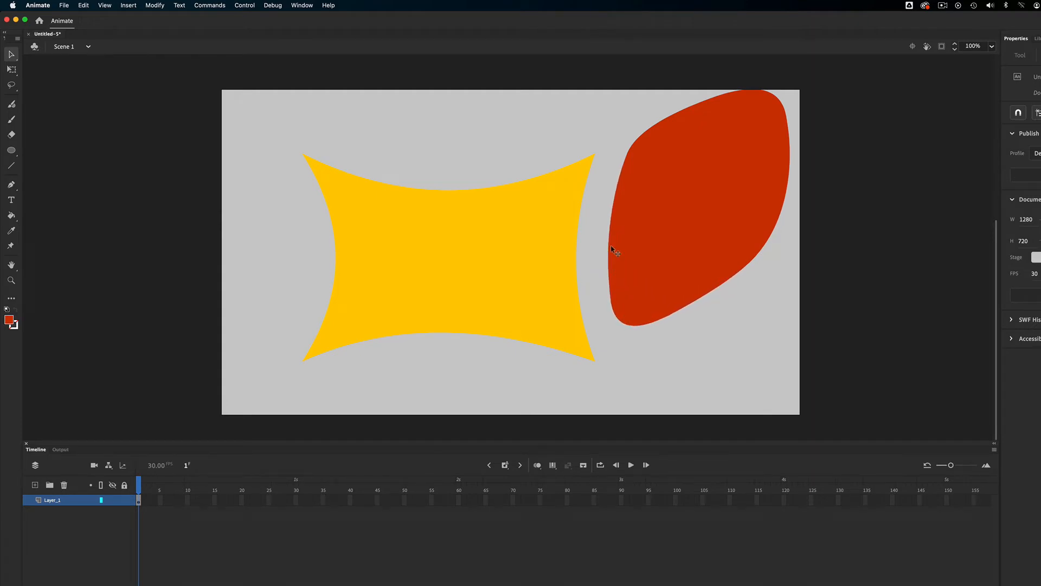
drag(608, 249, 594, 251)
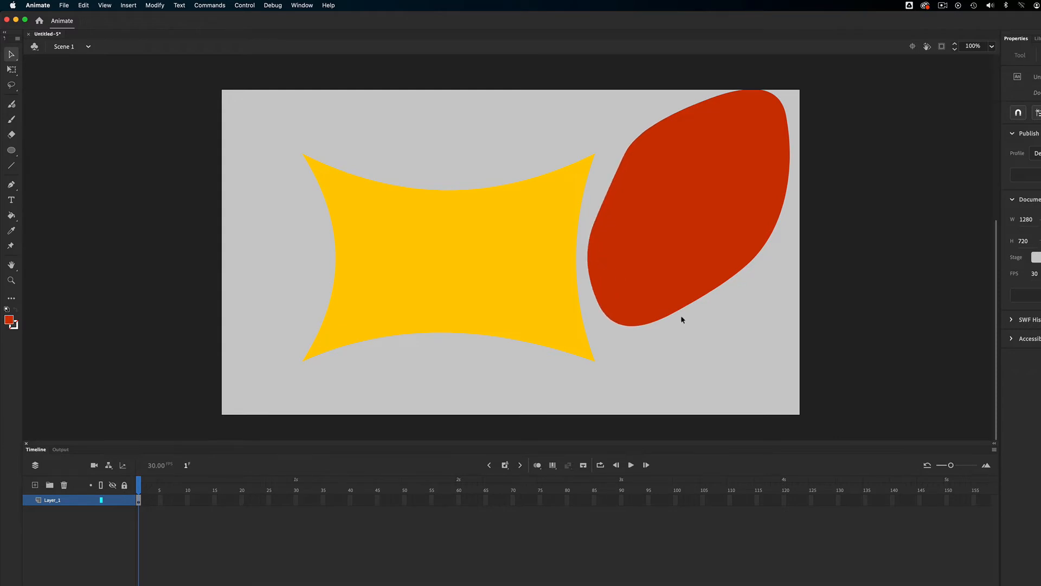
drag(680, 316, 691, 337)
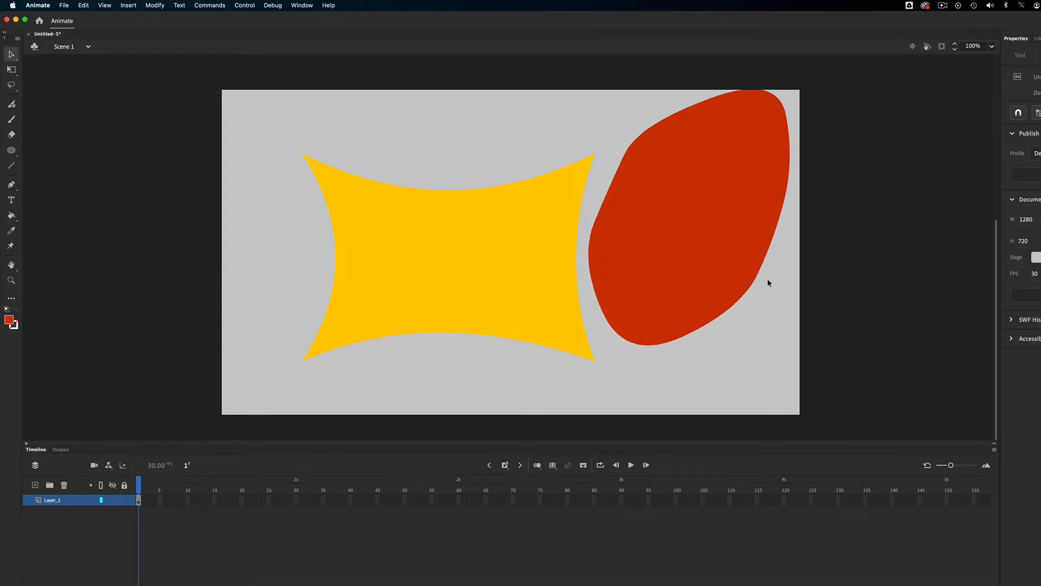
drag(758, 279, 764, 298)
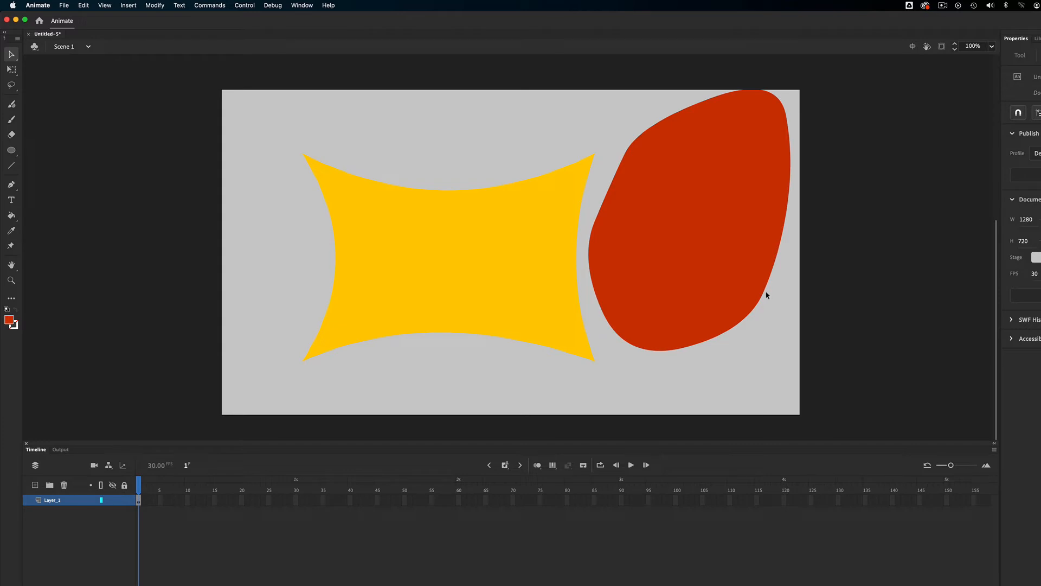
Step: Delete the red blob and the yellow shape to empty the stage
drag(733, 245, 727, 248)
key(Delete)
click(502, 267)
key(Delete)
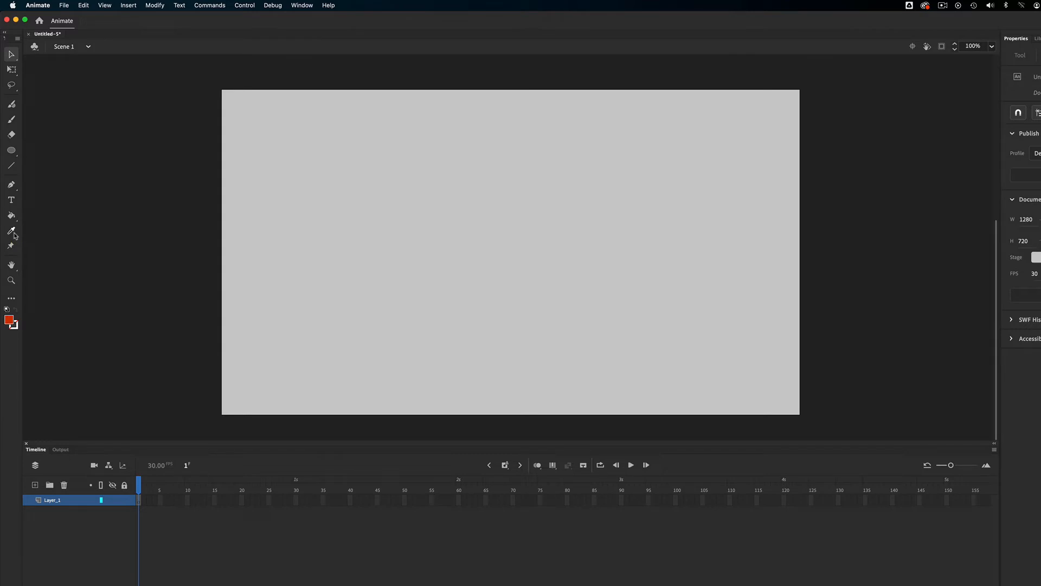
Step: Draw a red oval about 360 by 340 px without a stroke in the stage's upper left area
click(12, 151)
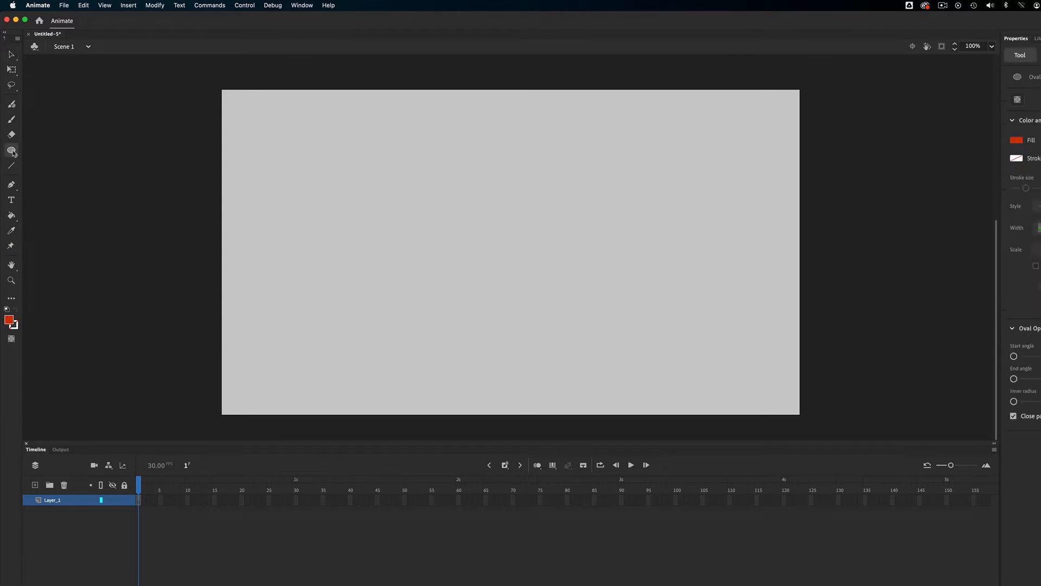
click(13, 151)
click(61, 178)
drag(253, 126, 417, 281)
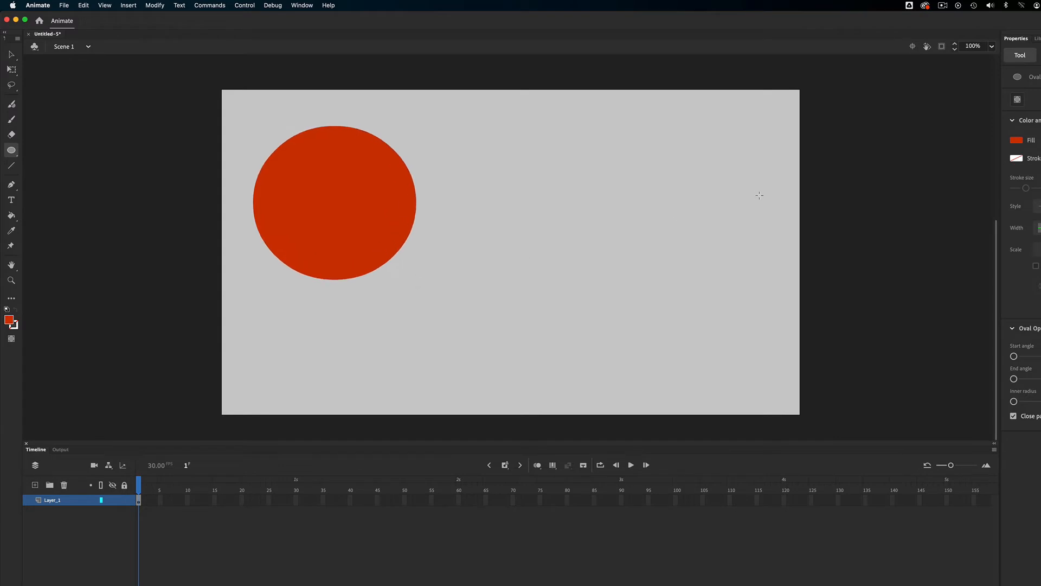
Step: Set the fill to turquoise and draw a larger oval to the right of the red one
click(1016, 140)
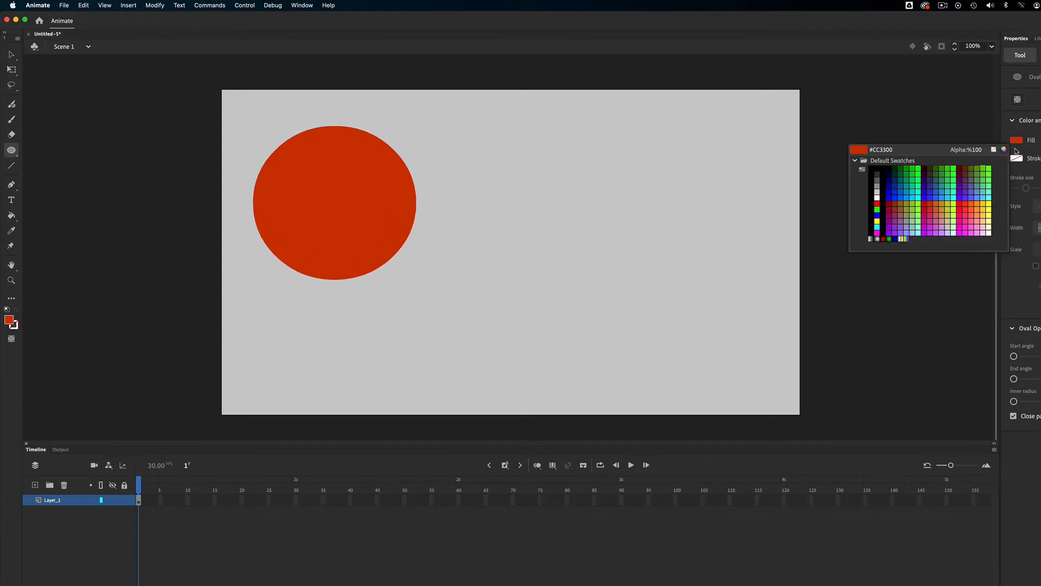
click(950, 190)
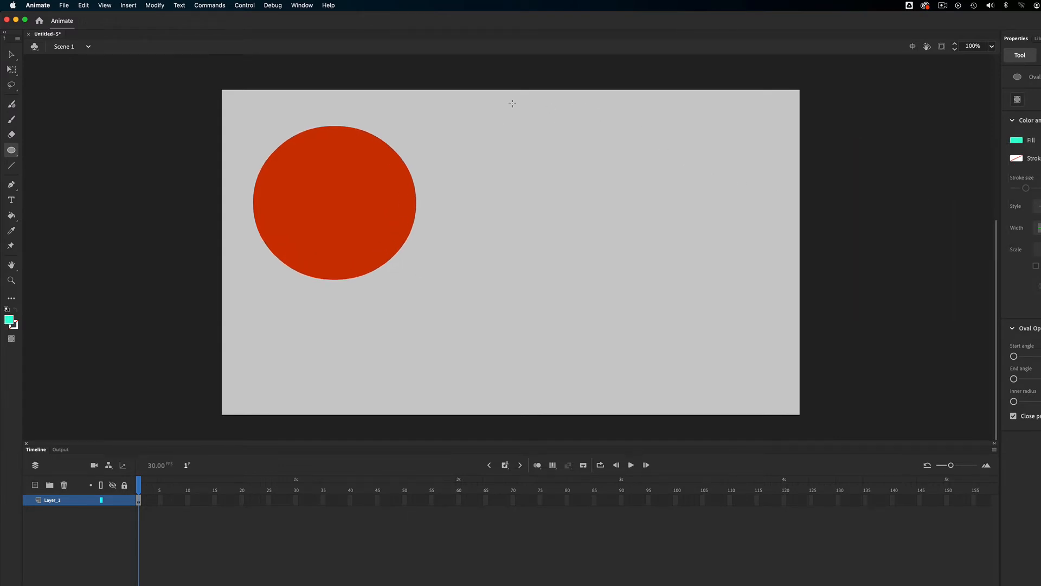
drag(464, 105, 708, 302)
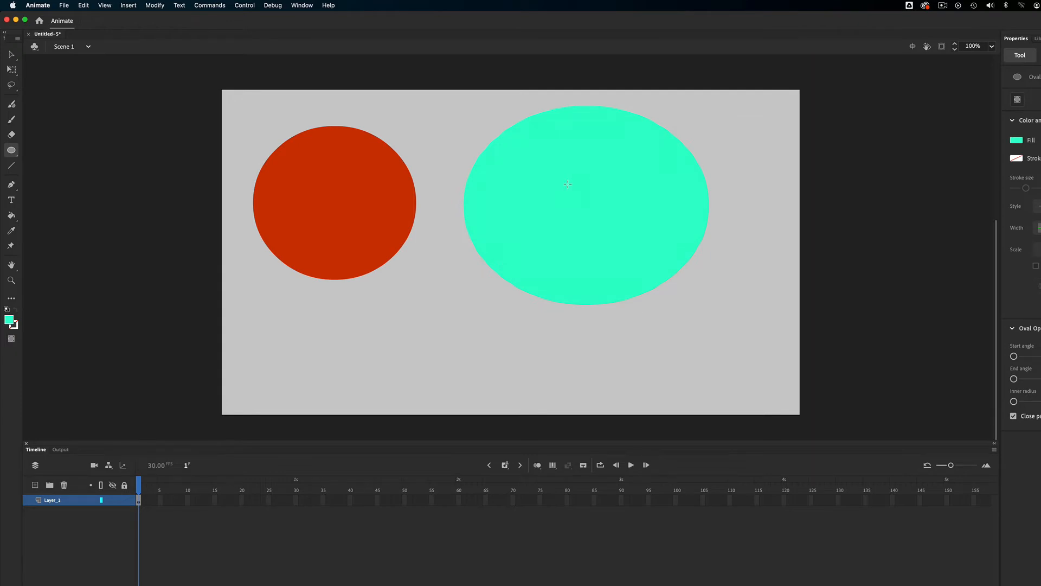
Step: Recolour the red oval by sampling the larger oval's turquoise with the Eyedropper, and deselect it
key(v)
click(370, 243)
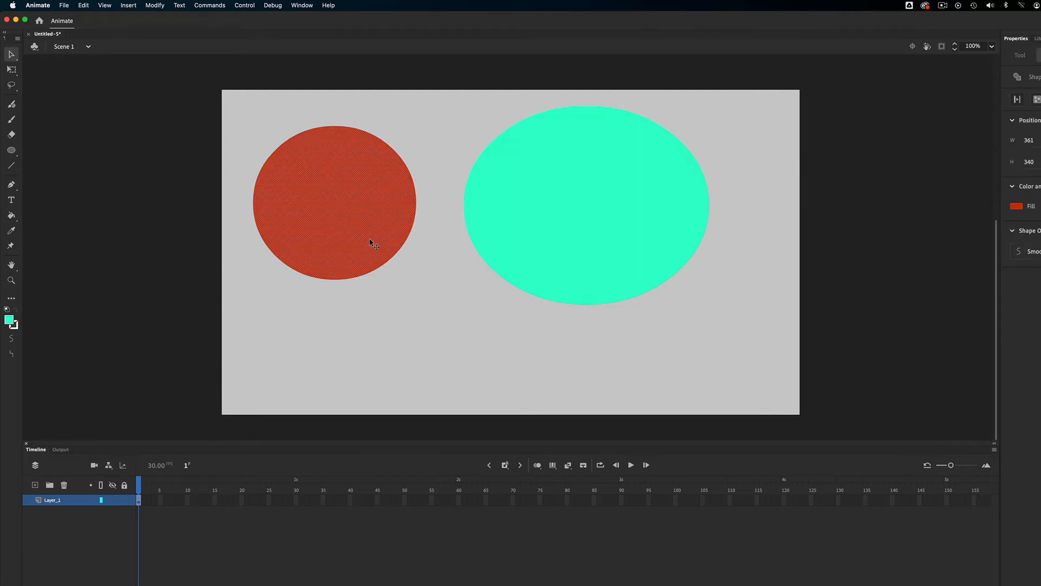
key(i)
click(589, 193)
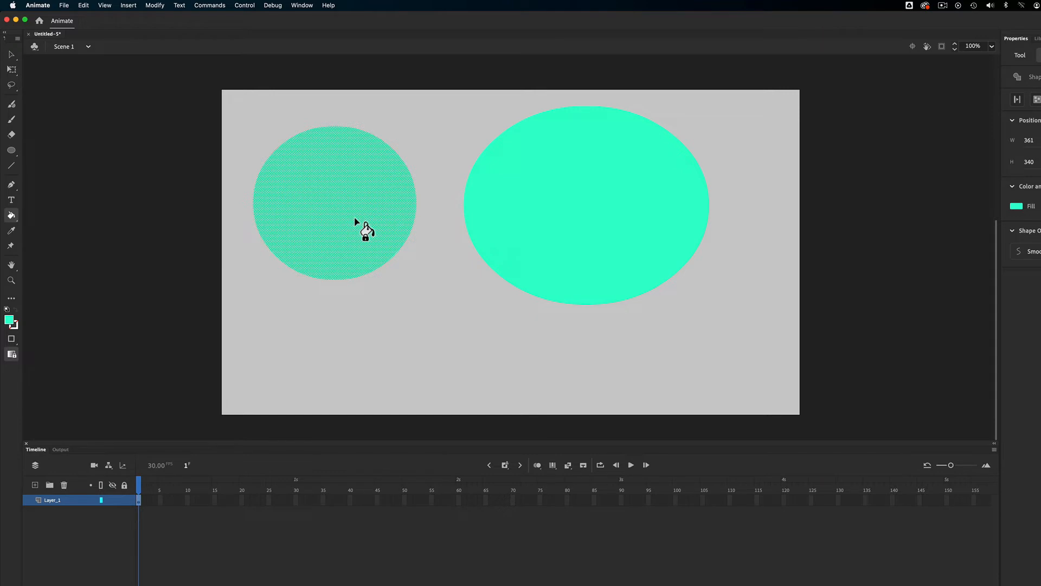
key(v)
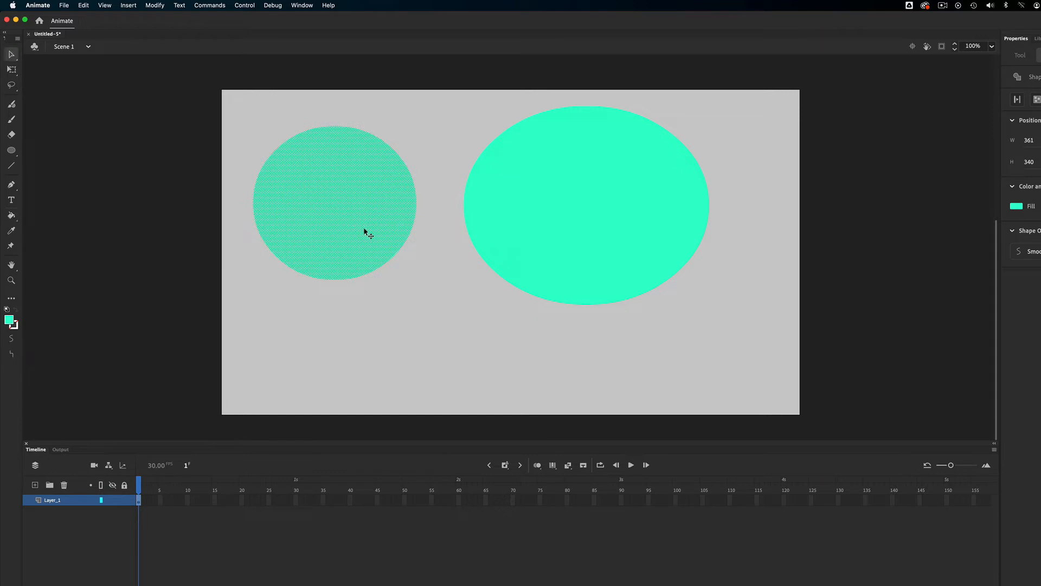
click(418, 319)
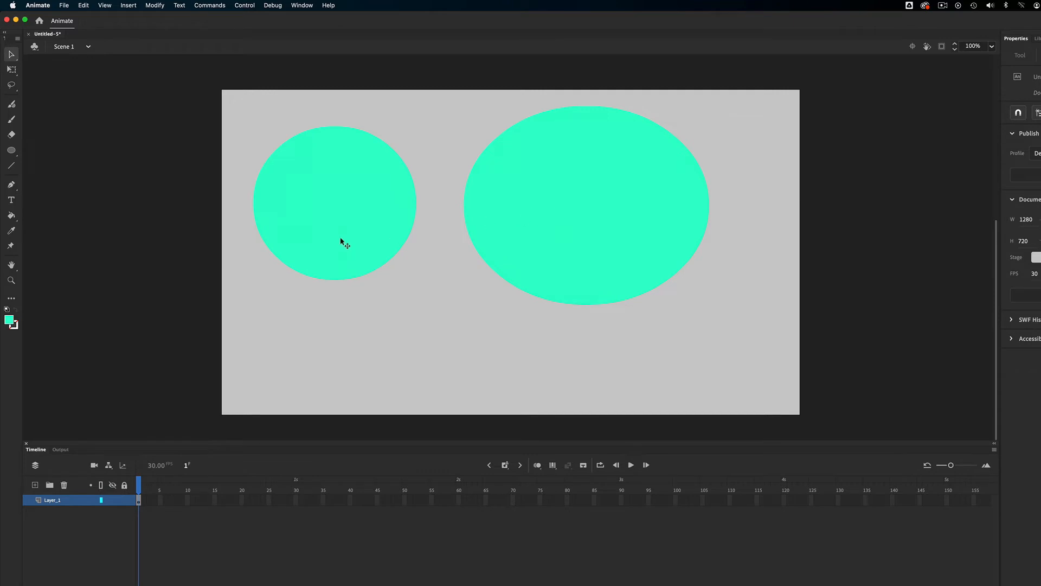
Step: Draw a closed four-sided outline with a thick black stroke below the two ovals using the Pen tool
click(14, 219)
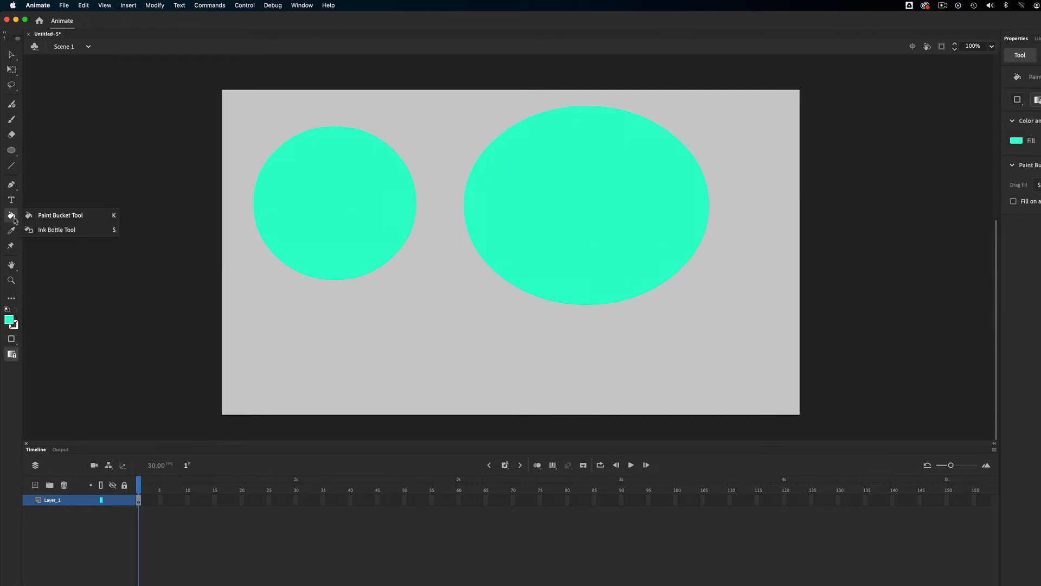
click(47, 218)
click(11, 186)
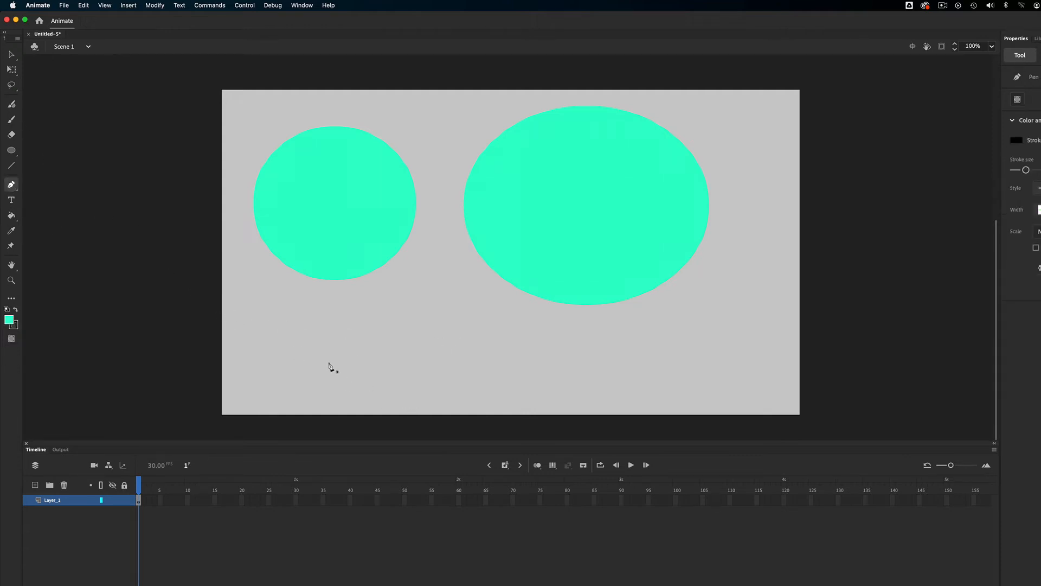
click(443, 288)
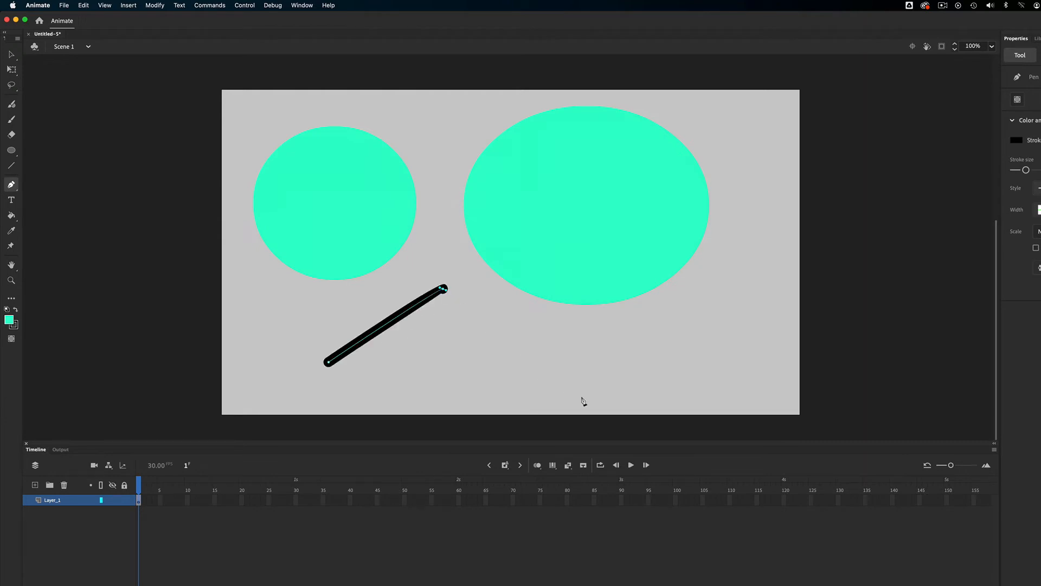
click(586, 369)
click(436, 389)
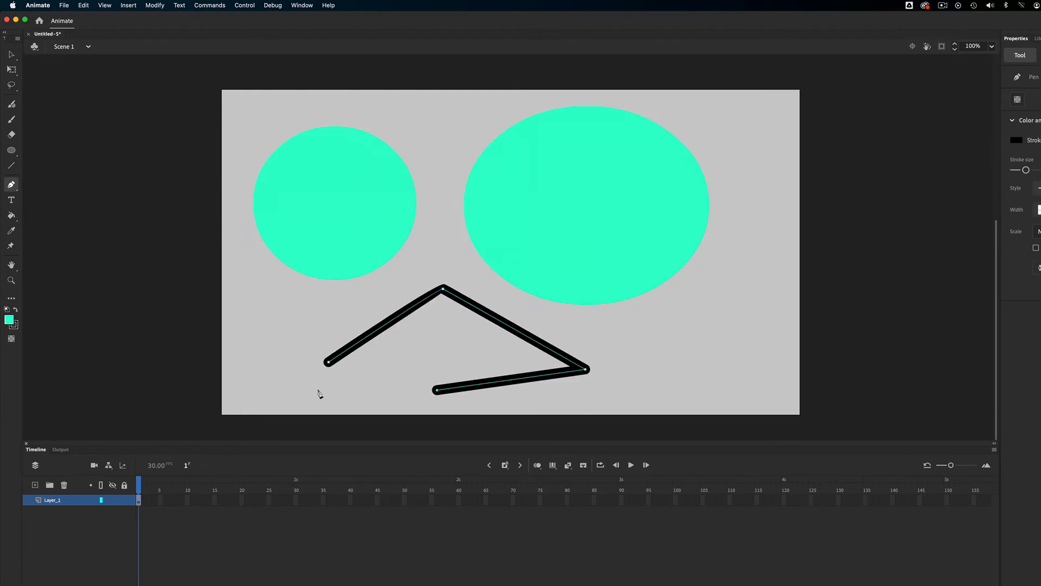
click(329, 364)
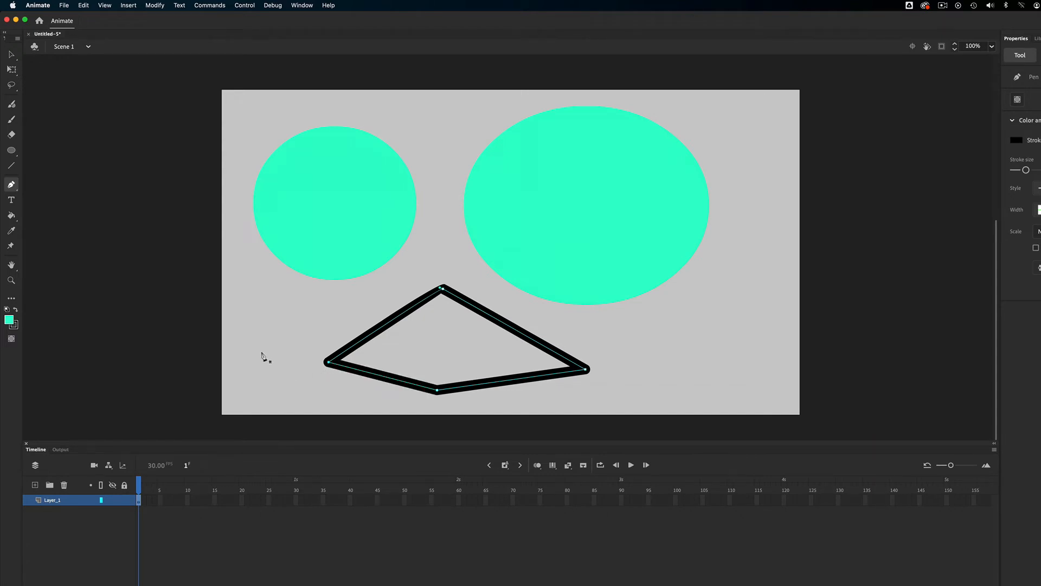
Step: Fill the four-sided outline with turquoise using the Paint Bucket tool
click(11, 215)
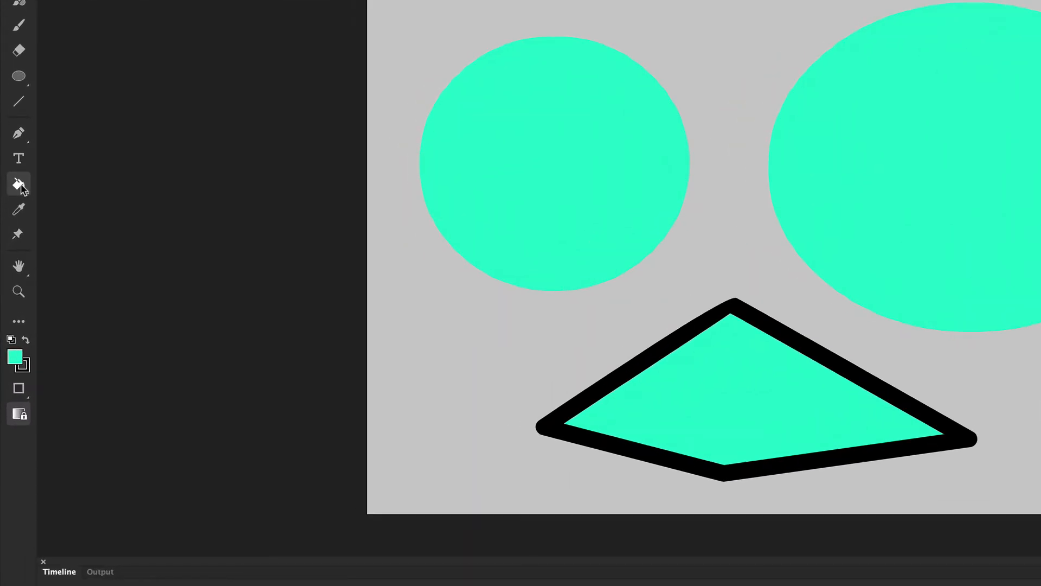
click(11, 216)
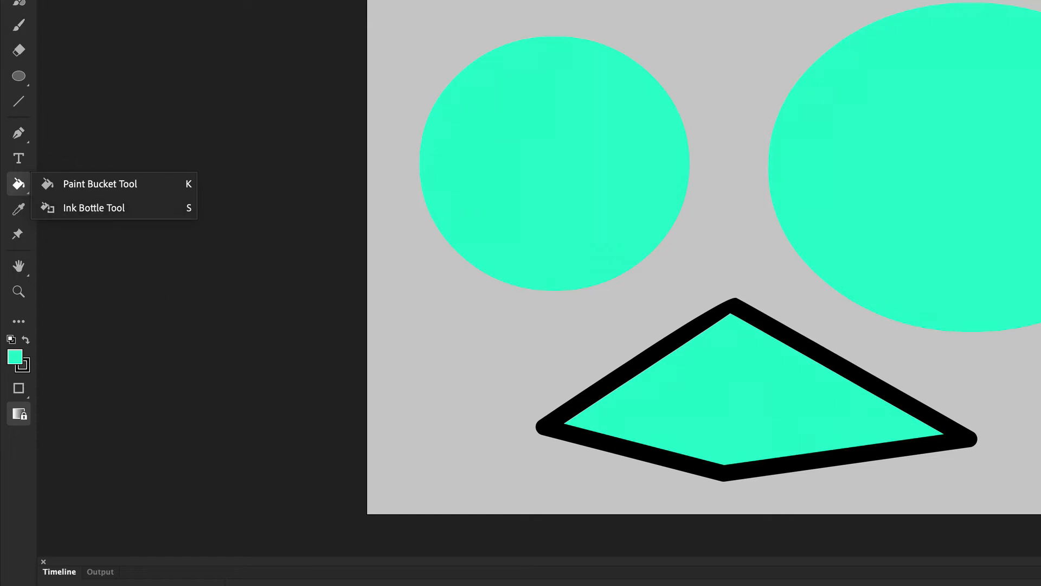
key(v)
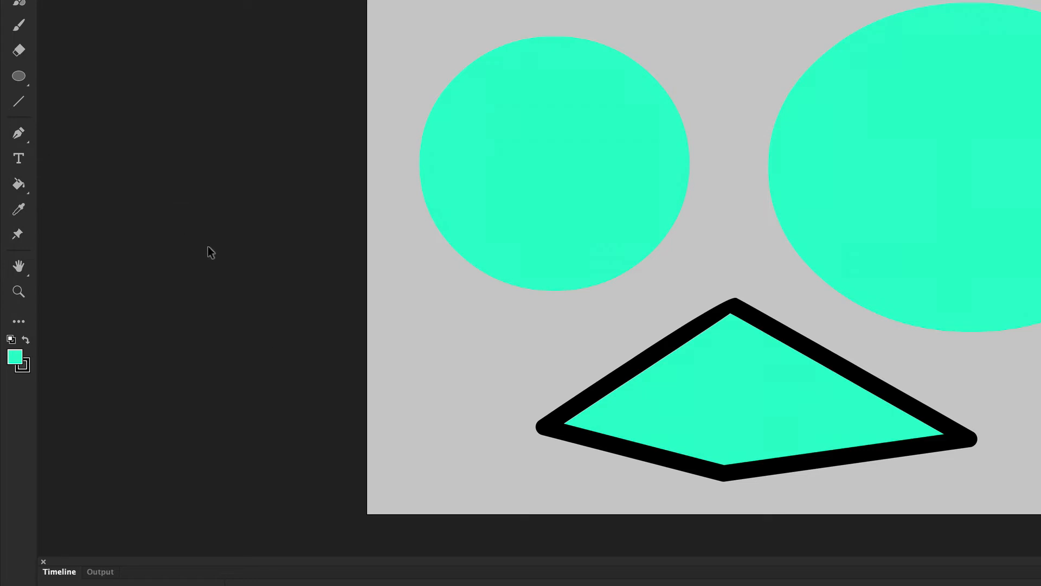
Step: Set the fill colour to white and add thick black outlines to both turquoise ovals with the Ink Bottle tool
key(d)
drag(411, 353, 478, 437)
click(22, 185)
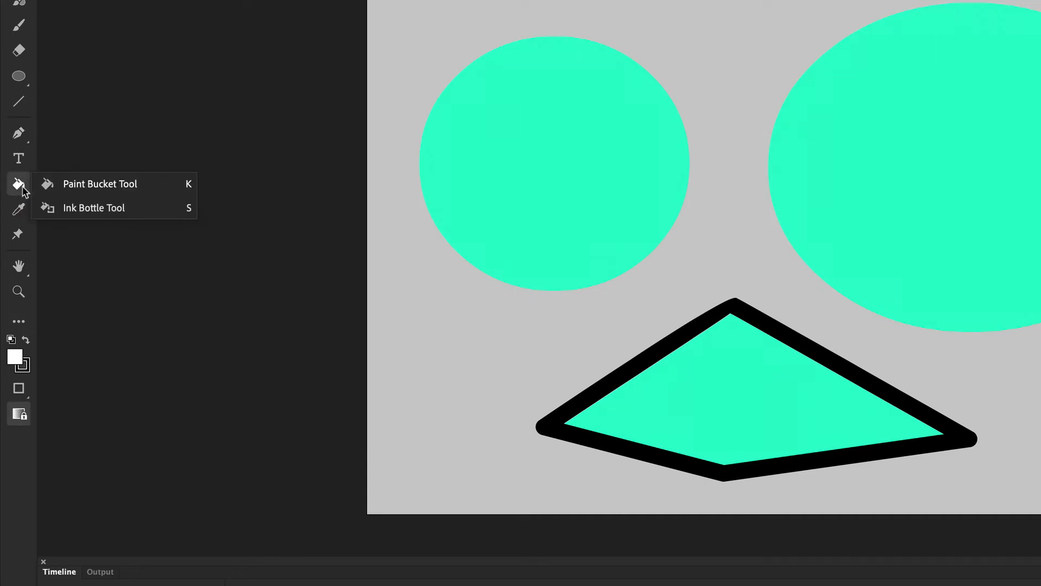
click(91, 208)
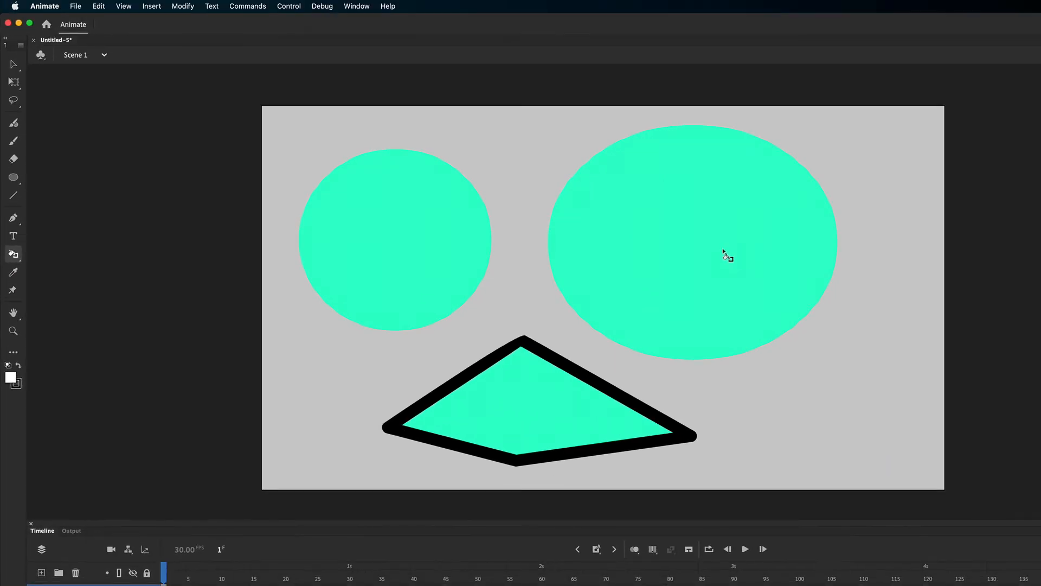
click(724, 253)
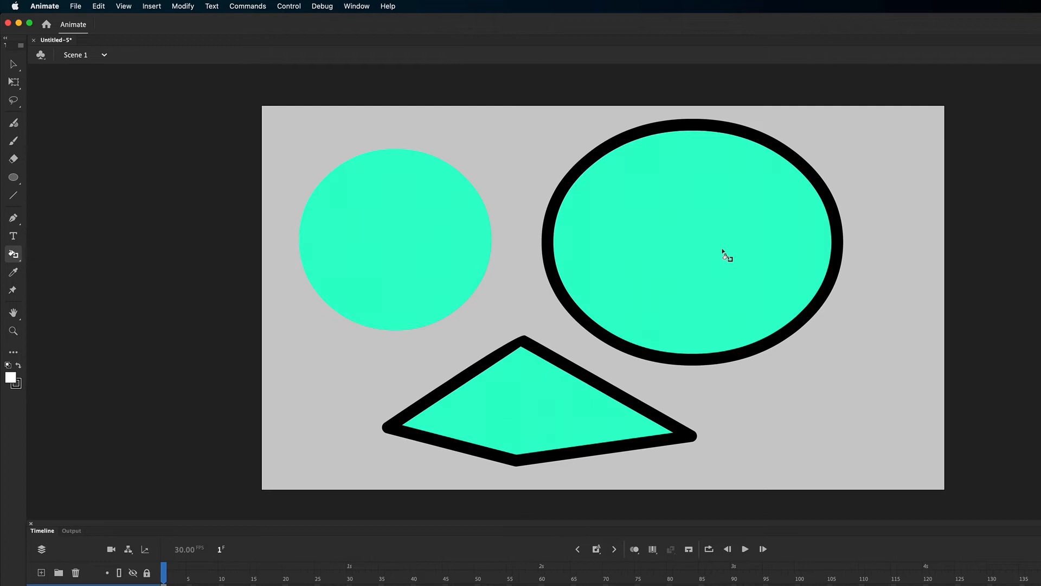
click(388, 252)
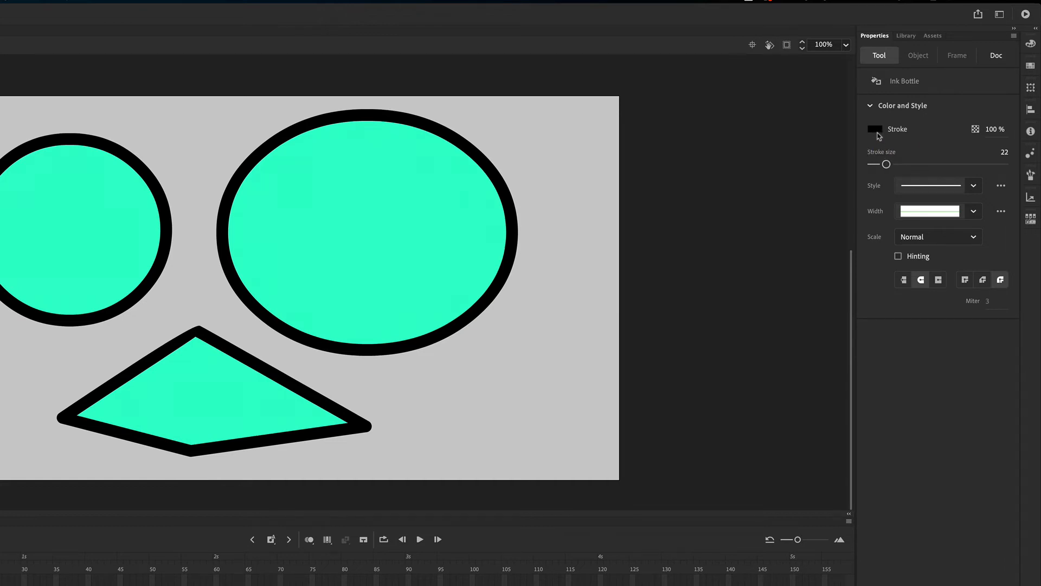
Step: Recolour the larger oval's outline red (#FF0000) with the Ink Bottle tool
click(874, 129)
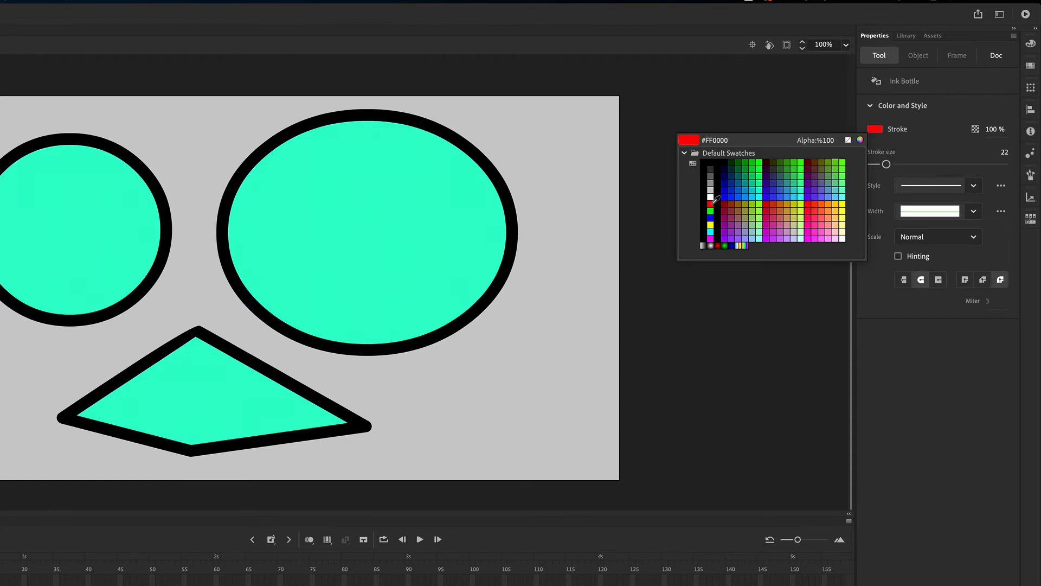
click(711, 204)
click(428, 218)
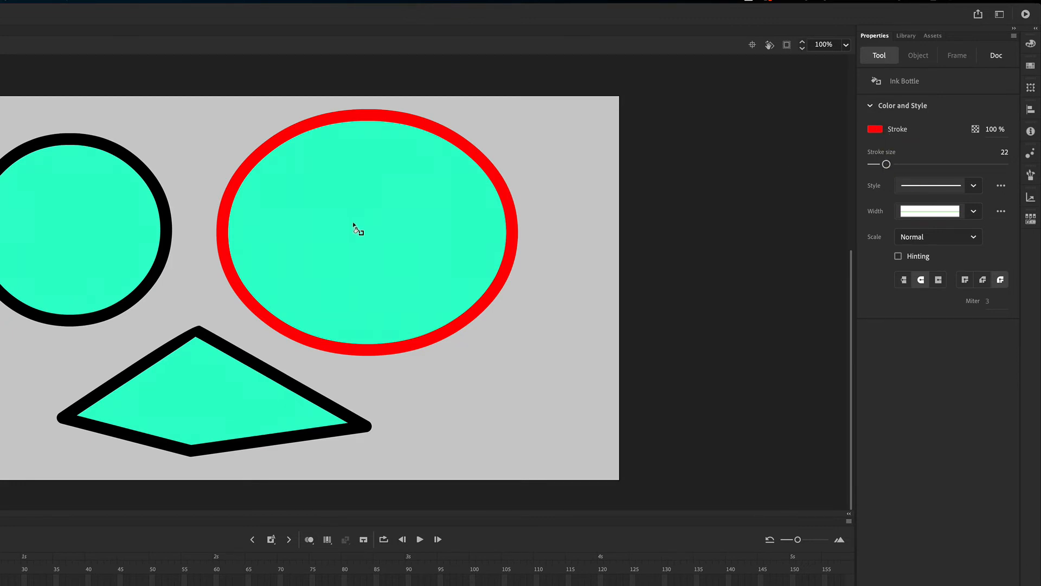
Step: Recolour the outlines of the smaller oval and the four-sided shape blue (#0000FF) with the Ink Bottle tool
click(874, 129)
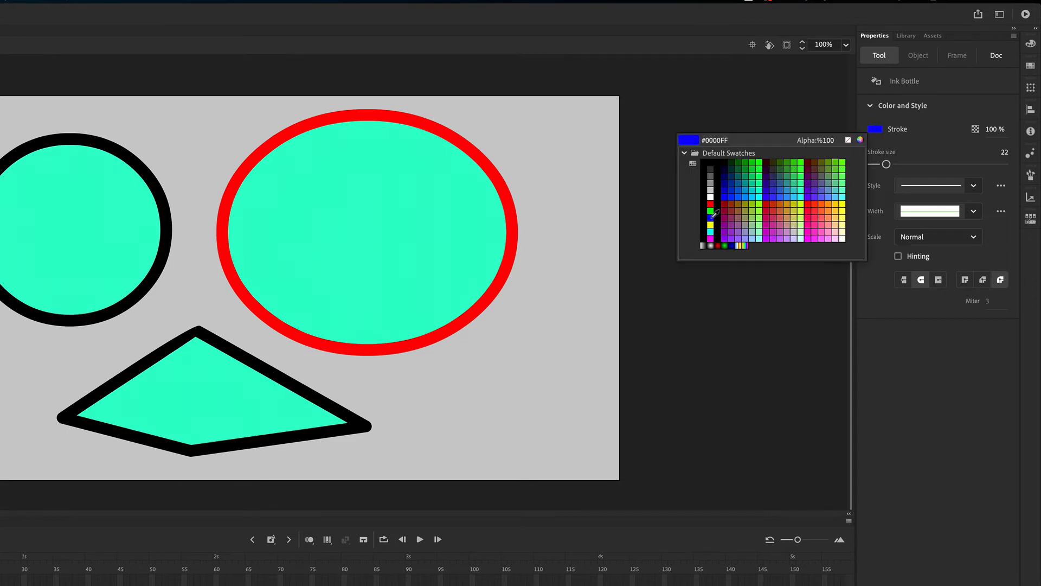
click(711, 217)
click(57, 220)
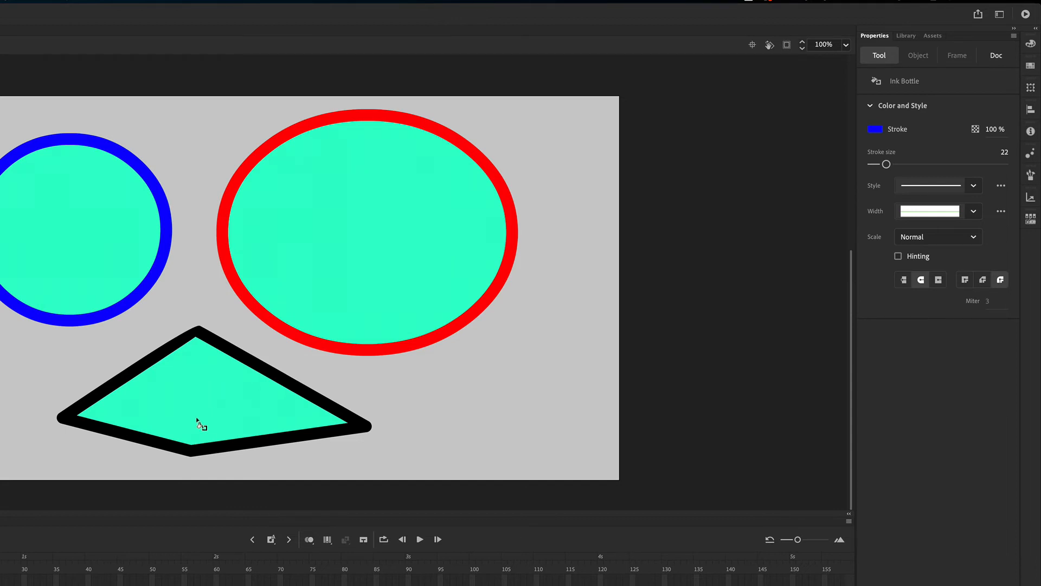
click(187, 401)
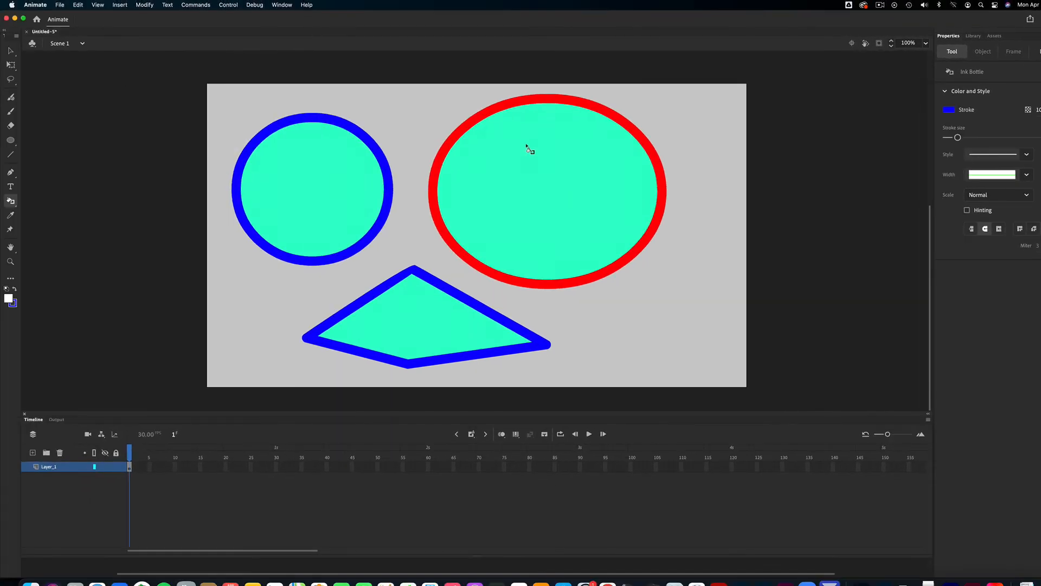
Step: Select both ovals and the four-sided shape together and delete them from the stage
key(v)
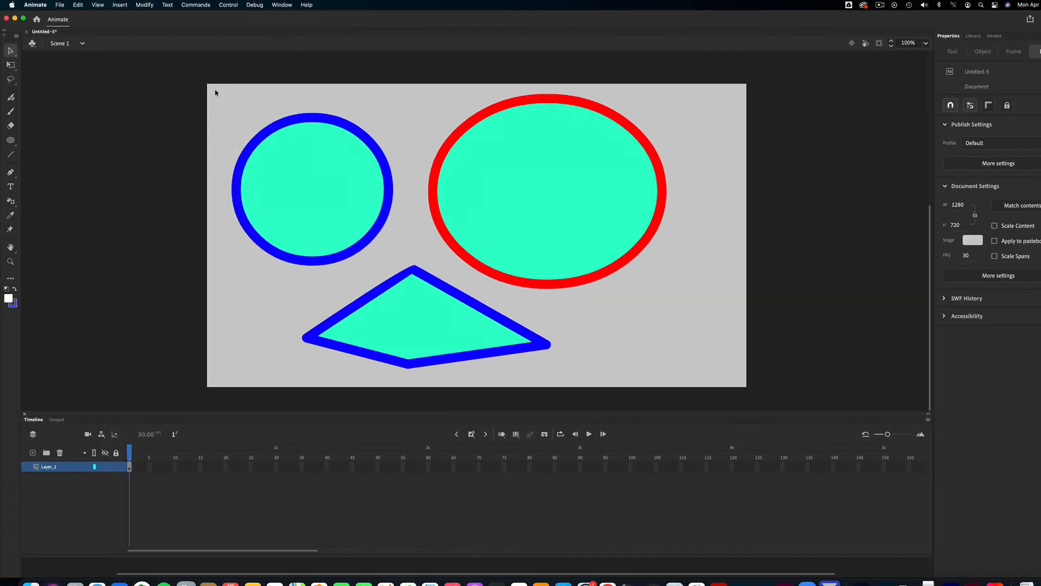
mouse_move(209, 83)
mouse_down()
mouse_move(594, 340)
mouse_move(686, 378)
mouse_up()
key(Delete)
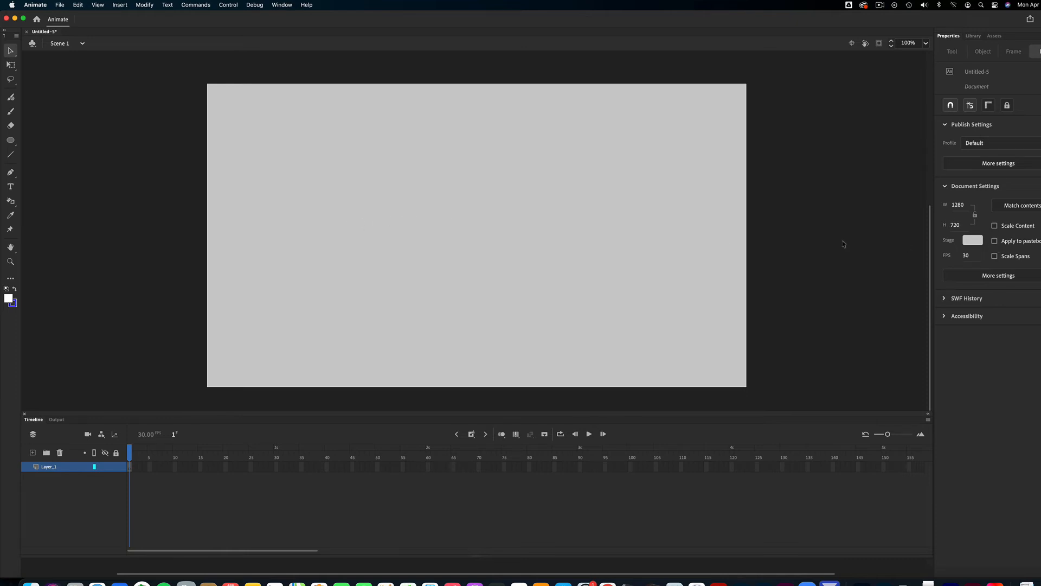
Step: Draw a dark grey circle about 221 px wide with no stroke near the stage's upper centre
key(o)
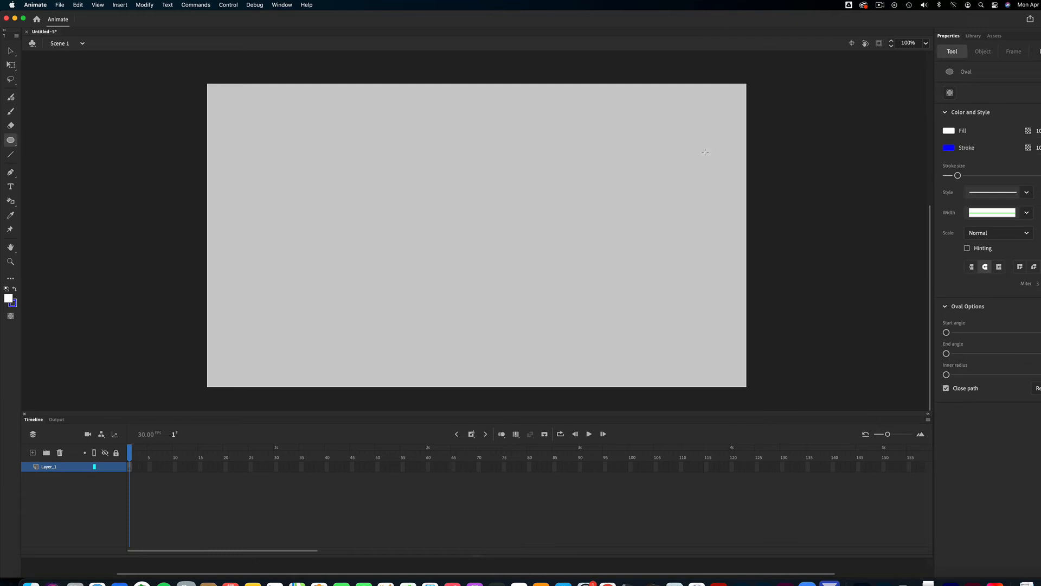
click(950, 148)
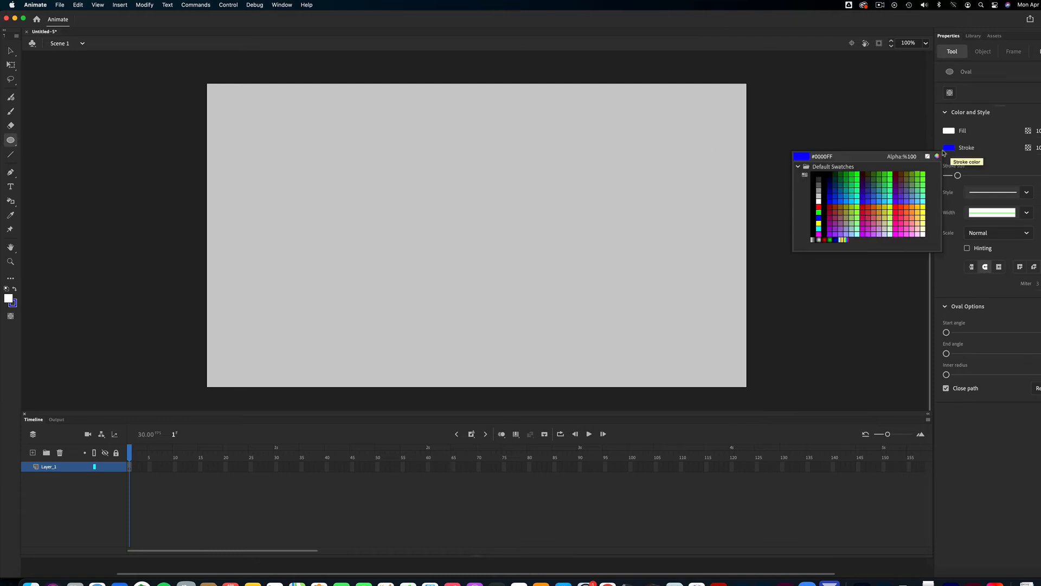
click(928, 158)
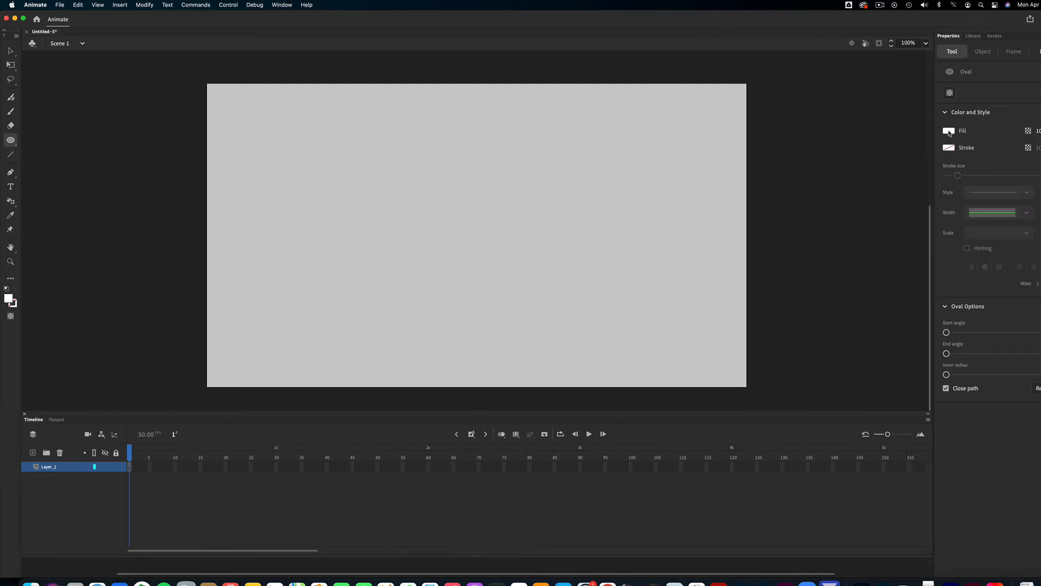
click(950, 132)
click(820, 172)
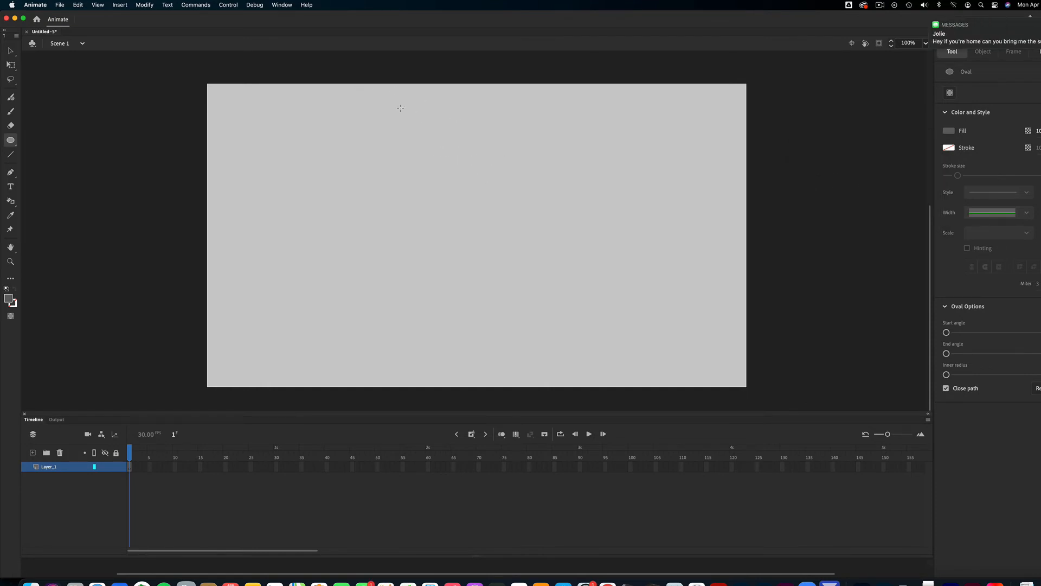
mouse_move(400, 102)
mouse_down()
mouse_move(495, 184)
mouse_move(493, 194)
mouse_up()
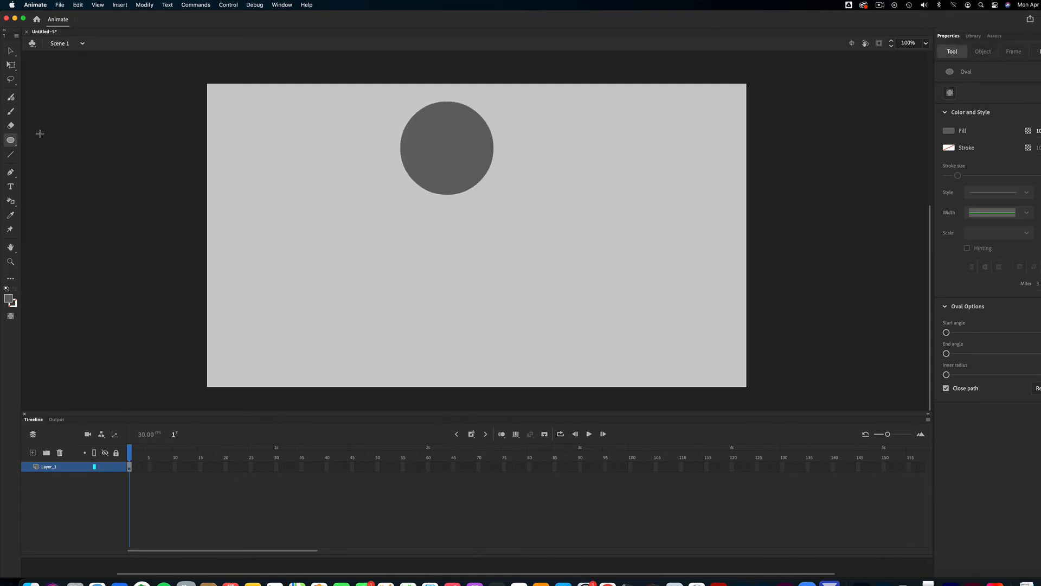
Step: Draw a green rectangle of about 309 × 145 px with no stroke beside the grey circle
click(15, 145)
click(40, 143)
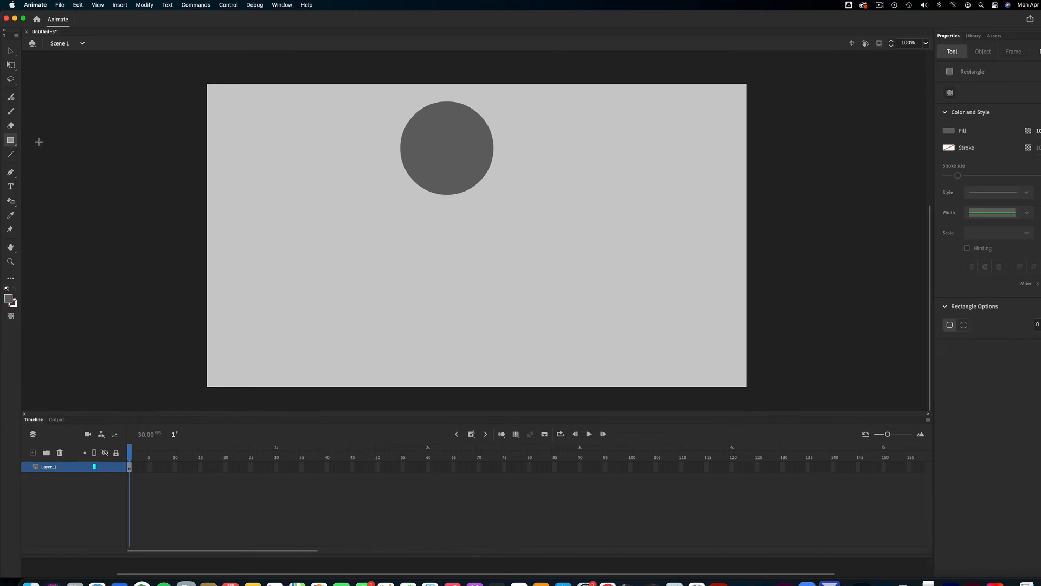
click(948, 132)
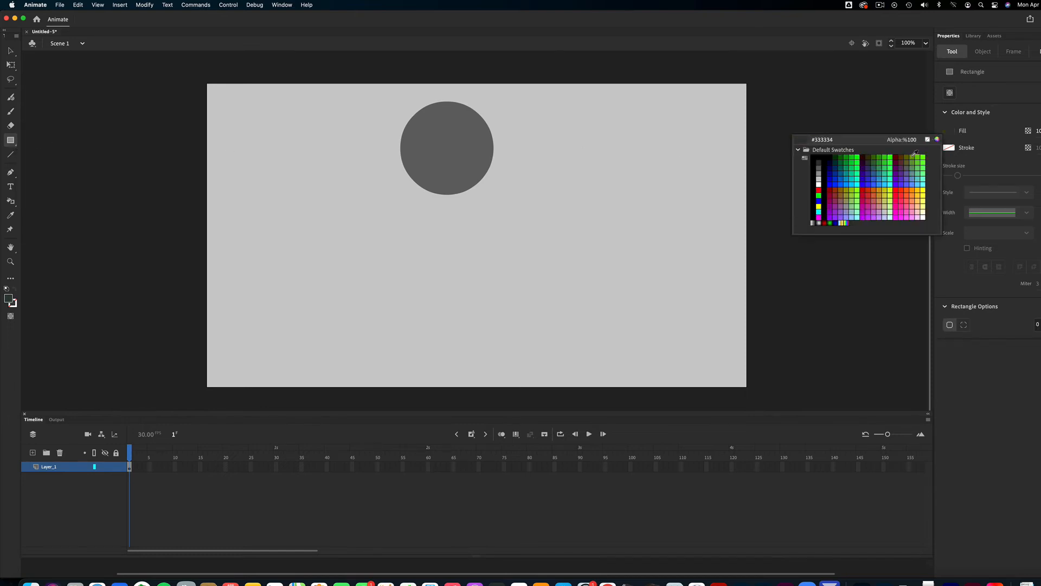
click(916, 171)
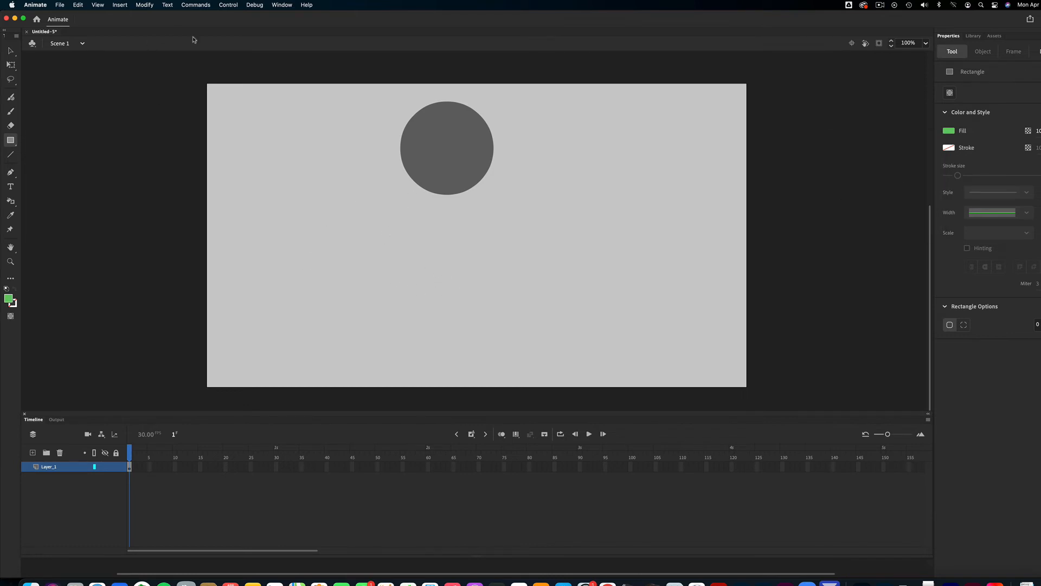
drag(235, 131, 366, 193)
Step: Move the green rectangle over the lower half of the grey circle and deselect it
key(v)
drag(319, 164, 455, 184)
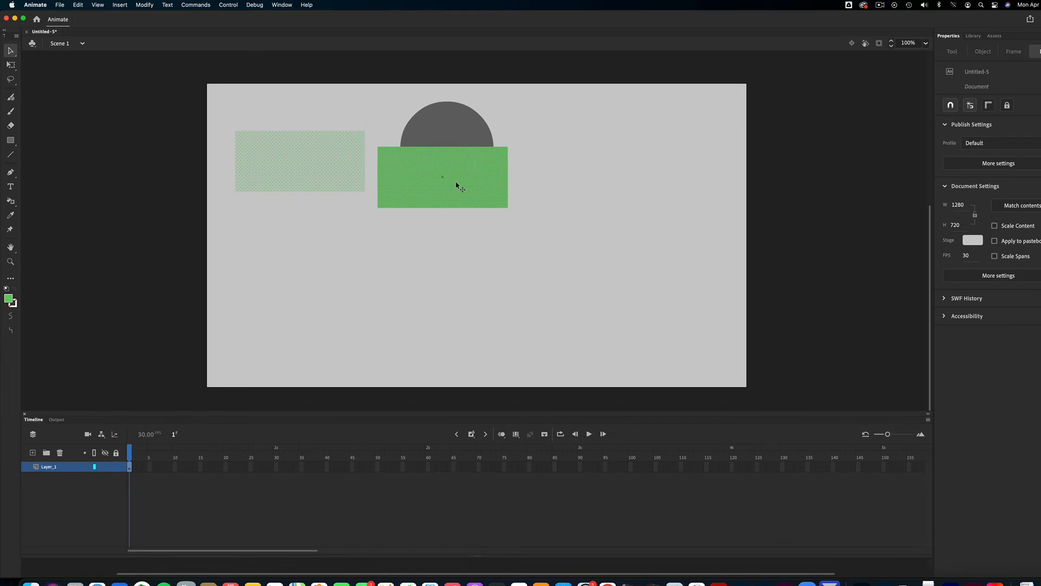
drag(456, 183, 456, 184)
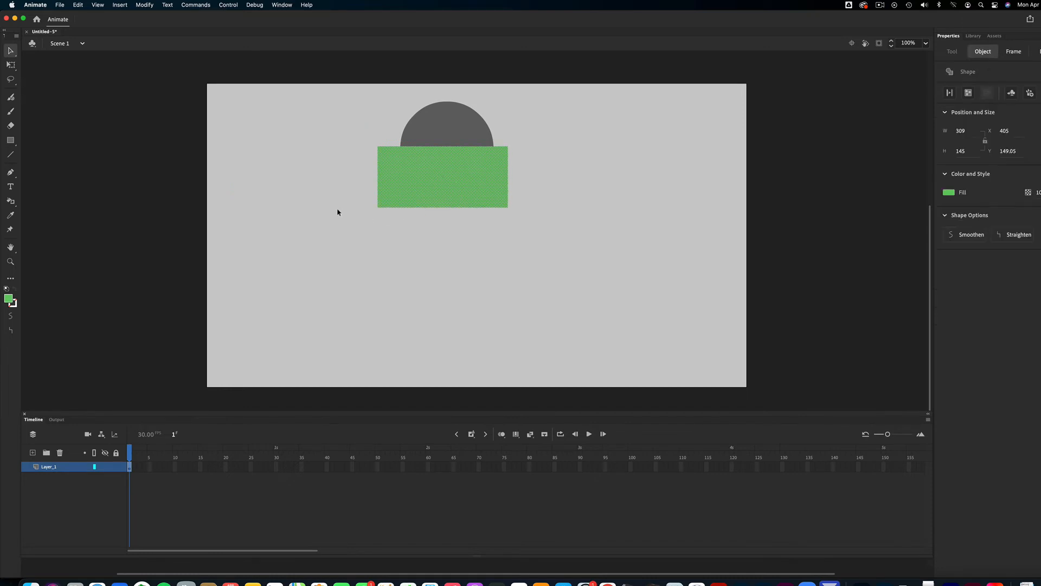
click(330, 211)
mouse_move(314, 211)
mouse_down()
mouse_move(330, 223)
mouse_move(315, 223)
mouse_up()
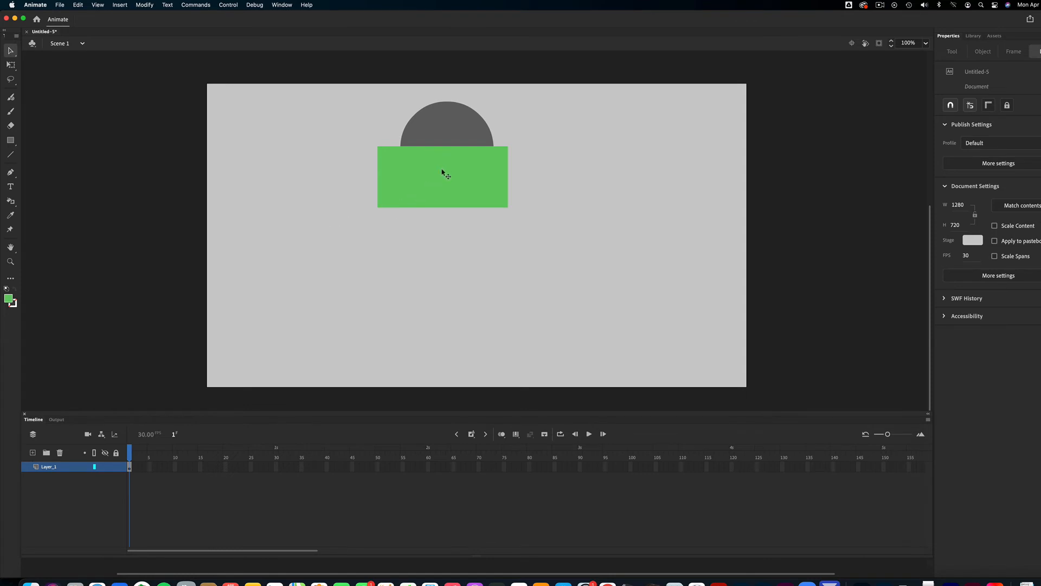
Step: Move the green rectangle away from the circle to cut off its lower half, and delete the rectangle
drag(445, 171, 595, 275)
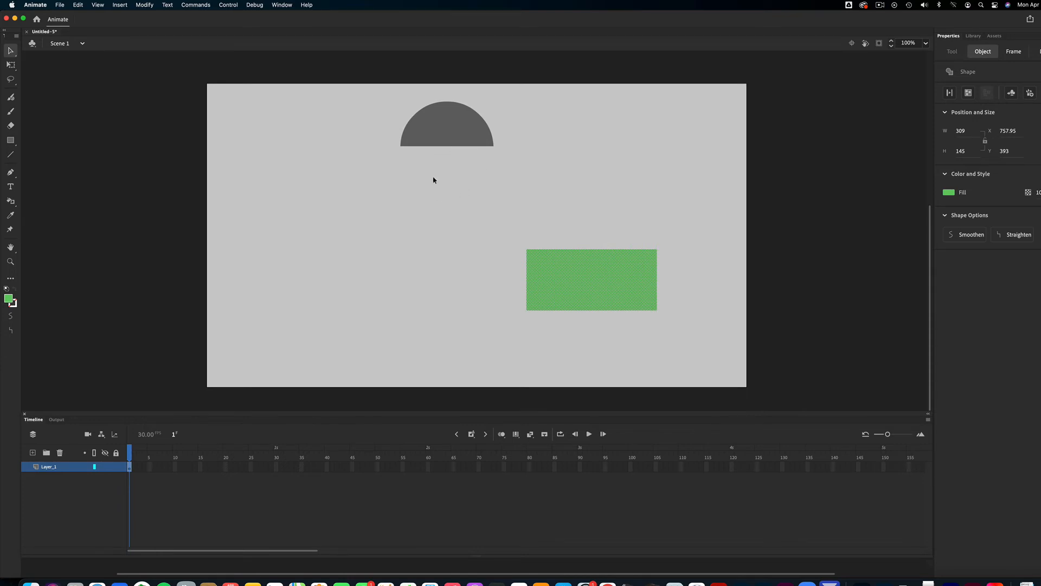
drag(585, 279, 600, 274)
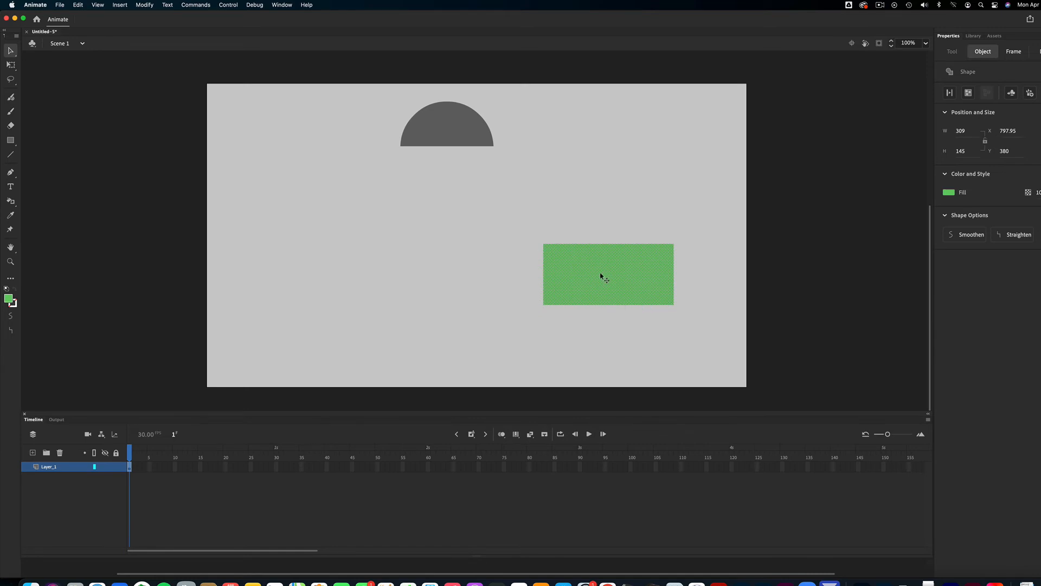
key(Delete)
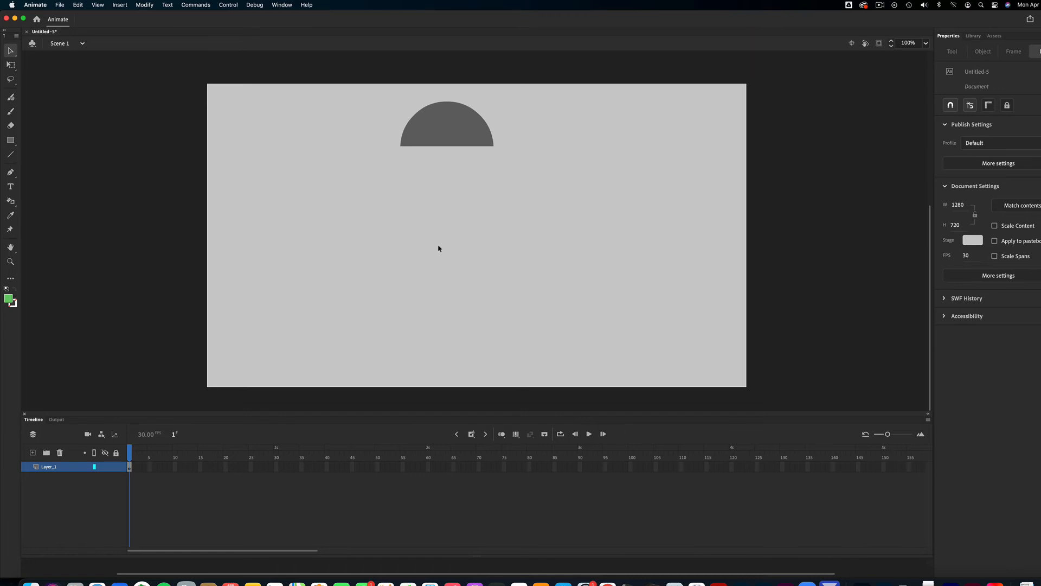
Step: Draw a narrow dark grey rectangle joined to the half circle's flat edge, and move the merged shape slightly down
key(k)
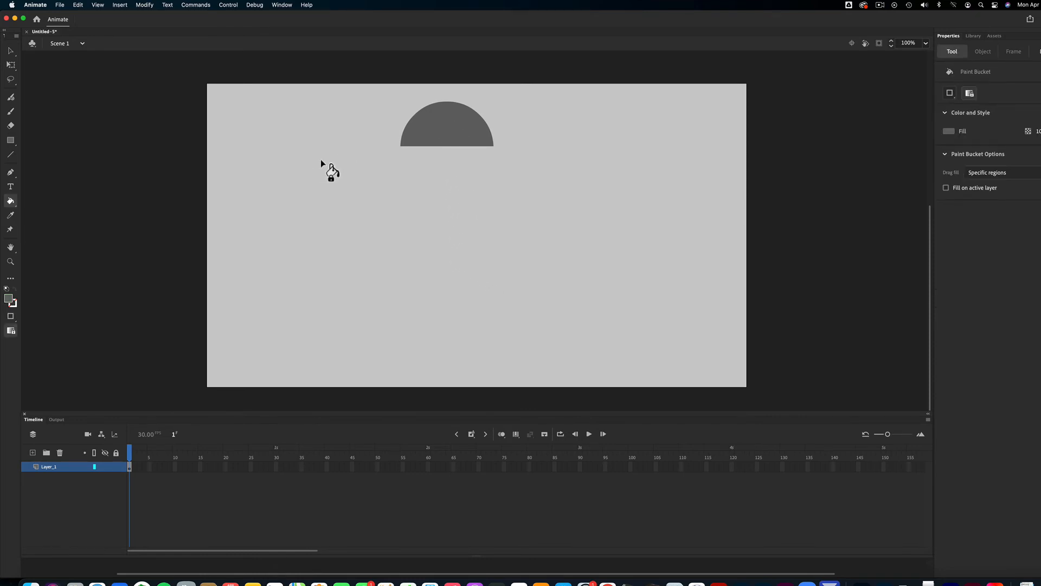
key(r)
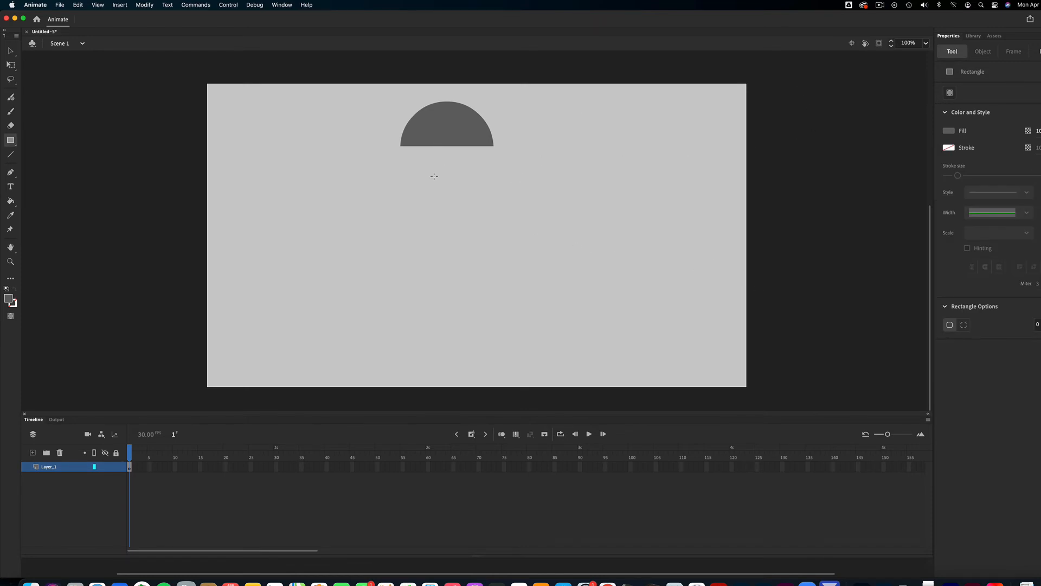
drag(434, 175, 456, 145)
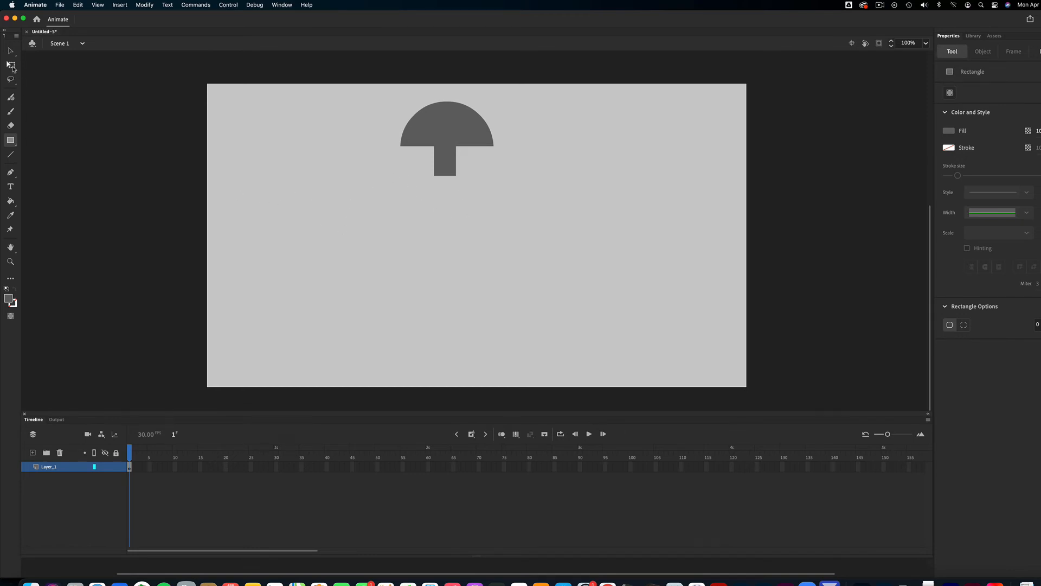
click(11, 51)
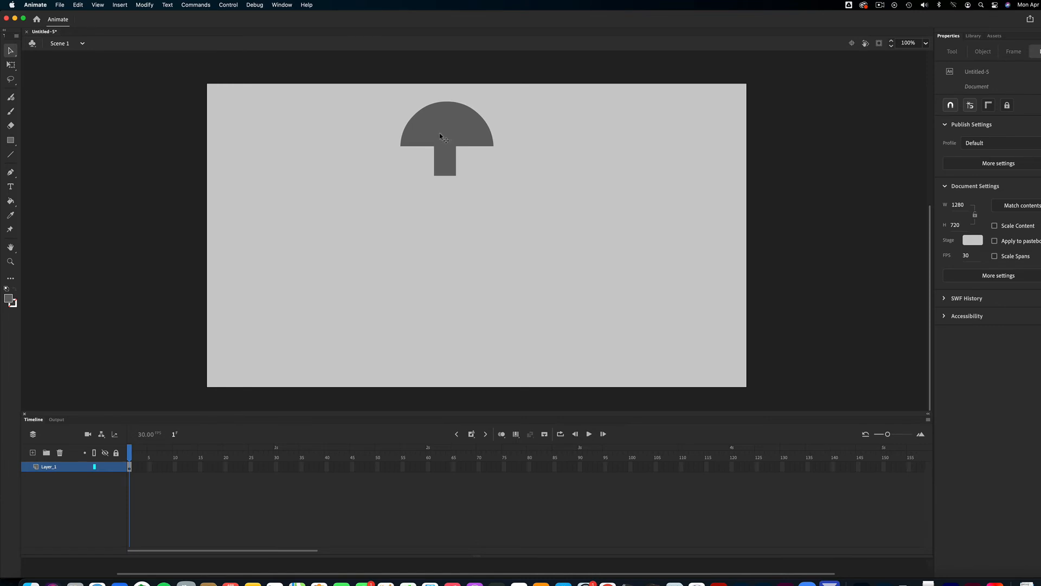
mouse_move(447, 133)
mouse_down()
mouse_move(456, 139)
mouse_move(445, 136)
mouse_up()
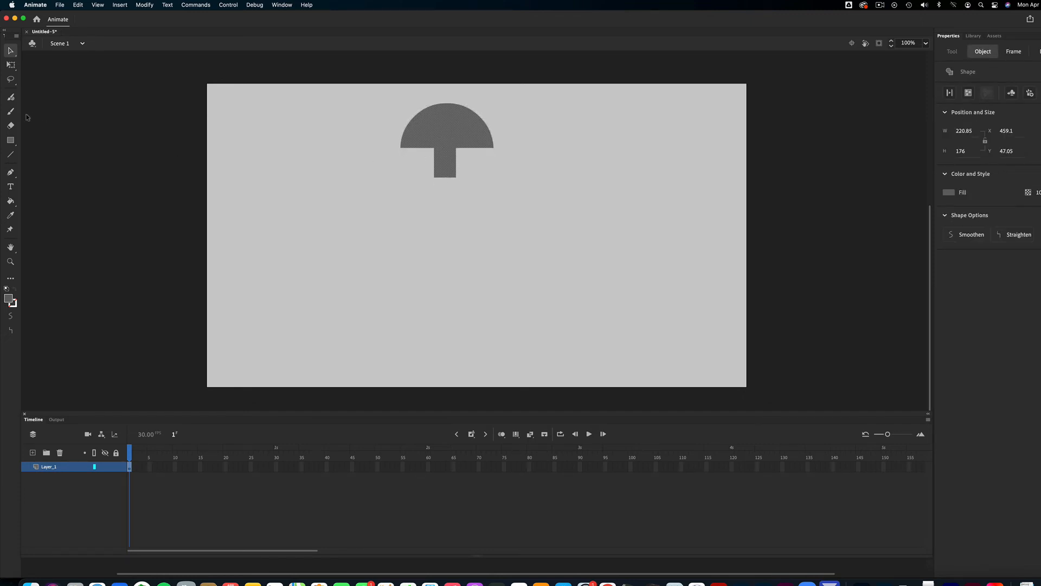
Step: Draw a dark grey rectangle of about 255 × 281 px, place it overlapping the narrow stem's lower end, and deselect it
click(11, 140)
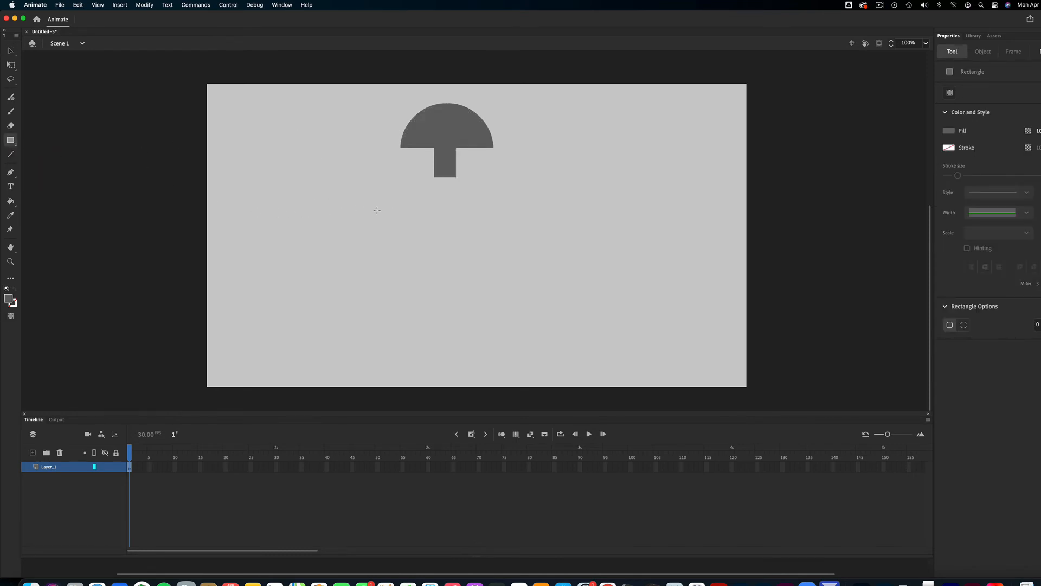
drag(369, 194, 477, 313)
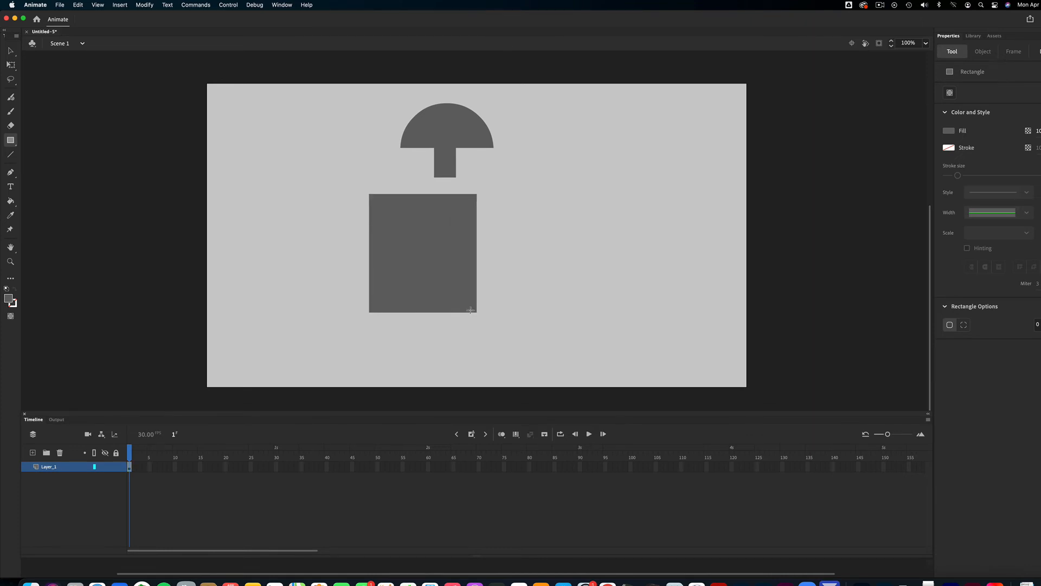
key(v)
drag(421, 271, 444, 240)
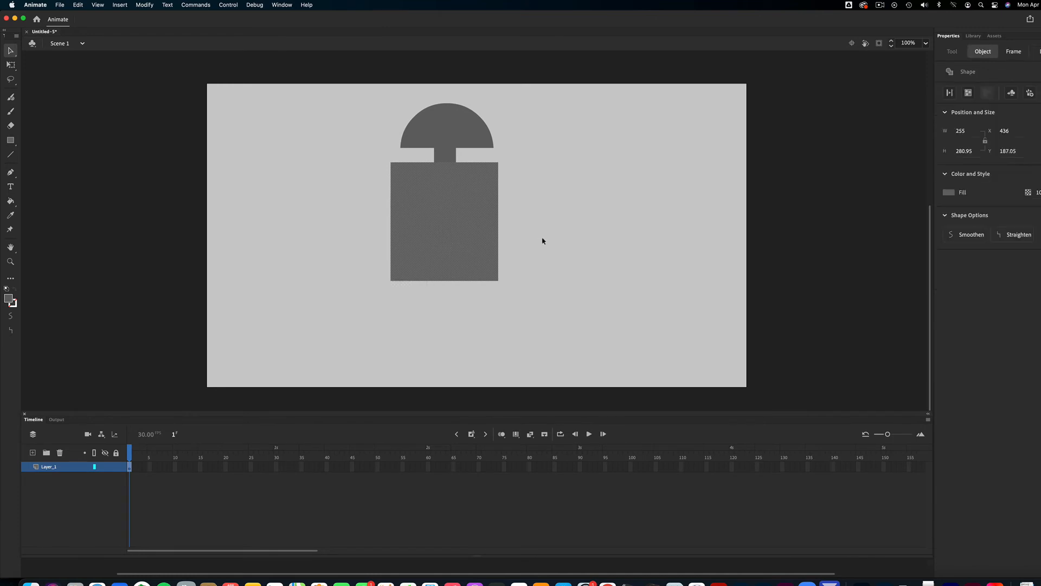
click(555, 240)
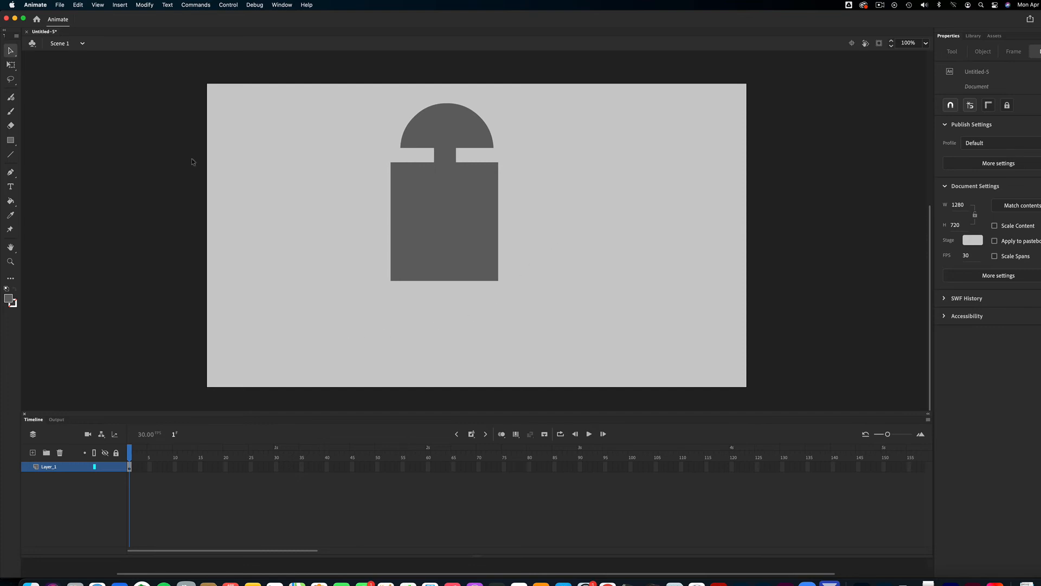
Step: Draw a dark grey rectangle of about 85 × 116 px, place it overlapping the large rectangle's bottom edge, and deselect it
click(14, 141)
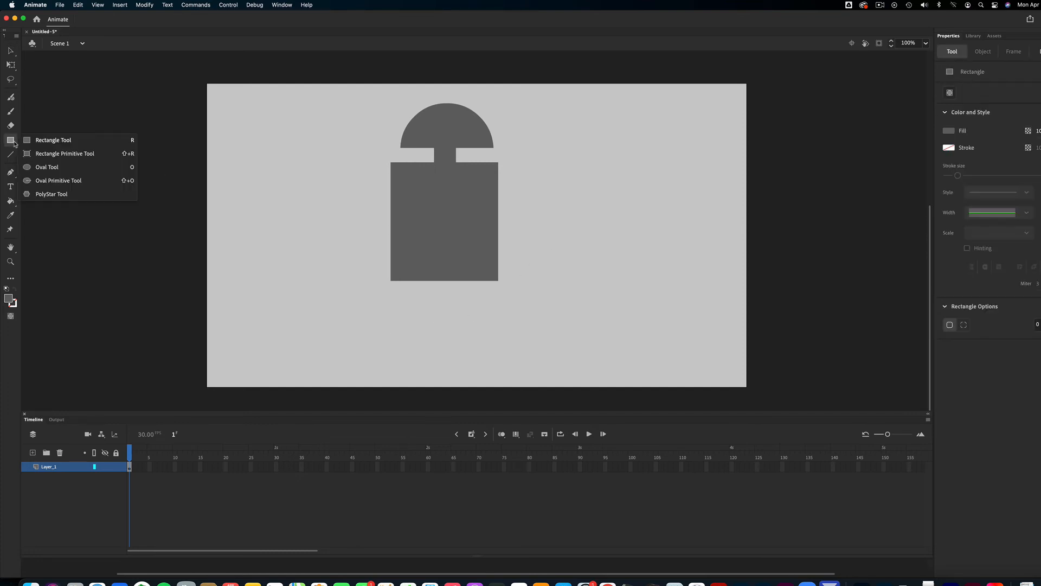
click(32, 141)
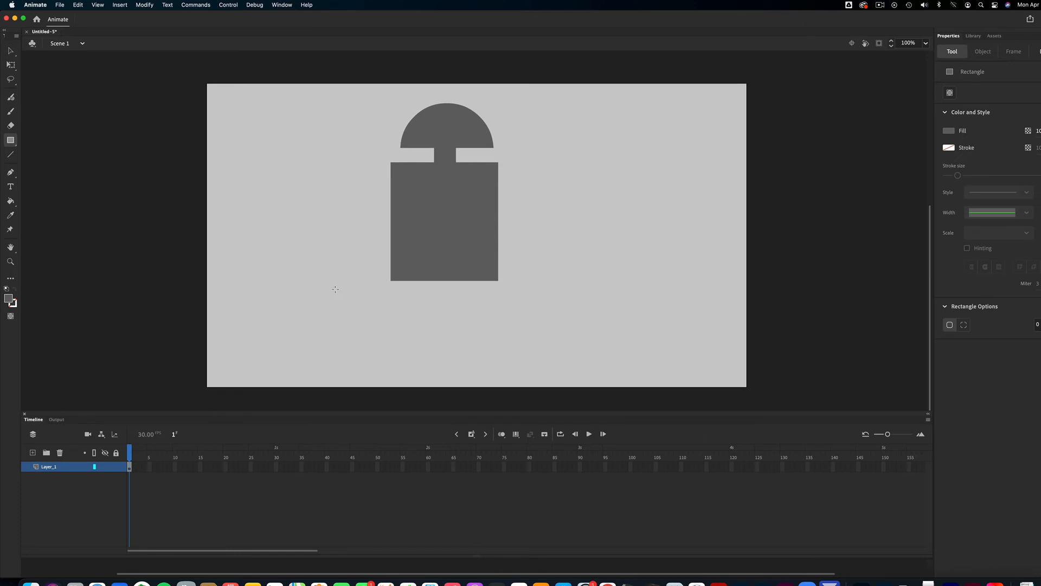
mouse_move(418, 299)
mouse_down()
mouse_move(460, 351)
mouse_move(449, 308)
mouse_up()
key(v)
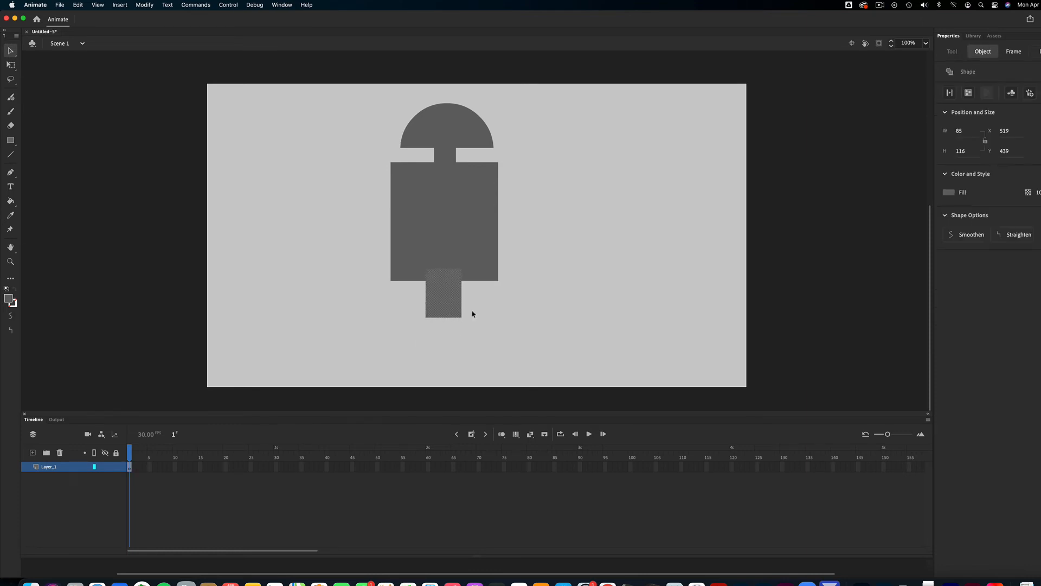
click(480, 318)
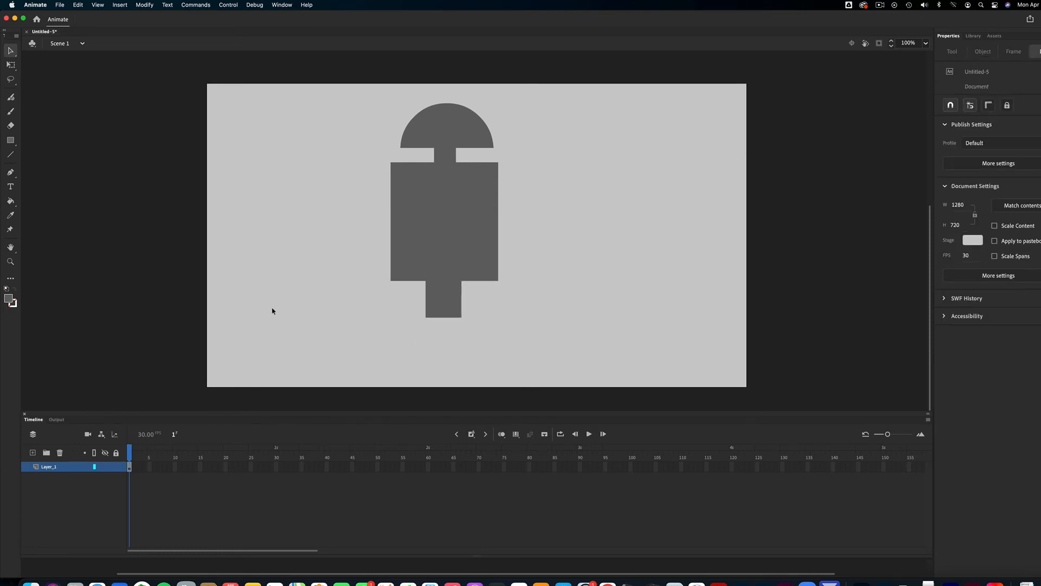
Step: Draw a dark grey circle overlapping the lower end of the bottom stem, move the merged figure slightly up, and deselect it
key(o)
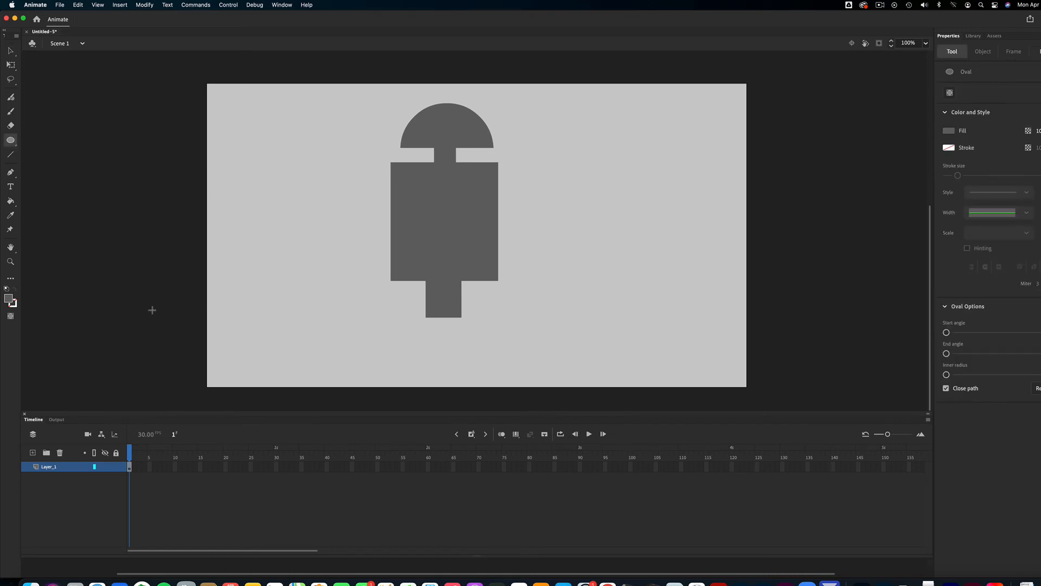
drag(238, 296, 451, 348)
key(v)
click(509, 342)
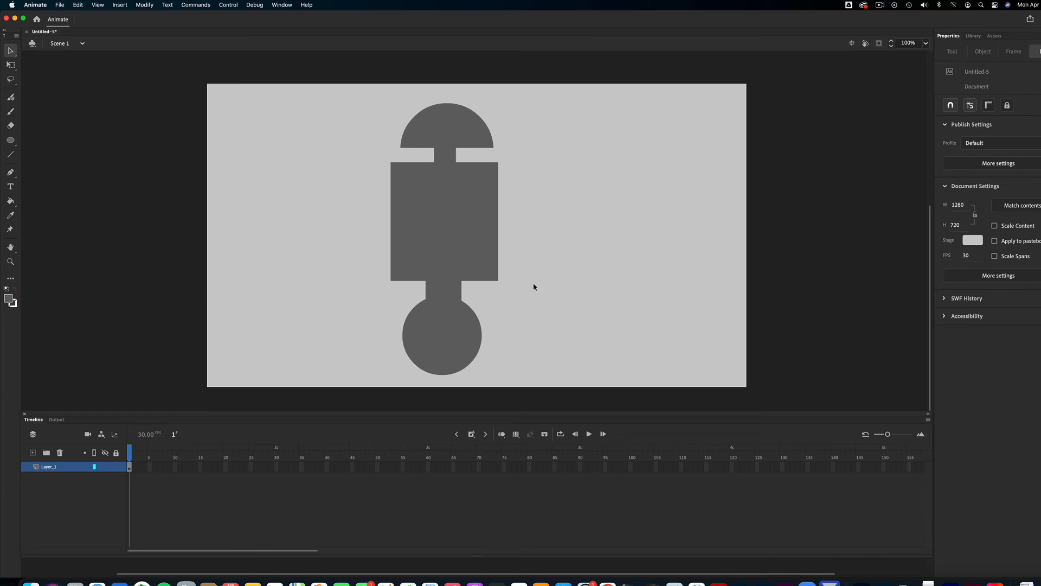
mouse_move(450, 258)
mouse_down()
mouse_move(423, 258)
mouse_move(467, 275)
mouse_move(469, 254)
mouse_move(409, 249)
mouse_move(442, 261)
mouse_move(460, 253)
mouse_move(452, 250)
mouse_up()
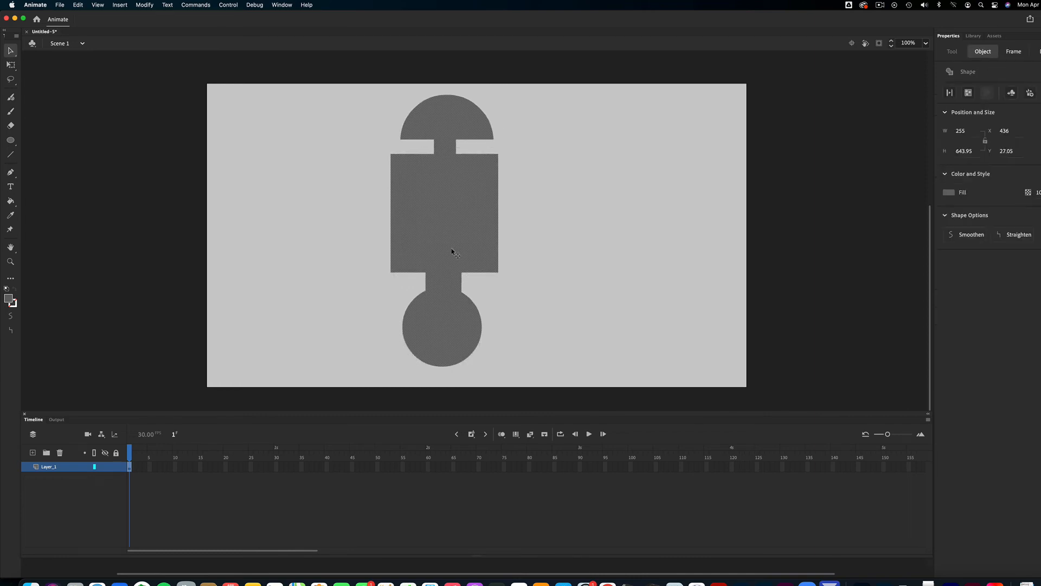
click(571, 268)
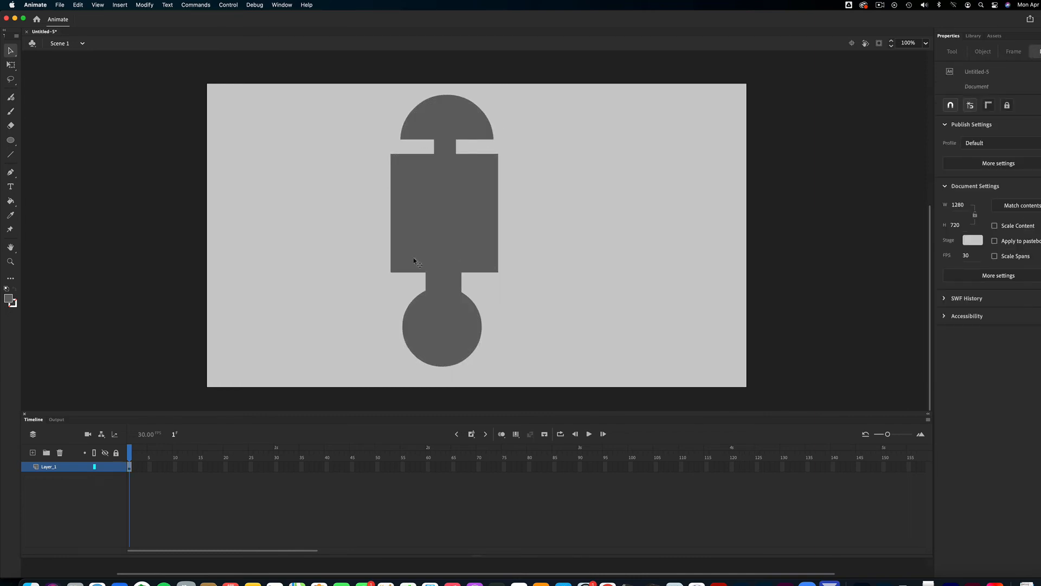
Step: Draw a thin horizontal dark grey rectangle of about 133 × 28 px and a narrow vertical one left of the figure
click(14, 141)
click(43, 140)
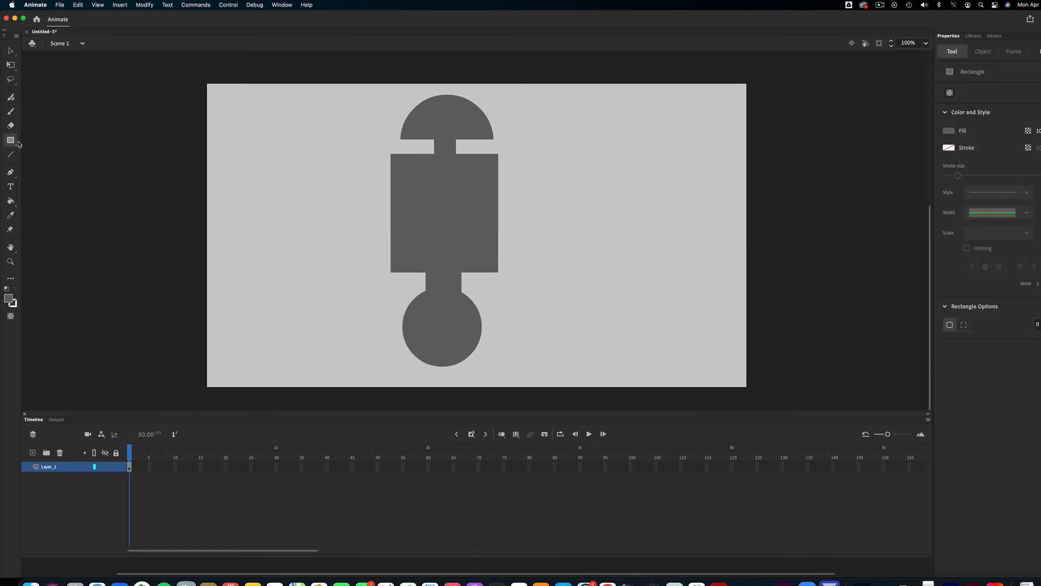
drag(287, 159, 344, 171)
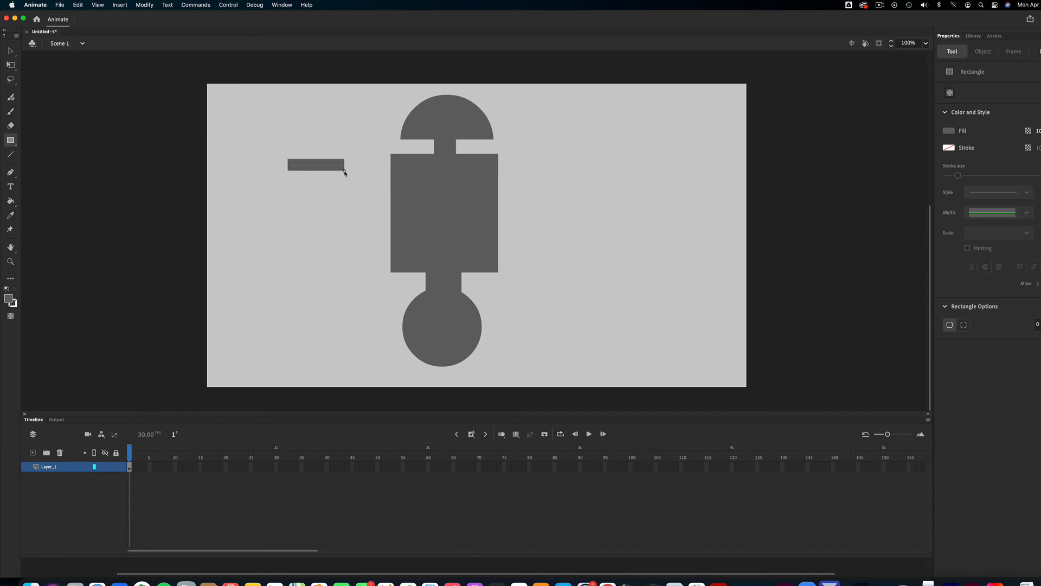
drag(253, 197, 270, 250)
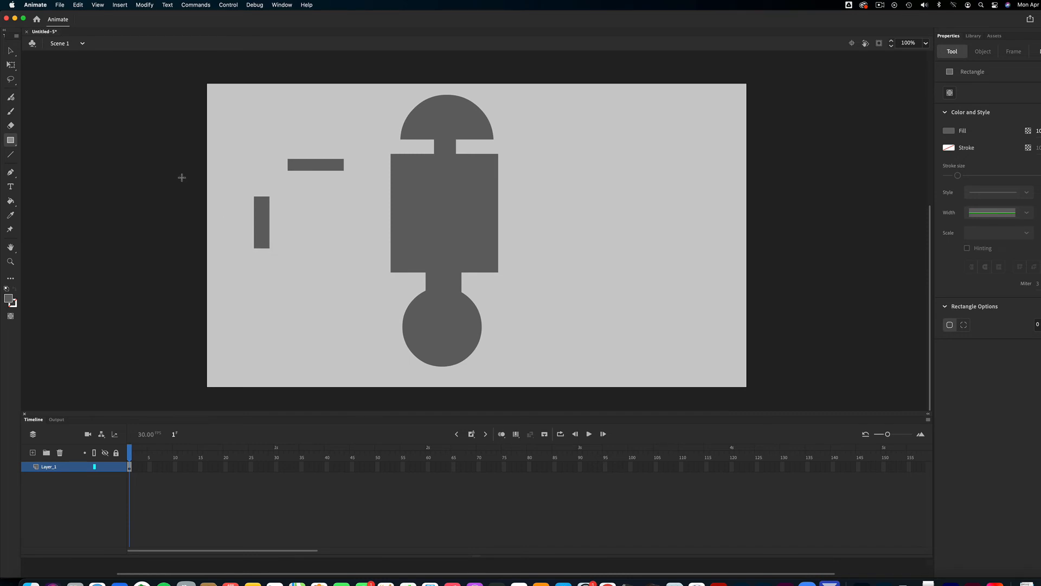
Step: Draw a small dark grey circle above the vertical bar and a wider oval about 95 px tall below it
key(o)
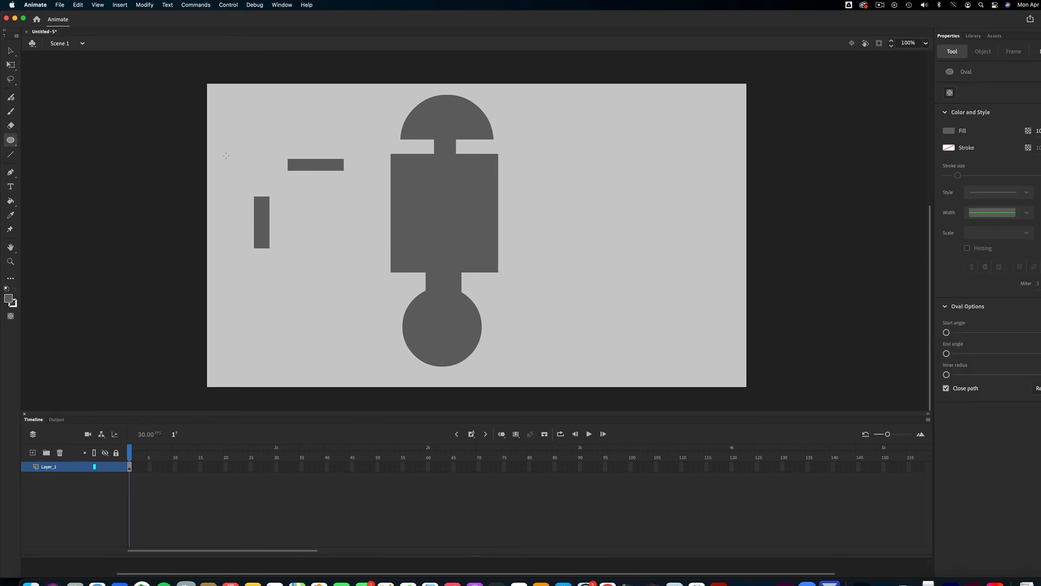
drag(224, 146, 257, 179)
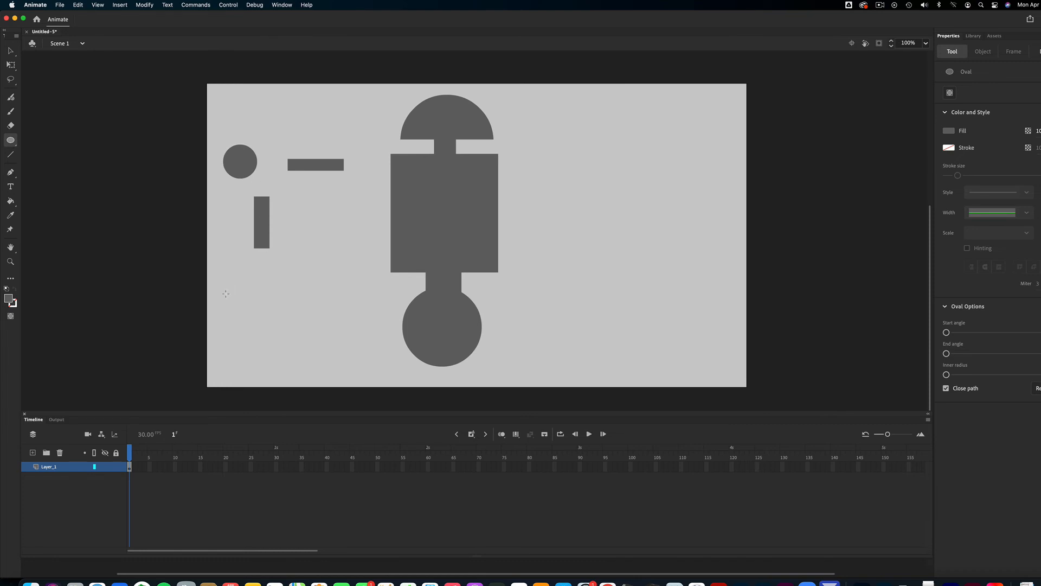
drag(227, 295, 279, 334)
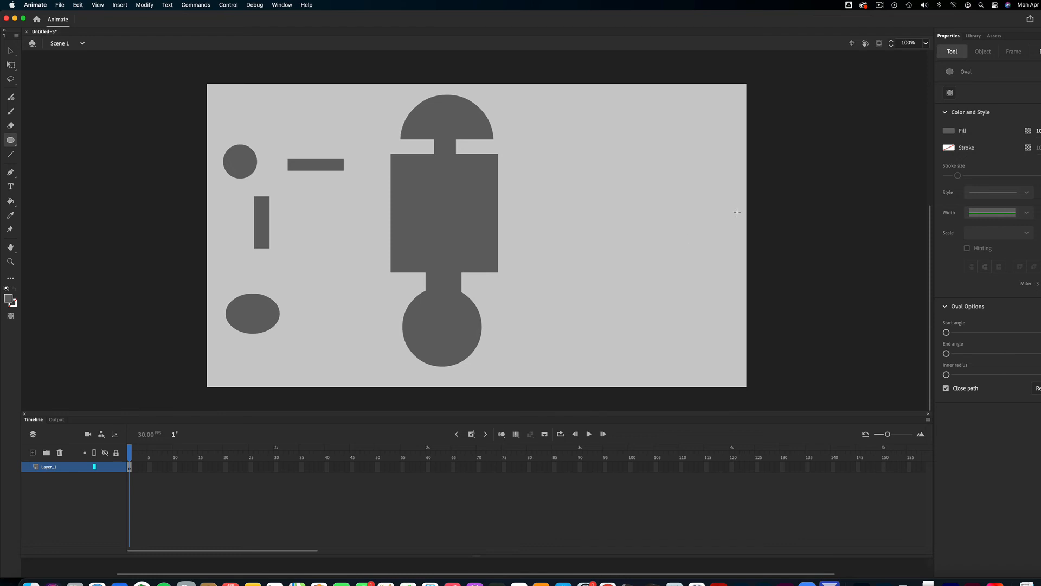
Step: Set the fill to cyan and draw a flat oval of about 145 × 52 px beside the lower dark grey oval
click(949, 132)
click(880, 179)
drag(298, 311, 359, 335)
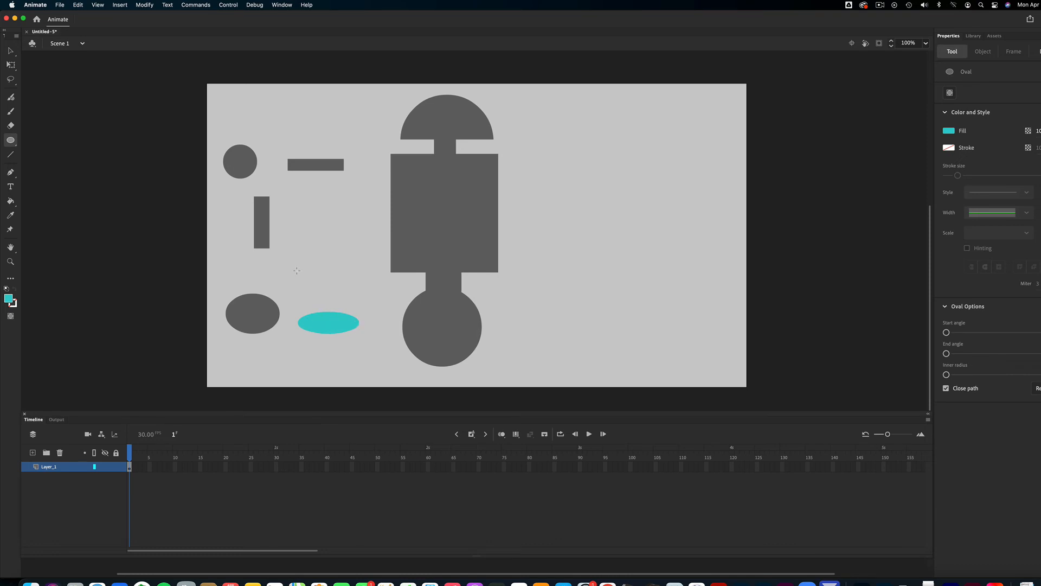
Step: Move the horizontal and vertical bars to overlap the small circle's right and lower edges, and deselect to merge them into an arm
key(v)
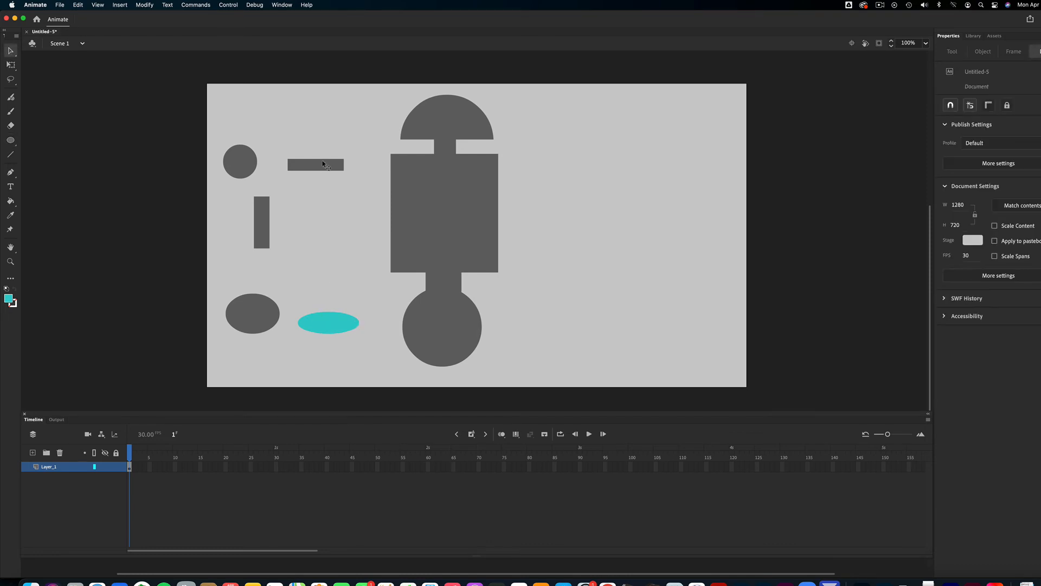
drag(319, 164, 276, 162)
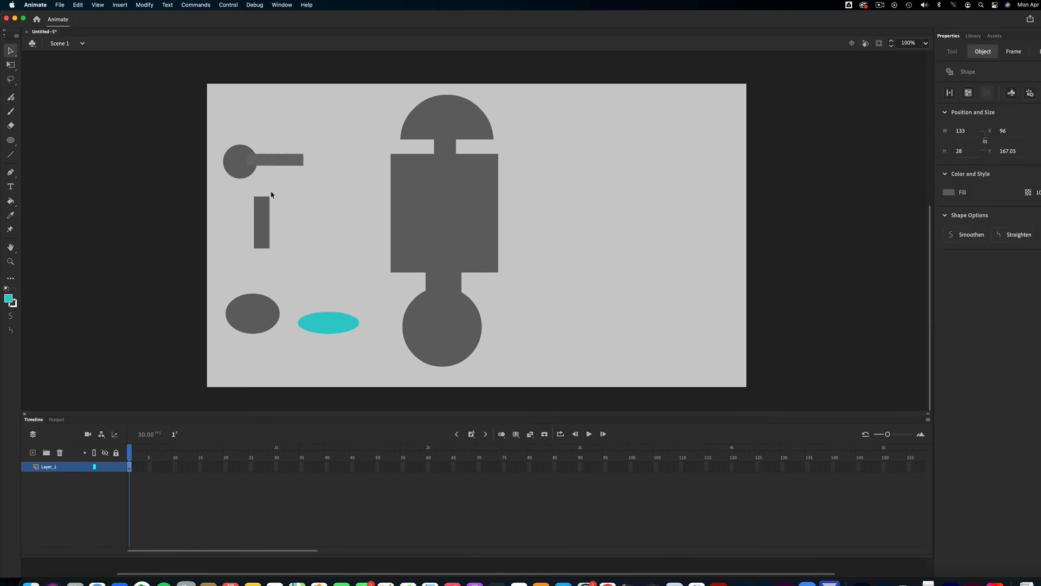
drag(264, 216, 242, 187)
click(282, 204)
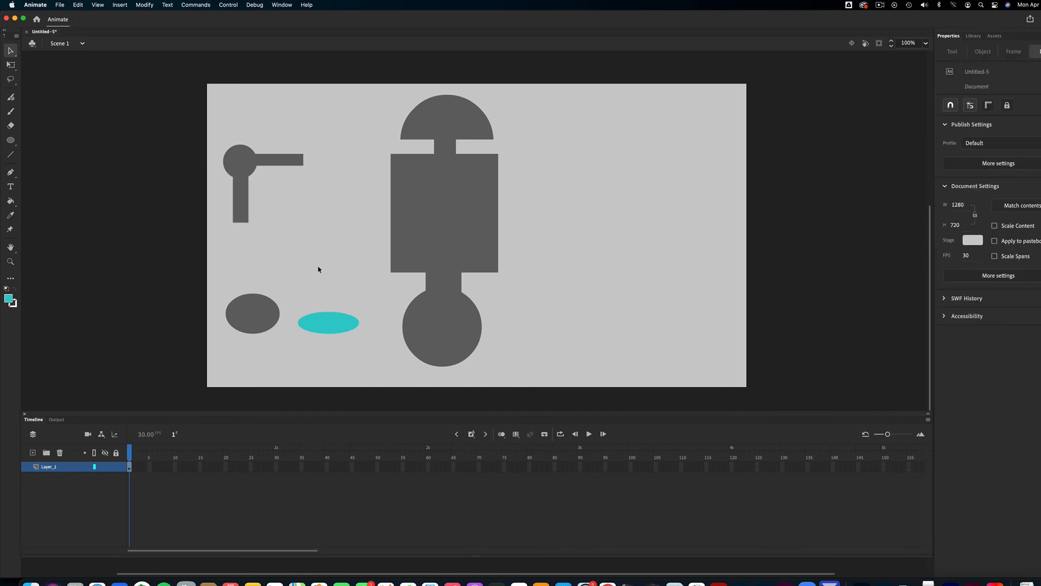
Step: Overlap the dark grey oval's right side with the cyan oval, then move the cyan oval away and delete it to cut a claw
drag(332, 327, 272, 320)
click(320, 341)
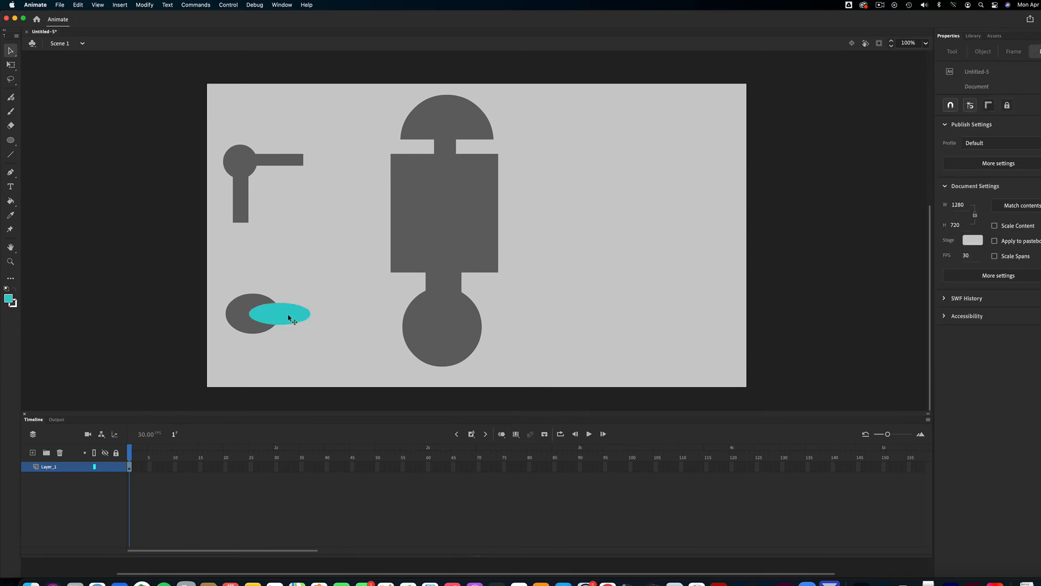
drag(293, 317, 333, 340)
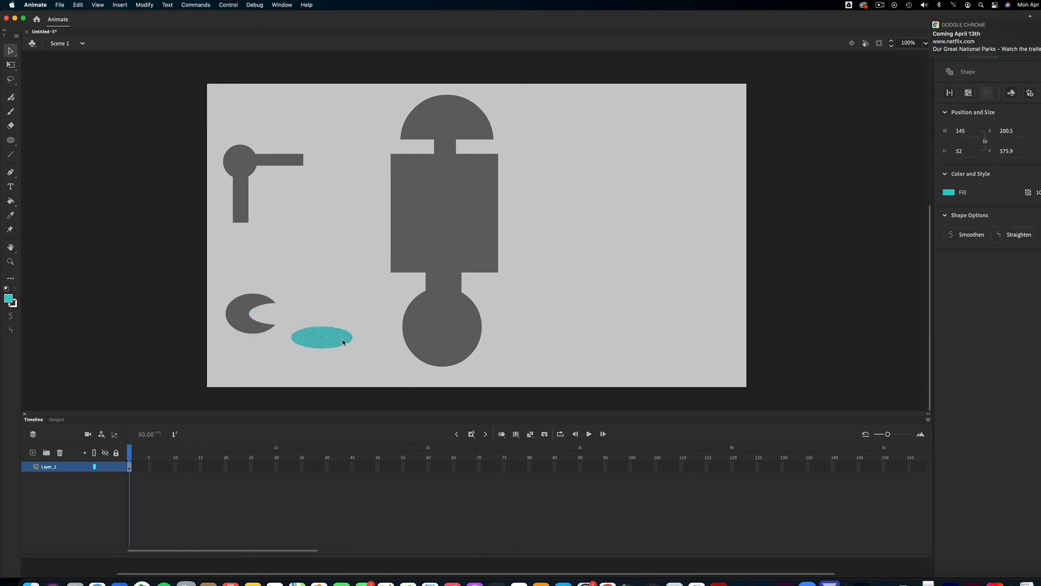
key(Delete)
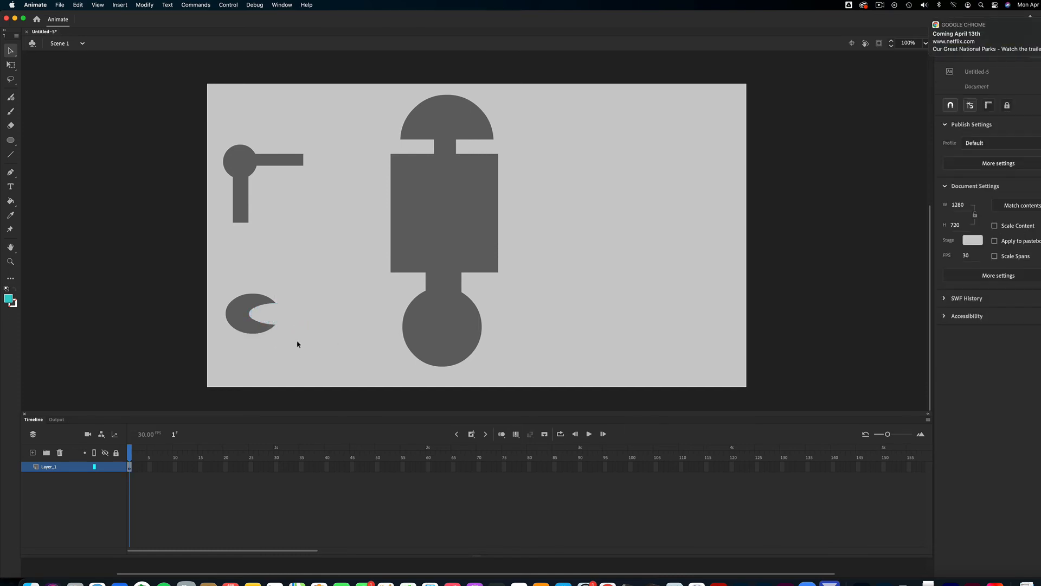
Step: Rotate the claw shape so its opening points down, place it on the vertical bar's lower end, and deselect it
click(243, 318)
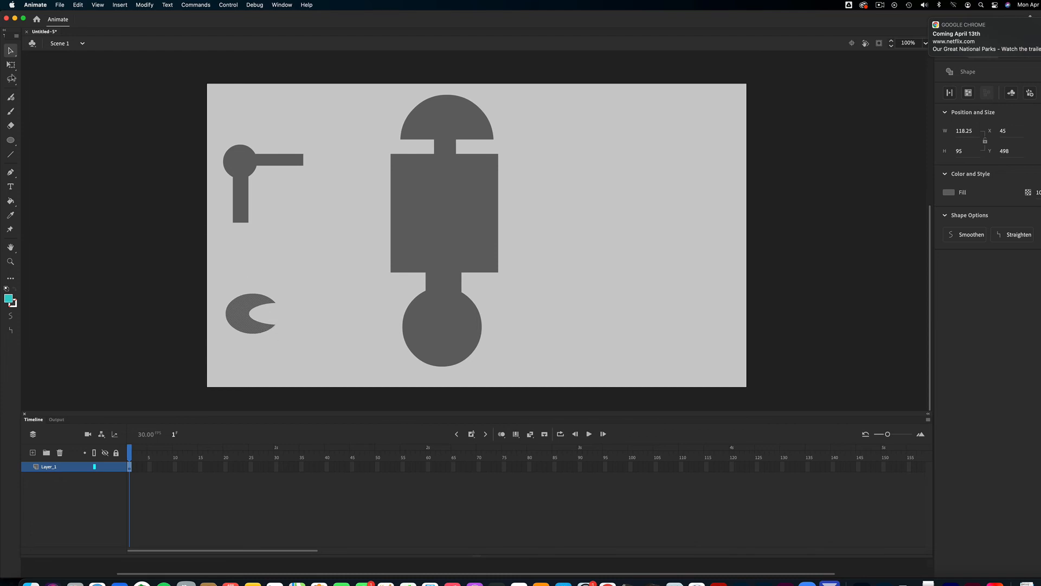
click(9, 66)
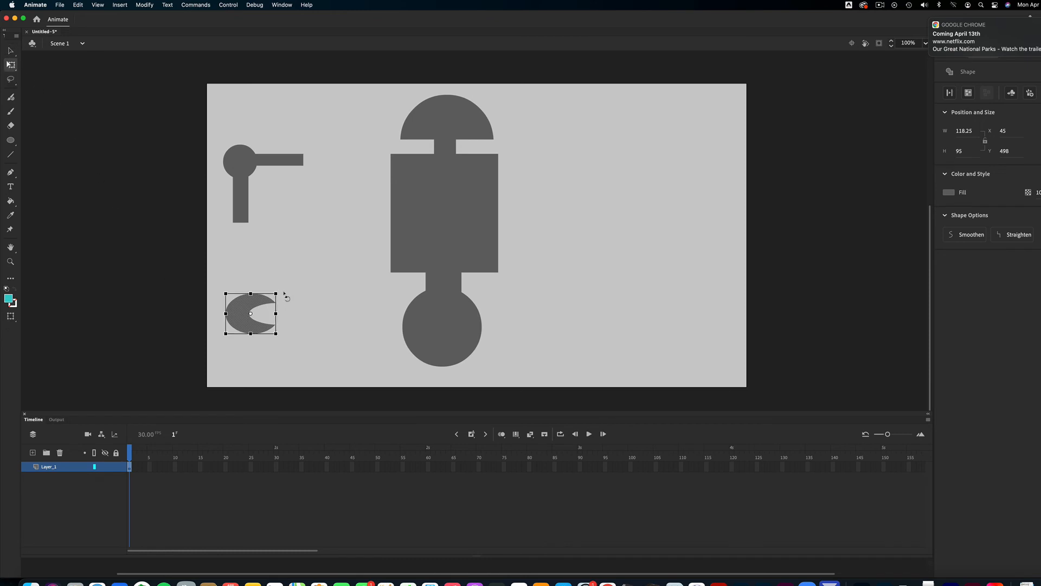
drag(291, 304, 244, 230)
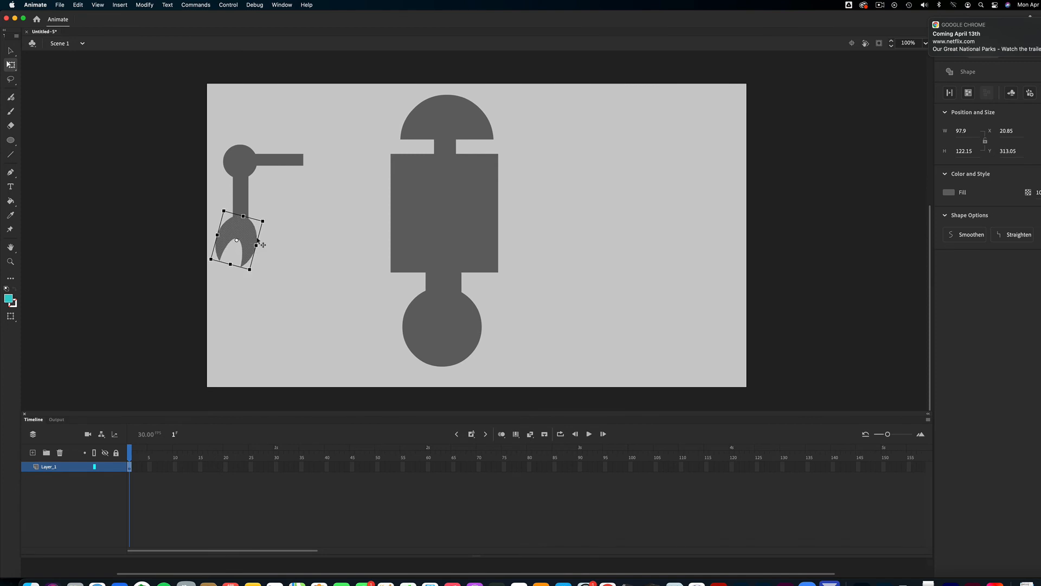
click(281, 242)
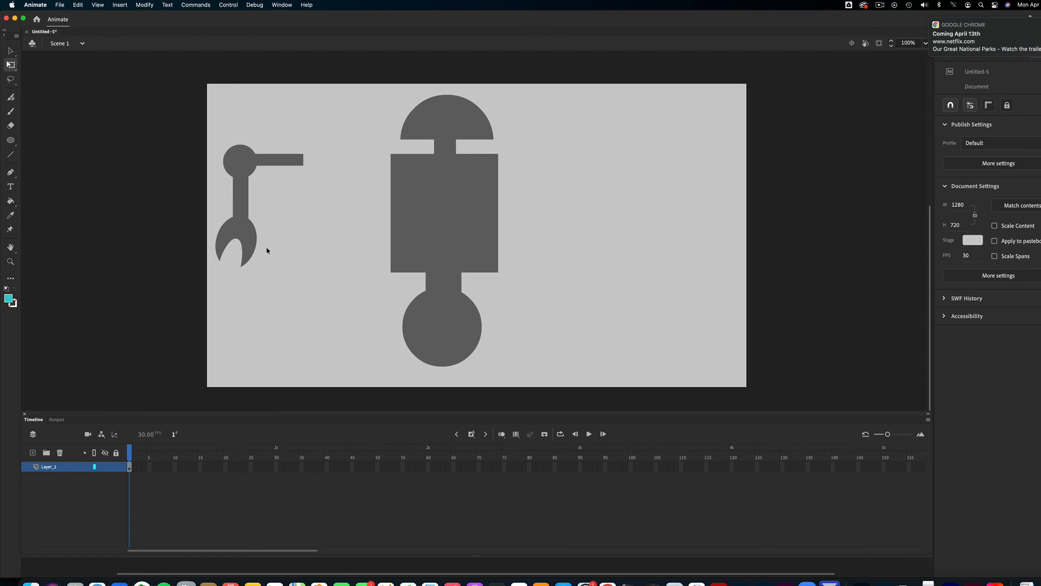
Step: Move the merged arm slightly right and down, and bend the edges of its two bars outward into curves
drag(247, 235, 279, 249)
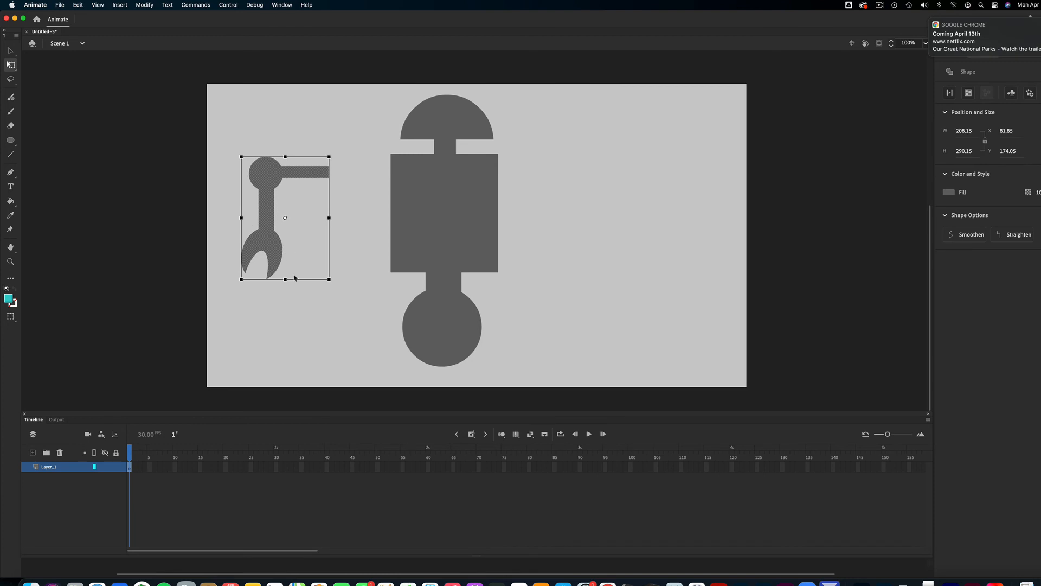
click(295, 224)
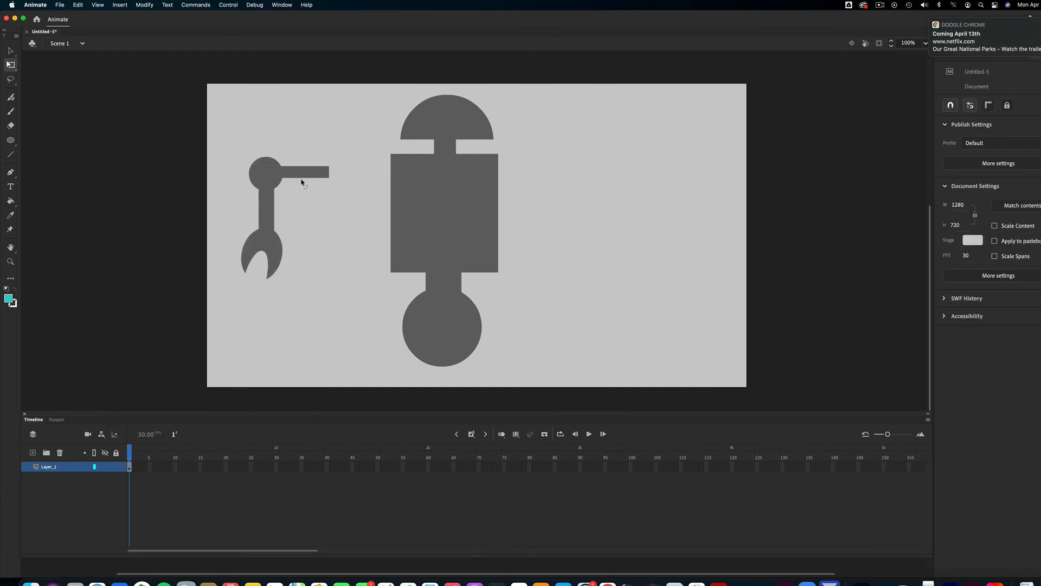
drag(300, 180, 302, 162)
mouse_move(276, 213)
mouse_down()
mouse_move(254, 213)
mouse_move(279, 213)
mouse_up()
Step: Duplicate the arm to the other side of the body, flip the copy horizontally to about 180 px wide, and deselect it
drag(265, 210, 589, 213)
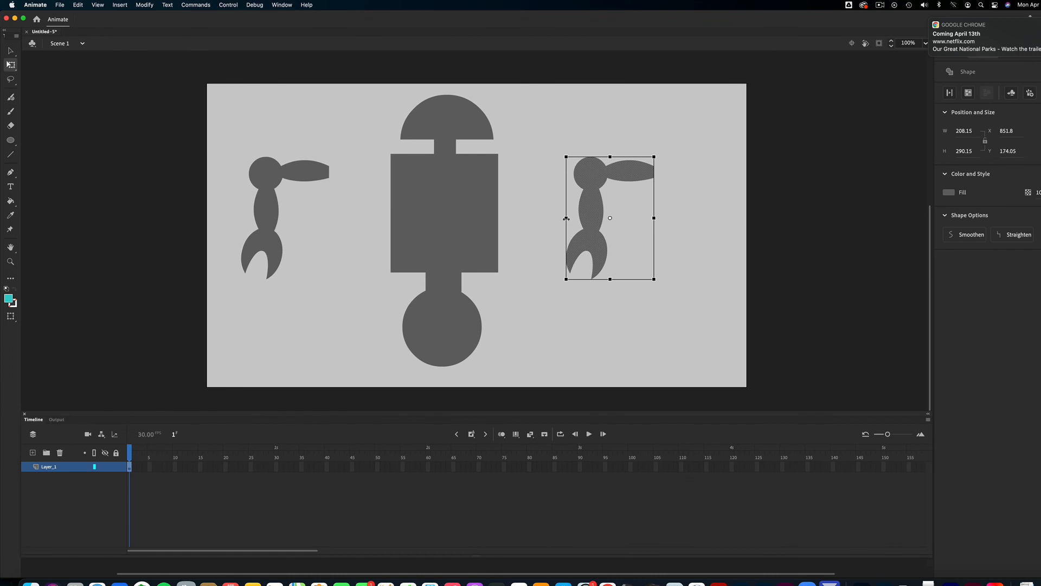
drag(568, 218, 649, 218)
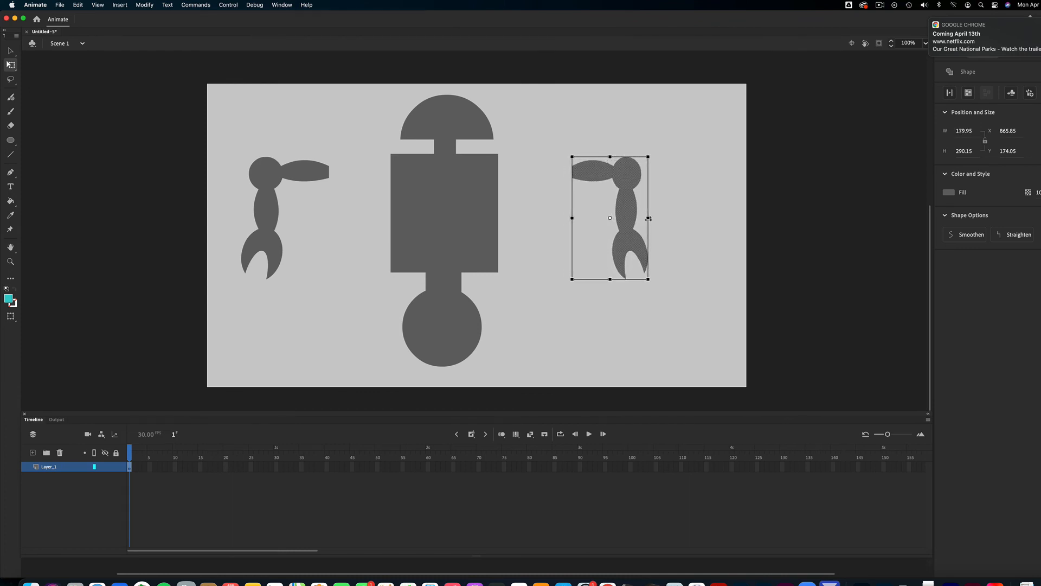
click(300, 205)
Step: Move both arms against the upper sides of the large rectangle and deselect to merge them with the body
key(v)
drag(270, 182, 340, 189)
drag(584, 179, 503, 188)
click(587, 197)
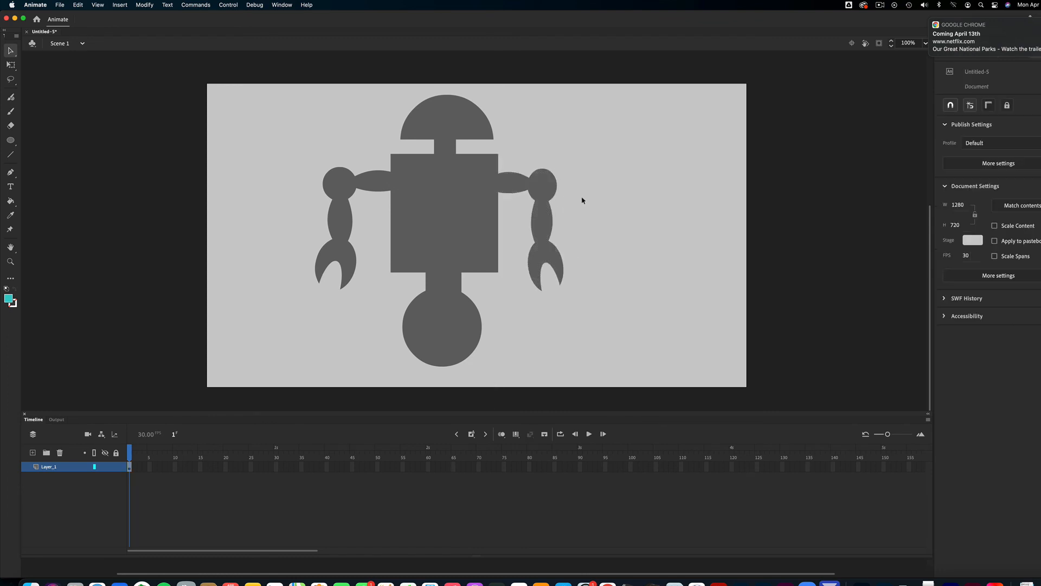
Step: Set the Oval tool's fill to black and draw a smaller circle inside the figure's bottom circle
click(11, 142)
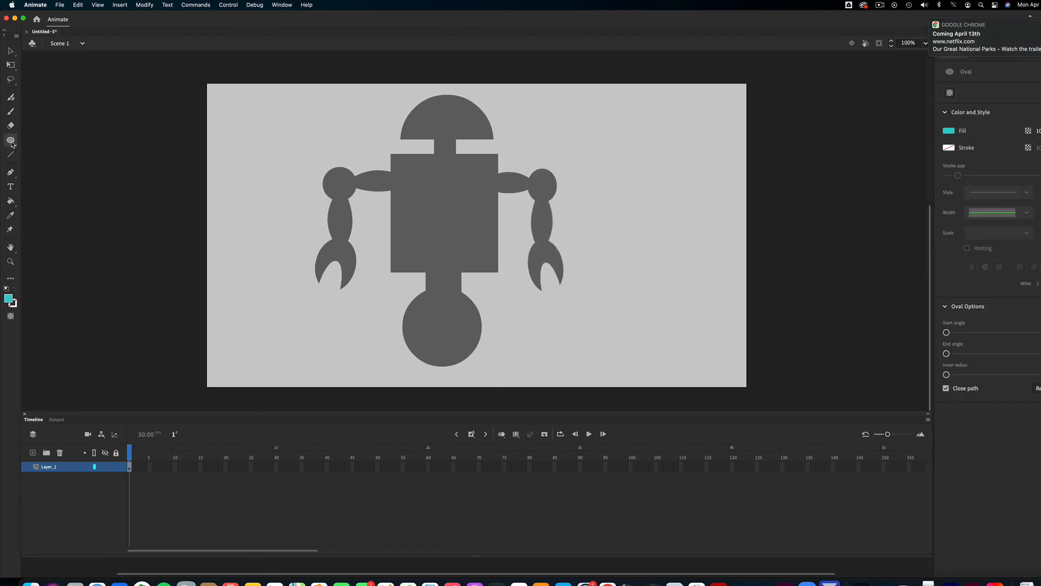
click(43, 167)
click(950, 131)
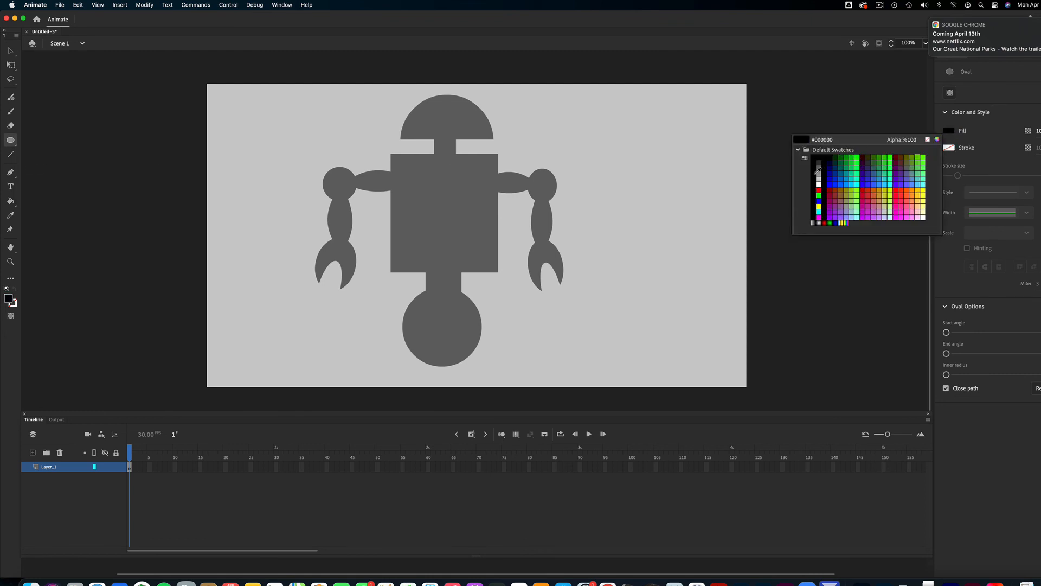
click(814, 174)
mouse_move(422, 311)
mouse_down()
mouse_move(472, 354)
mouse_move(462, 352)
mouse_up()
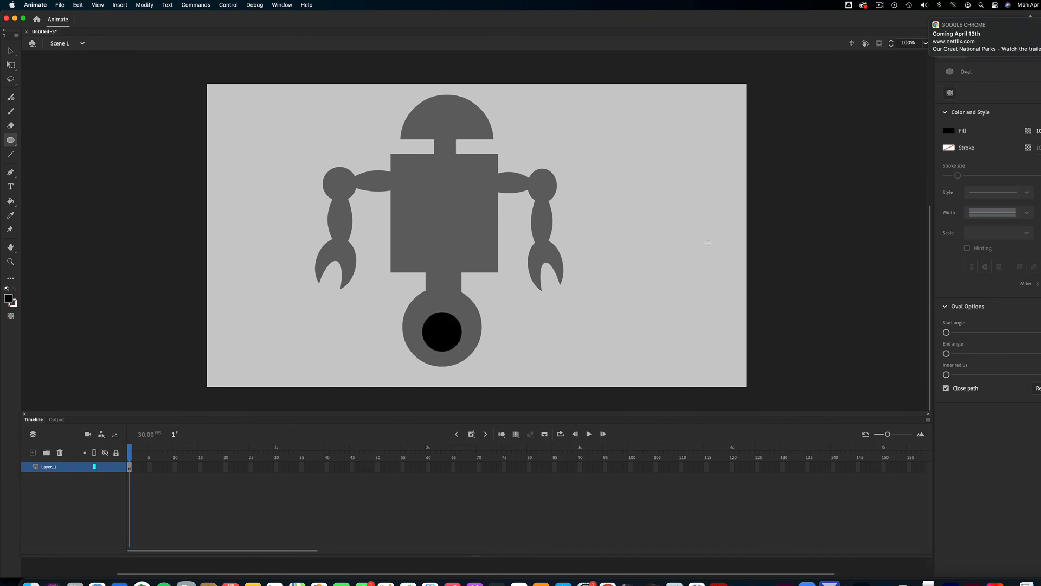
Step: Set the Classic Brush fill to red and paint two slanted eyes and a straight mouth on the half-circle head
key(b)
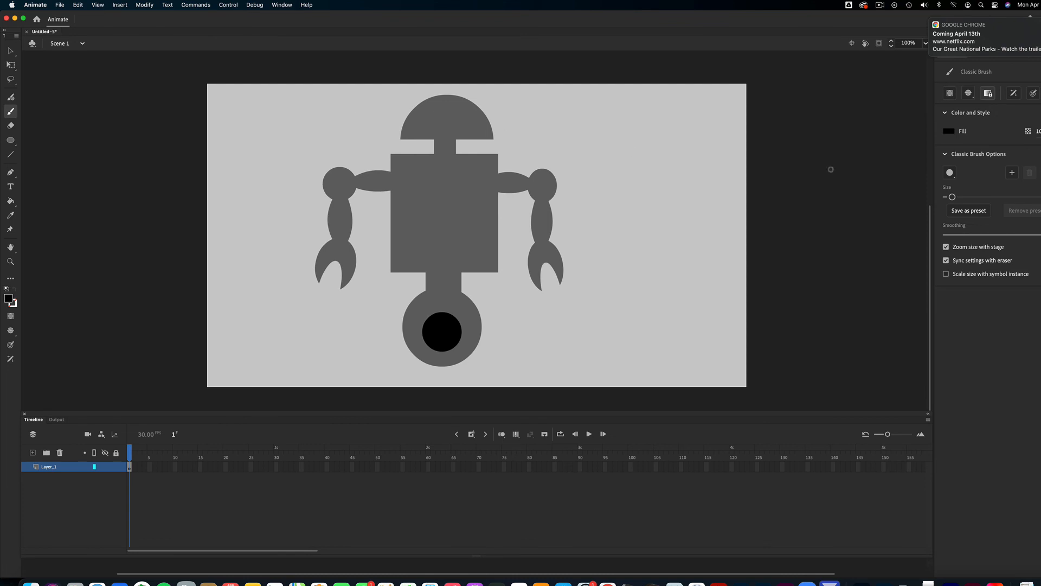
click(948, 131)
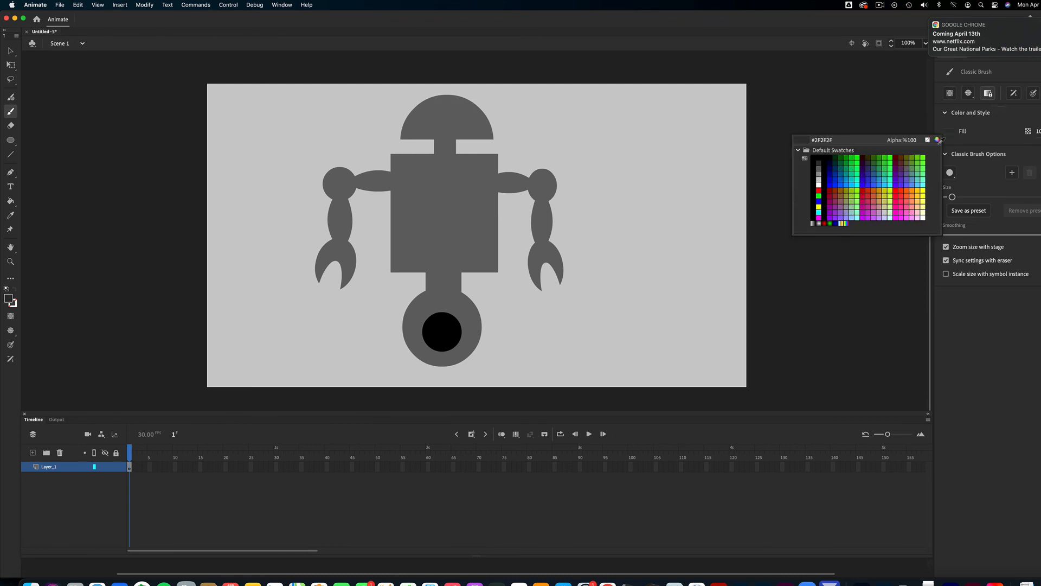
click(820, 190)
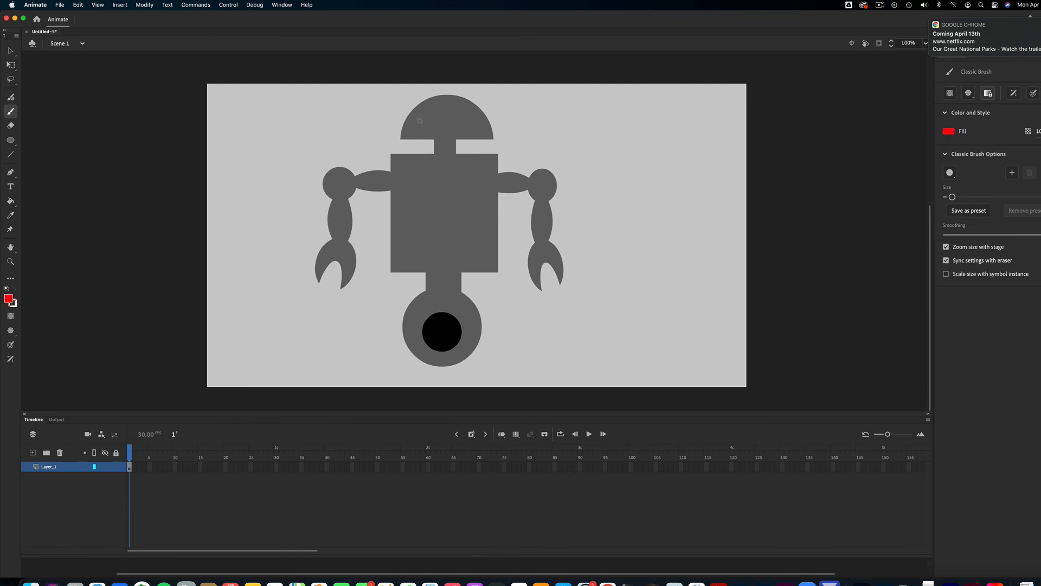
drag(426, 112, 434, 116)
drag(424, 132, 470, 131)
click(10, 201)
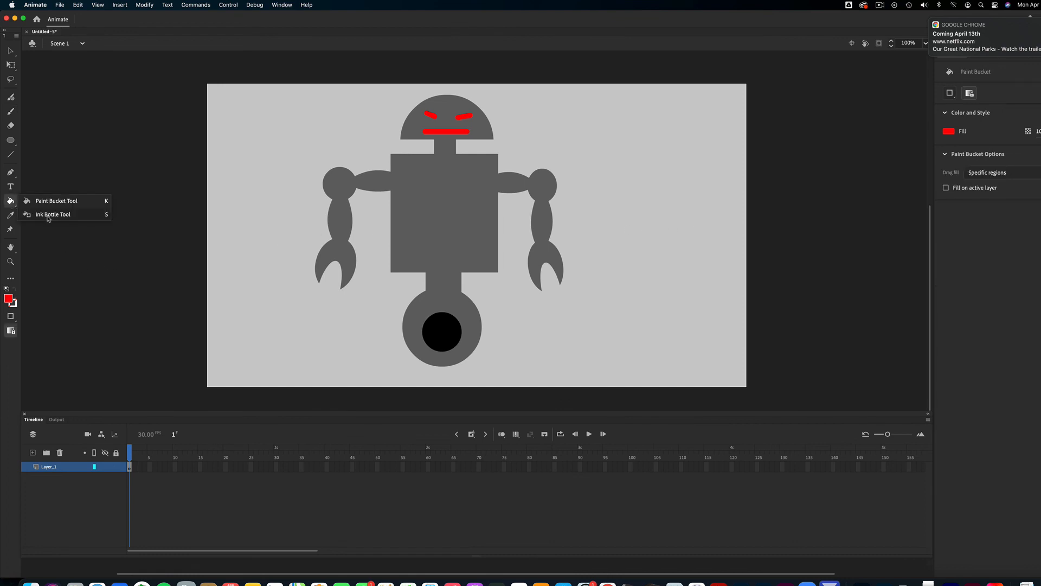
click(49, 217)
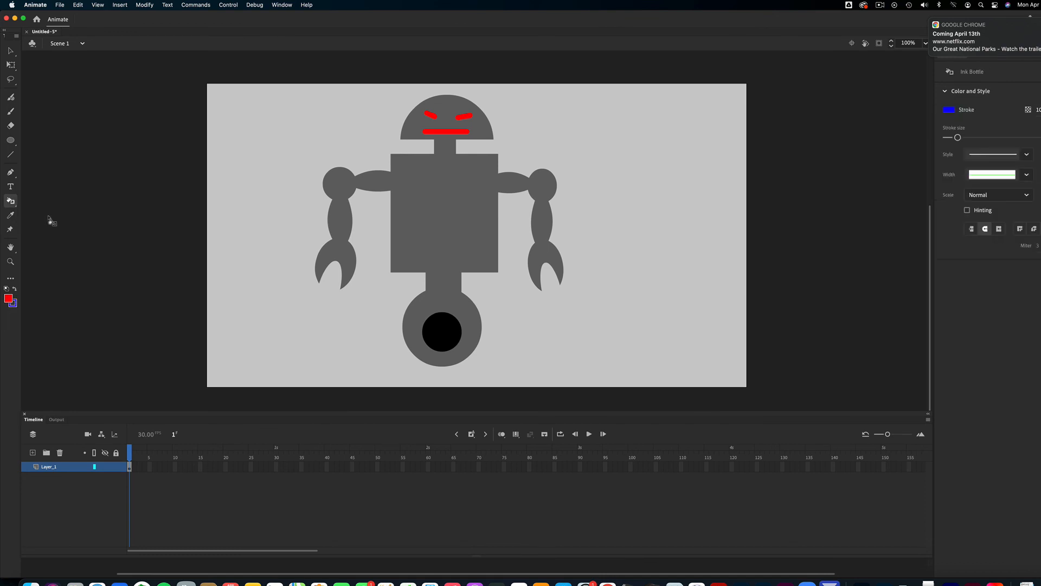
key(v)
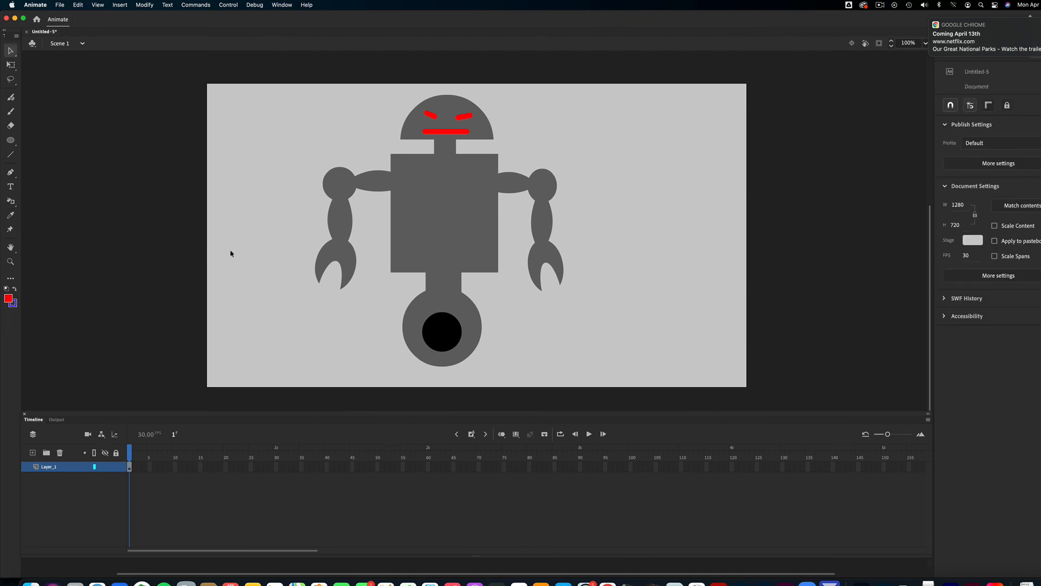
Step: Set the Ink Bottle's stroke to black, reduce its size slightly and outline the robot's shapes
key(s)
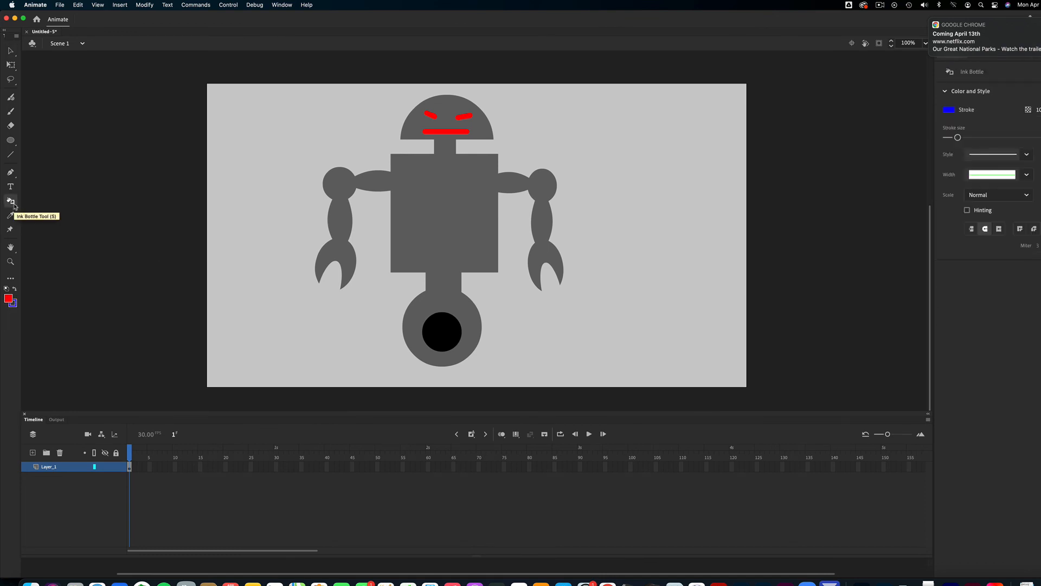
click(949, 110)
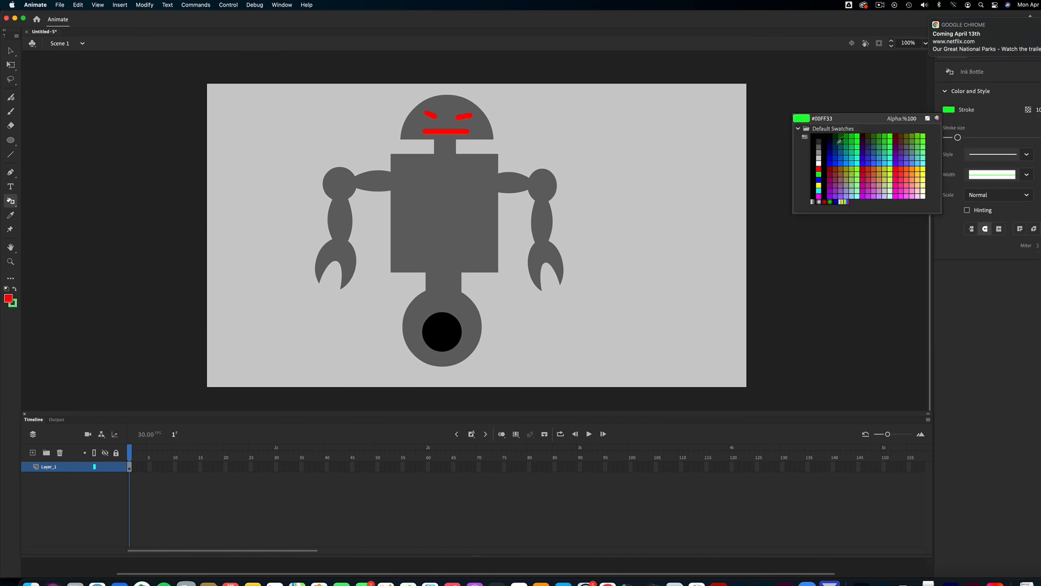
click(814, 135)
drag(957, 137, 952, 139)
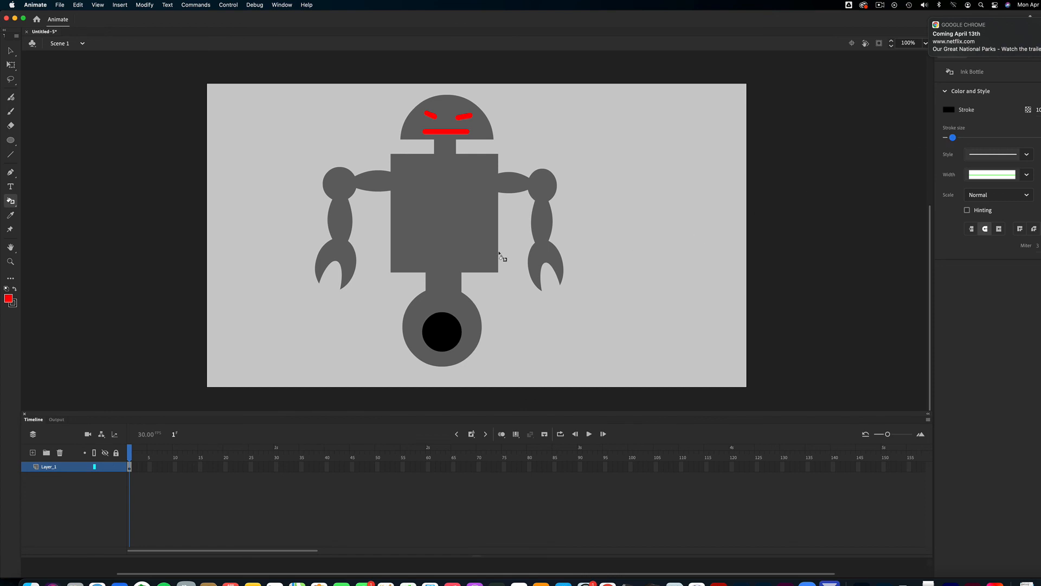
click(475, 224)
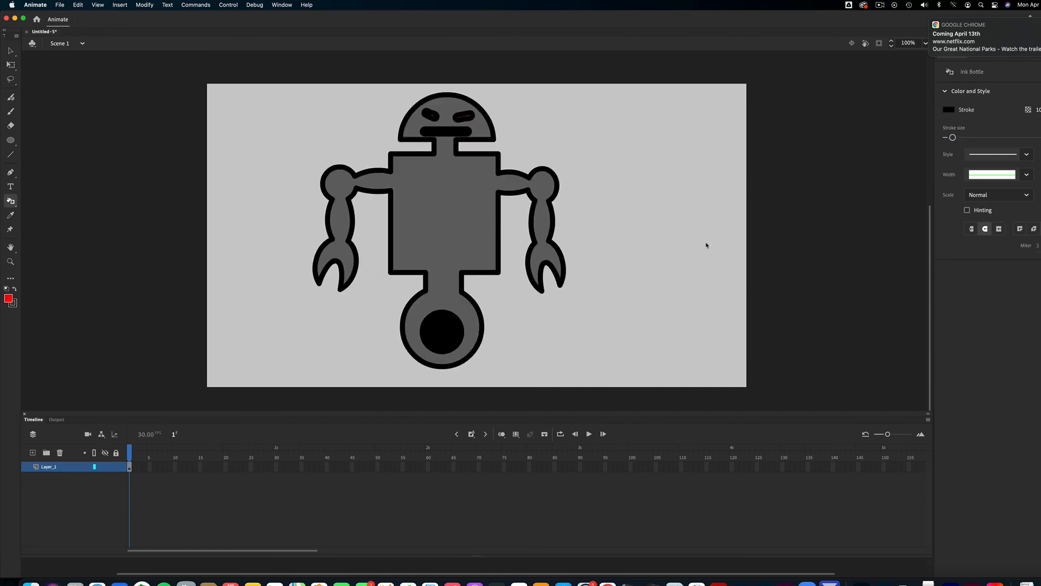
Step: Undo the thick outline, lower the stroke size further and outline the robot with a thin black stroke
key(super+z)
drag(953, 139, 948, 139)
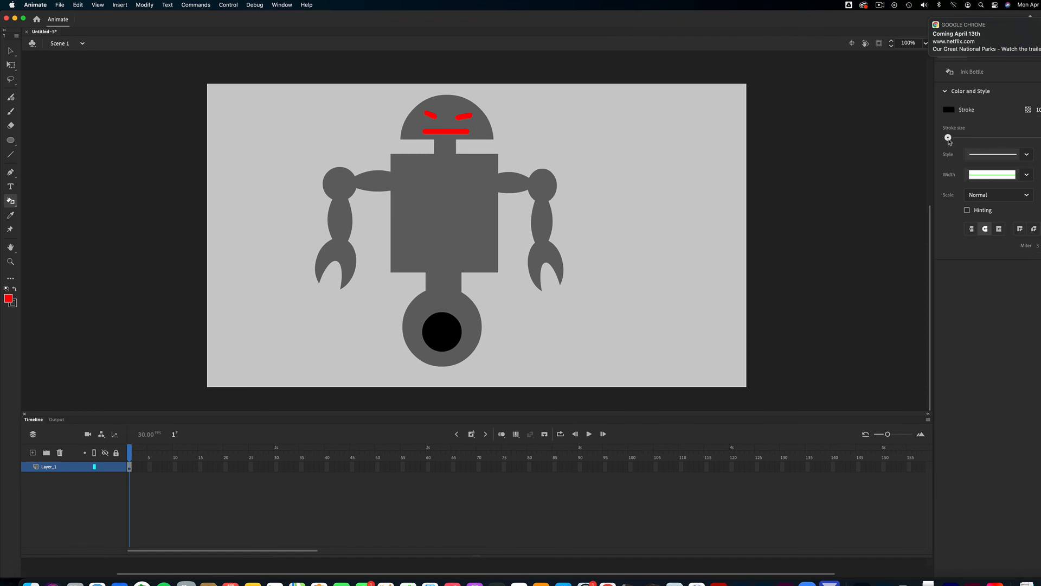
click(455, 232)
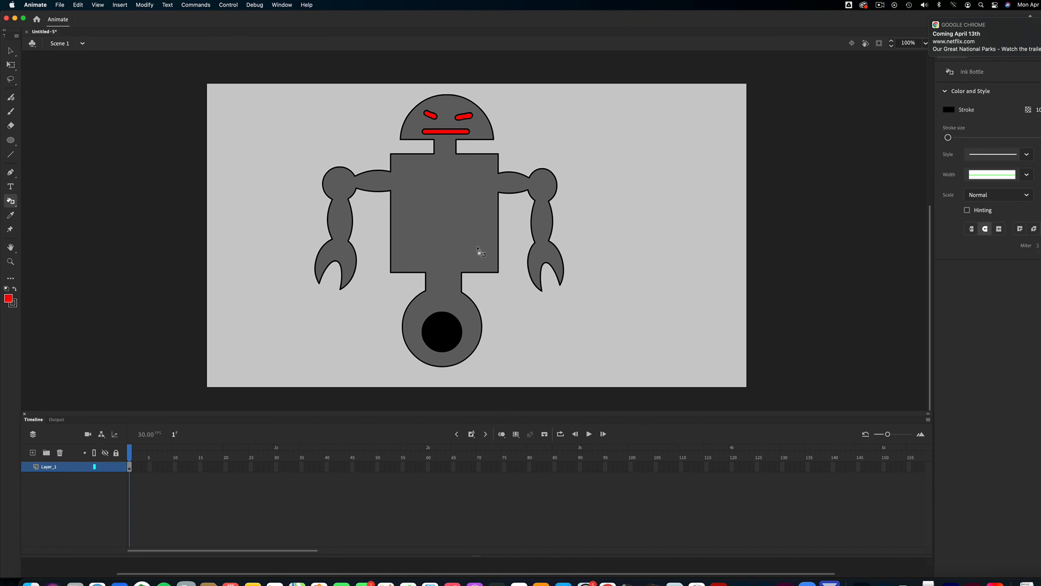
Step: Select the entire robot with its outlines and group it into one object
key(v)
mouse_move(297, 74)
mouse_down()
mouse_move(509, 293)
mouse_move(580, 356)
mouse_move(622, 376)
mouse_up()
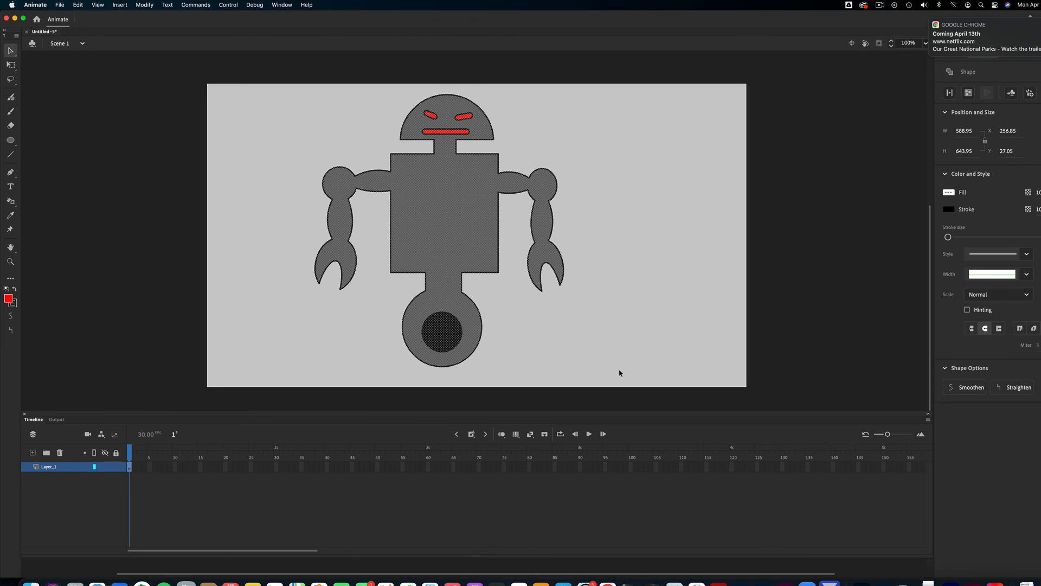
key(super+g)
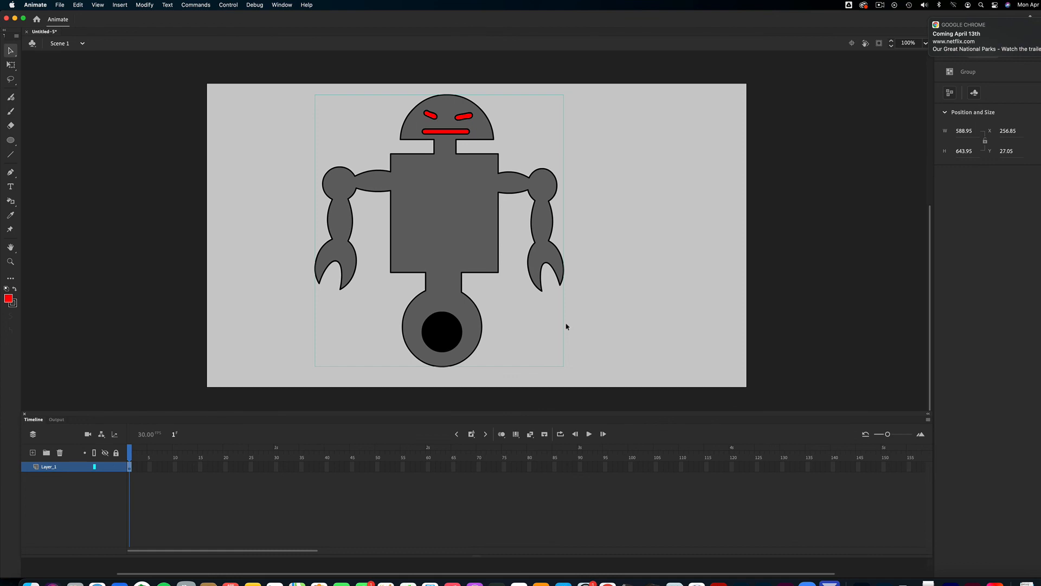
Step: Move the robot group near the stage's left edge and add keyframes up to frame 9, shifting it slightly rightward along them
drag(440, 242, 371, 242)
key(F6)
key(F6)
drag(369, 241, 377, 242)
key(F6)
key(F6)
key(F6)
drag(375, 242, 385, 242)
key(F6)
key(F6)
key(F6)
Step: Animate the robot gliding rightward across the stage by inserting successive keyframes up to frame 43 while gradually moving the group
drag(382, 242, 517, 261)
key(F6)
key(F6)
key(F6)
key(F6)
key(F6)
key(F6)
key(F6)
key(F6)
key(F6)
key(F6)
key(F6)
key(F6)
key(F6)
key(F6)
key(F6)
key(F6)
key(F6)
key(F6)
key(F6)
key(F6)
key(F6)
key(F6)
key(F6)
key(F6)
key(F6)
key(F6)
key(F6)
key(F6)
key(F6)
key(F6)
key(F6)
key(F6)
key(F6)
key(F6)
Step: Extend the robot's rightward movement with one keyframe per frame up to frame 52, and play the animation
drag(524, 263, 524, 264)
key(F6)
drag(527, 266, 578, 265)
key(F6)
key(F6)
key(F6)
key(F6)
key(F6)
key(F6)
key(F6)
key(F6)
key(Return)
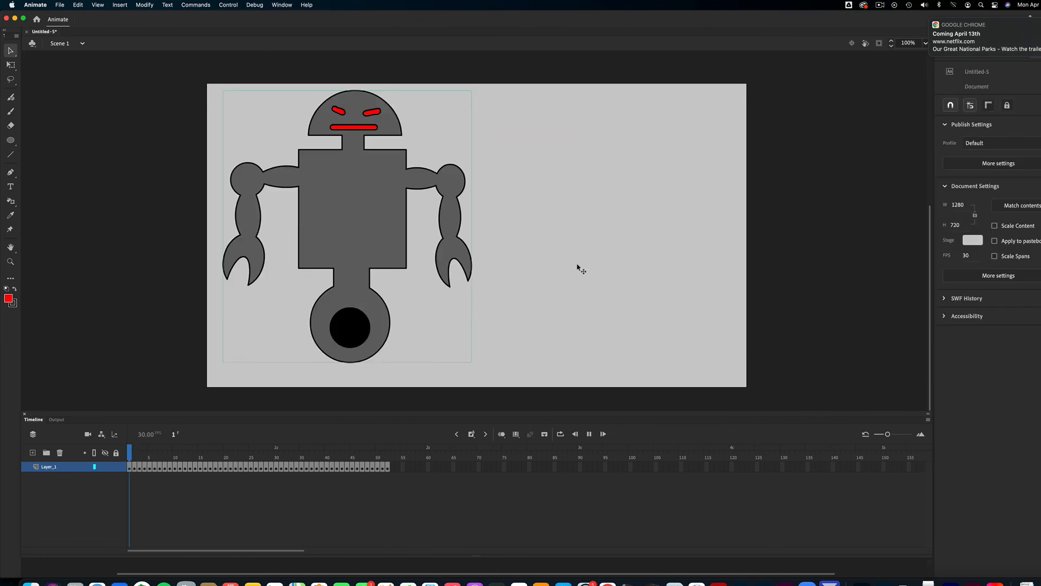